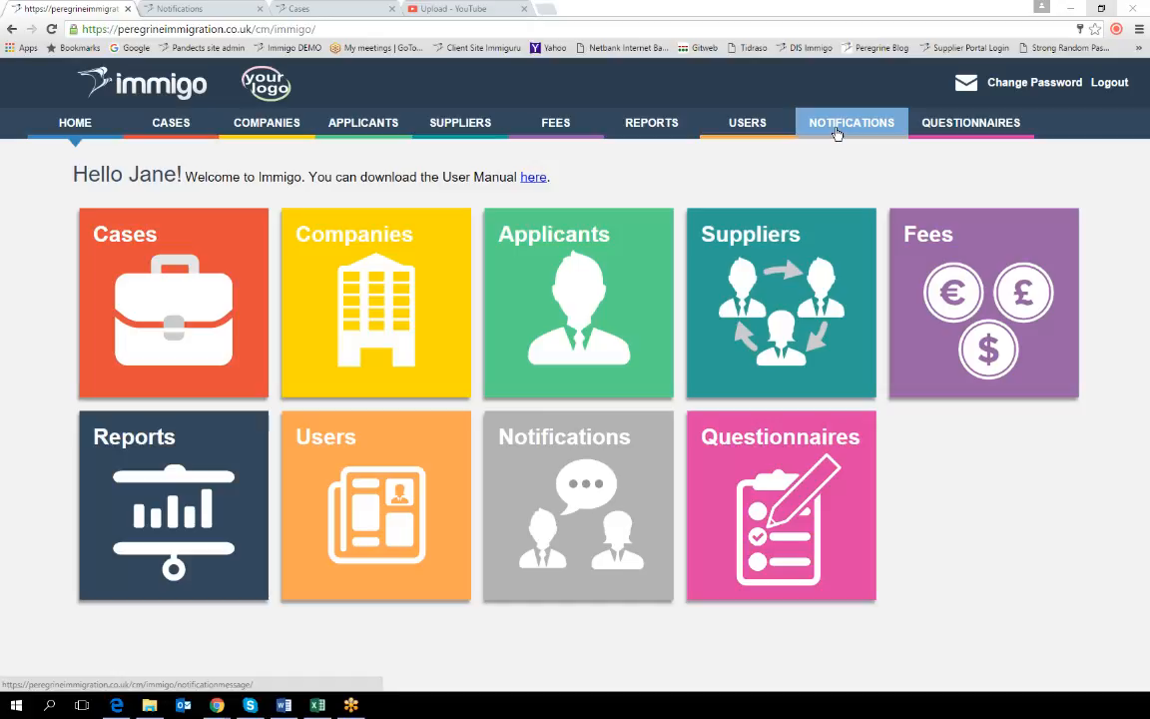
Open the notifications inbox and examine the available Type options in its filters, closing the filters without applying any
left_click(219, 12)
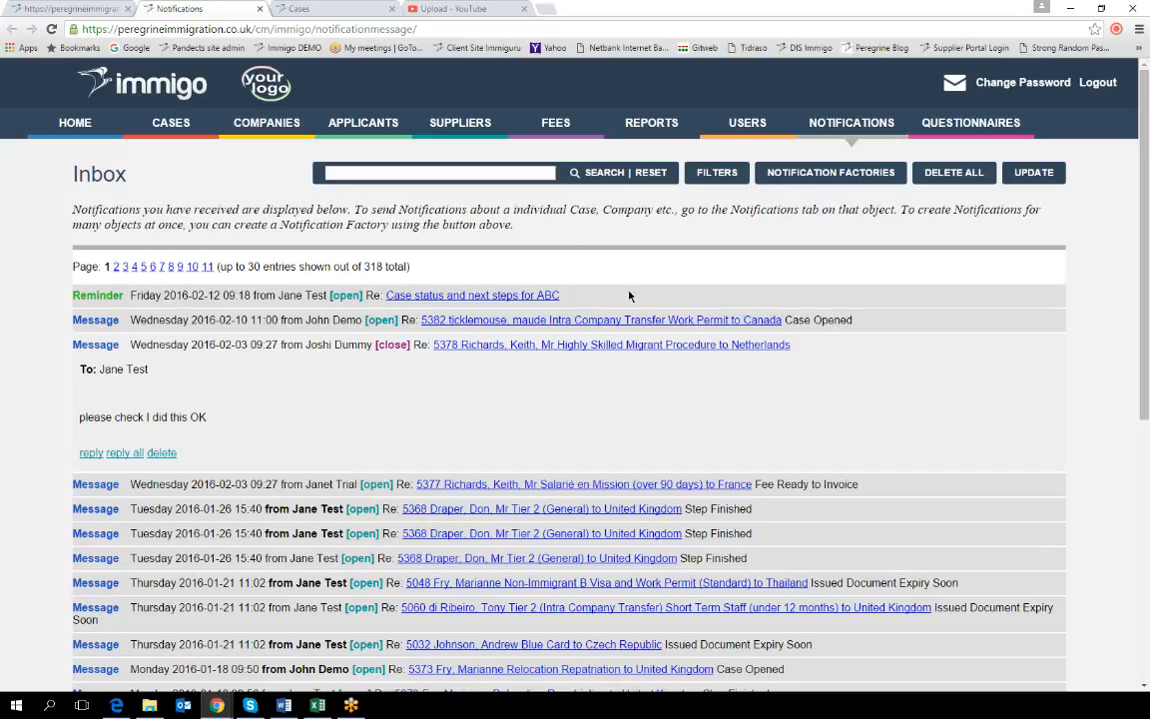
left_click(702, 178)
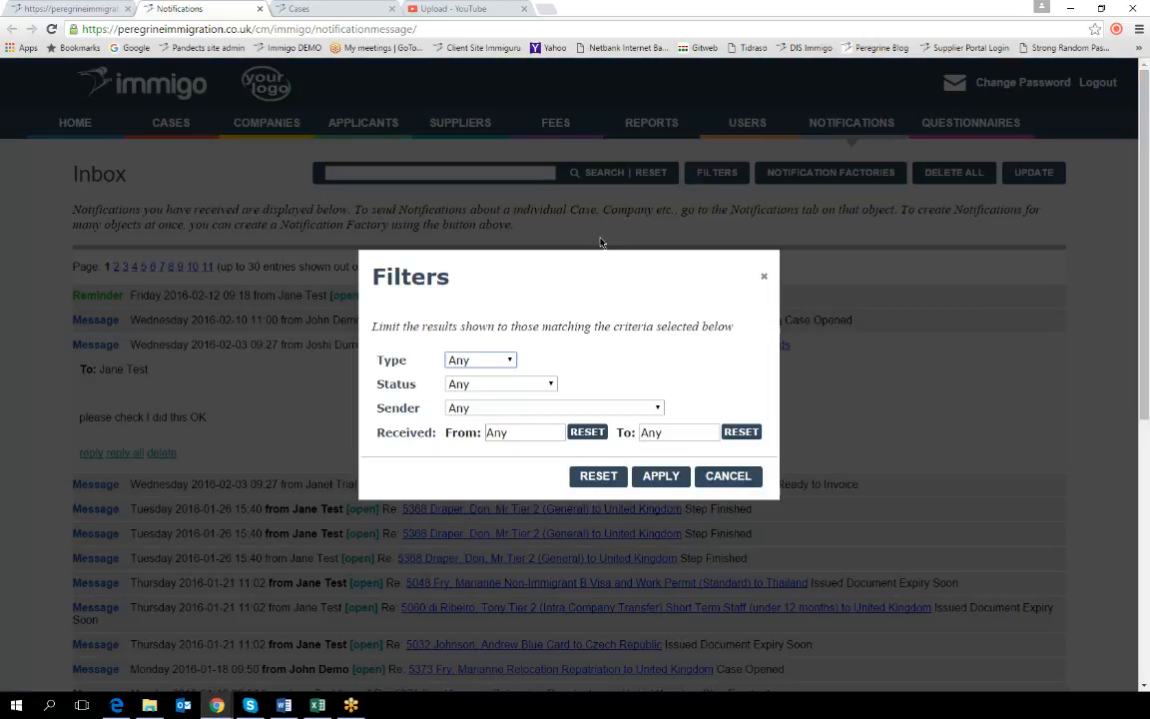
left_click(489, 360)
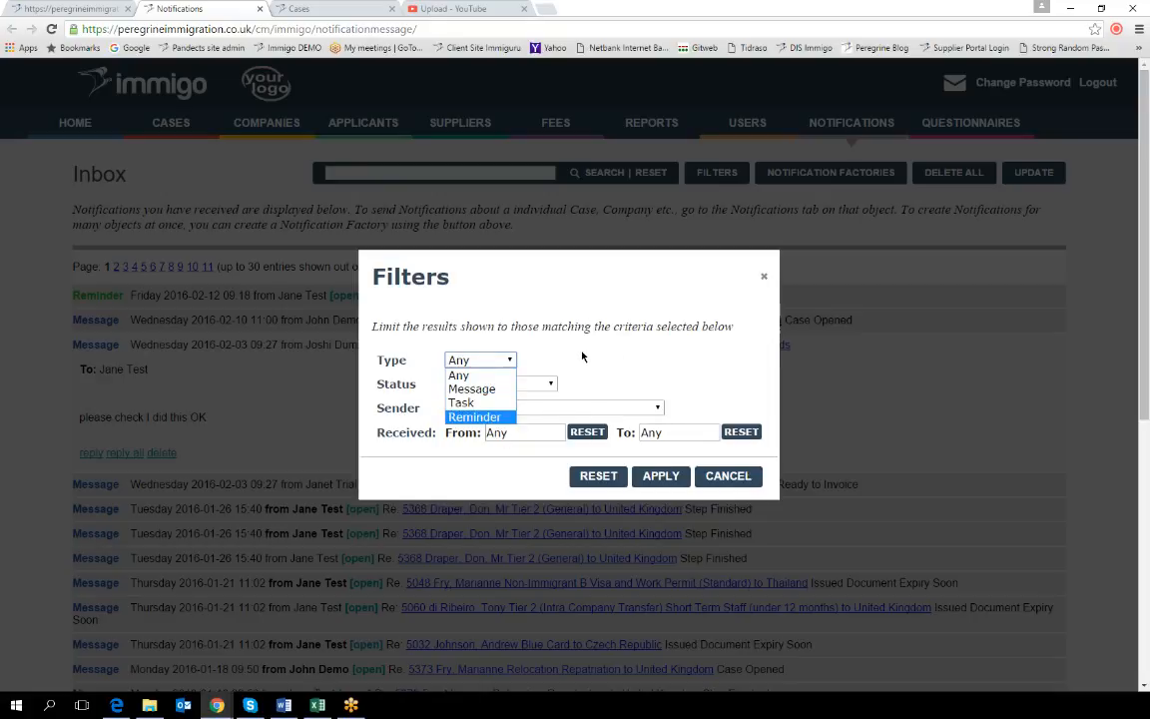
left_click(762, 277)
left_click(762, 277)
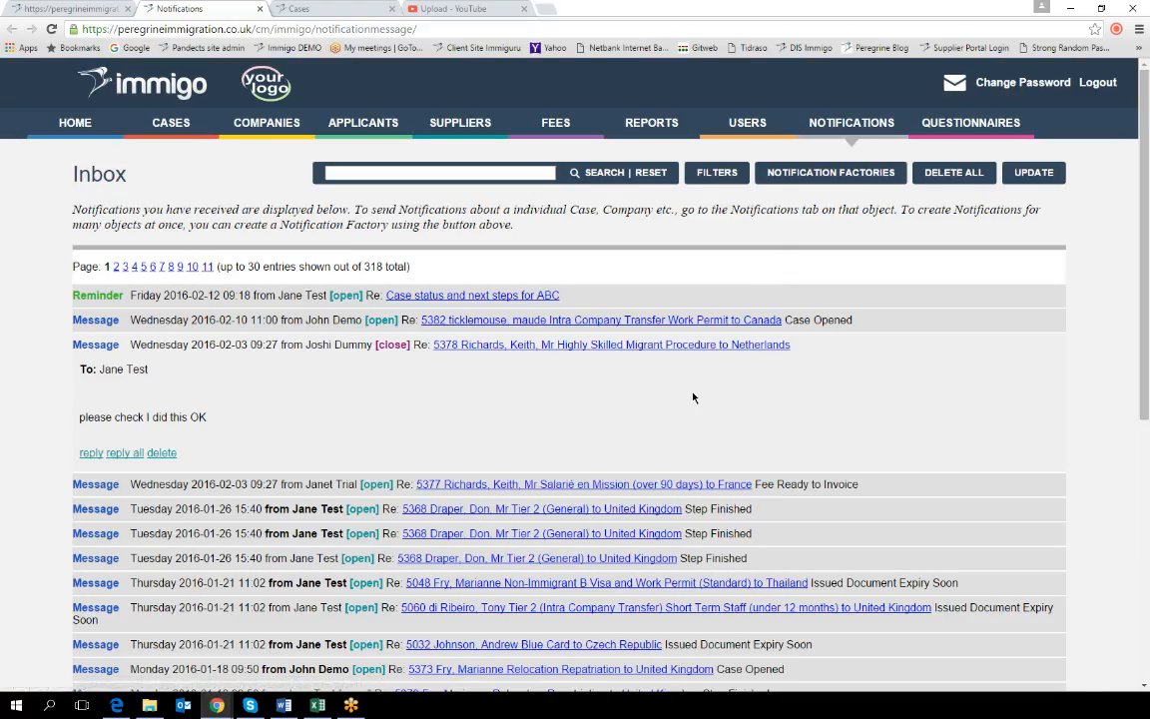
Collapse the expanded message in the inbox and read the reminder about case status and next steps for ABC, closing it again
left_click(392, 344)
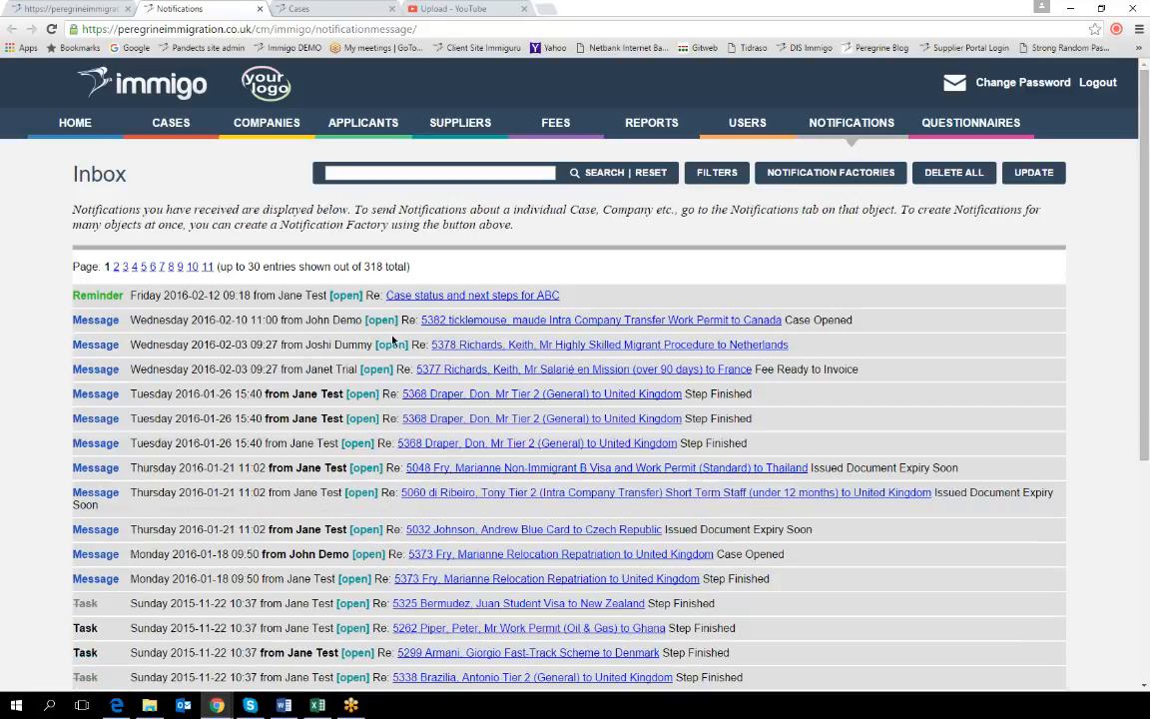
left_click(345, 299)
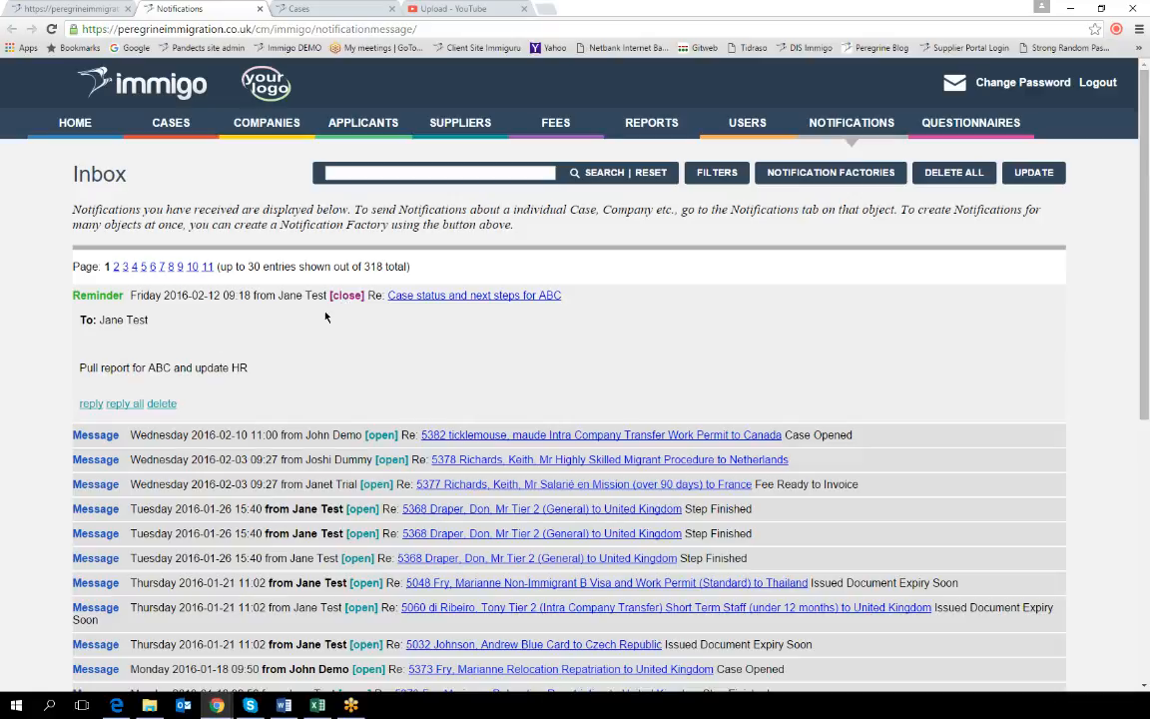
left_click(347, 297)
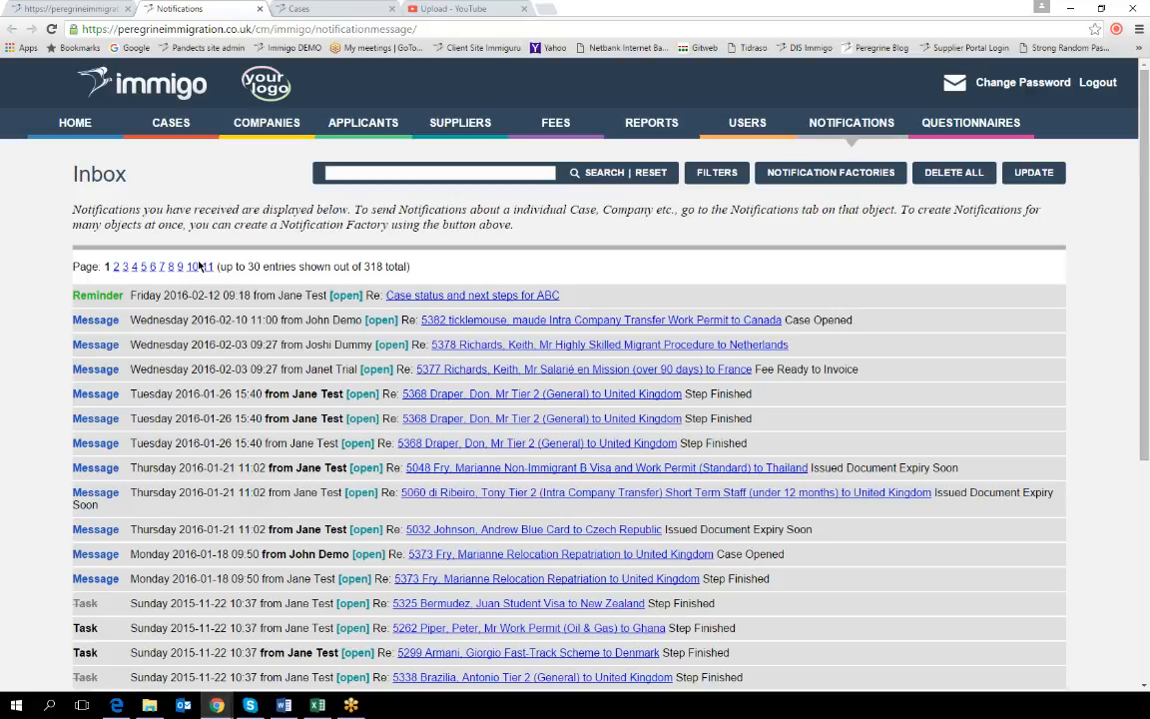
Open the Temporary Work (Skilled) Visa (Subclass 457) case from United Kingdom to Australia, signing in again with the saved credentials
left_click(317, 11)
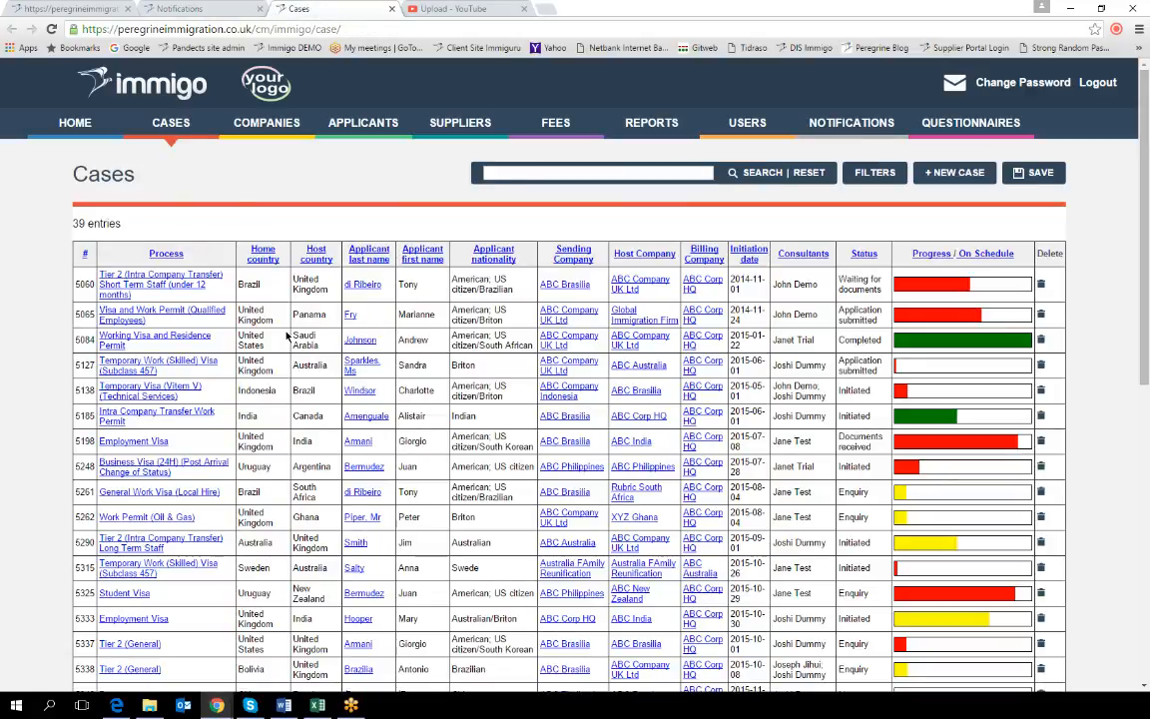
left_click(132, 367)
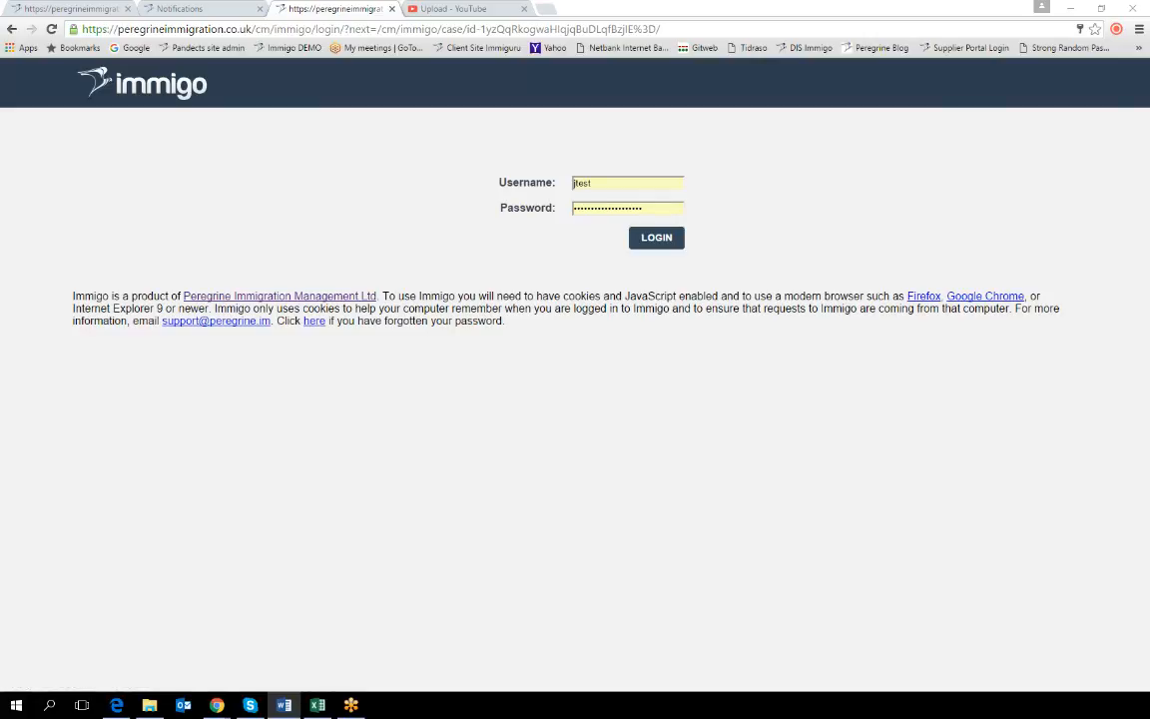
left_click(656, 246)
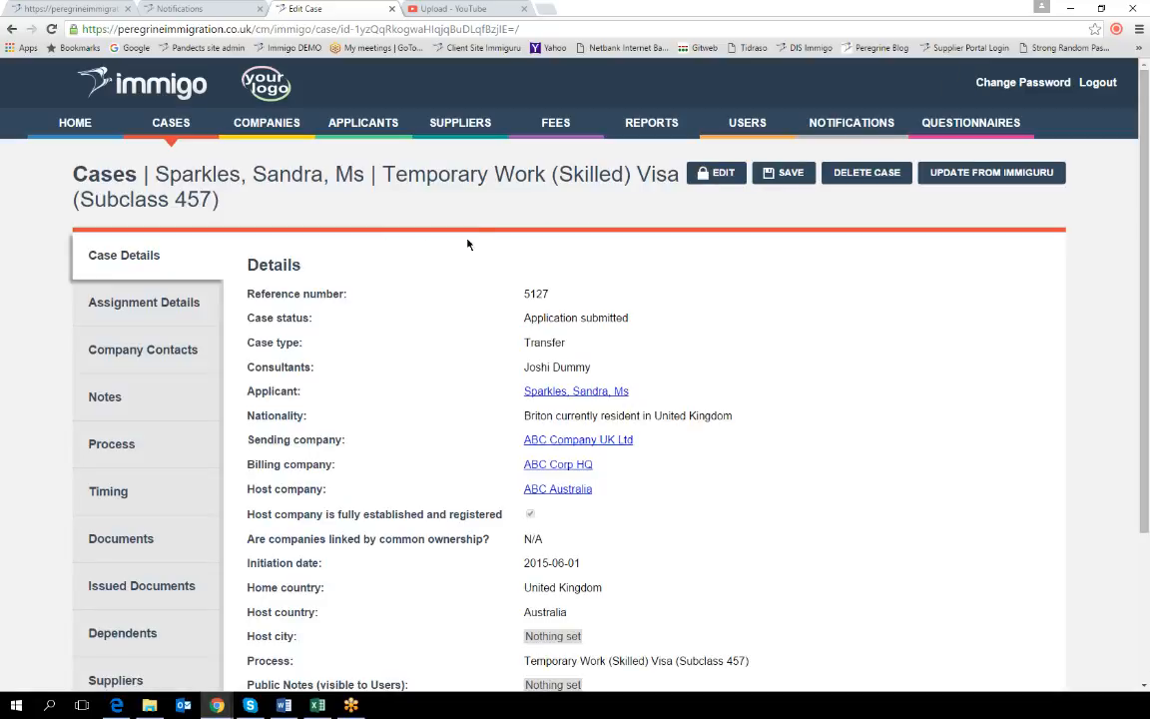
Look over the case details and open the case's Notifications section
scroll(477, 242, "down", 1)
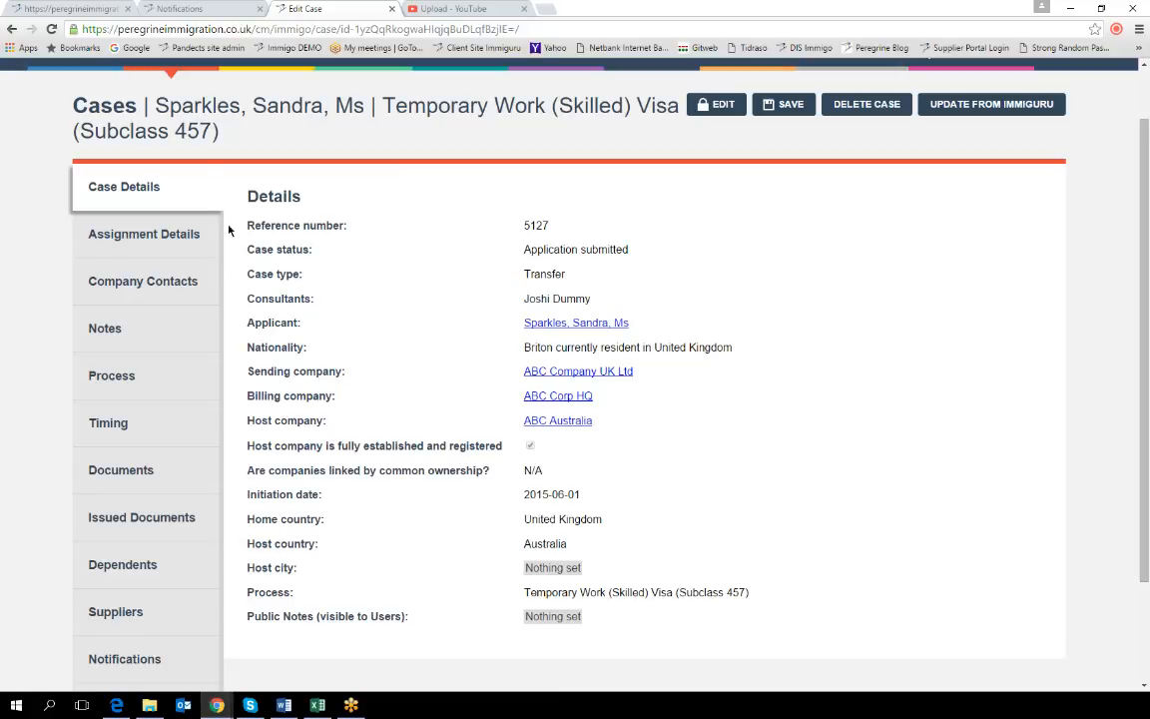
scroll(425, 294, "up", 1)
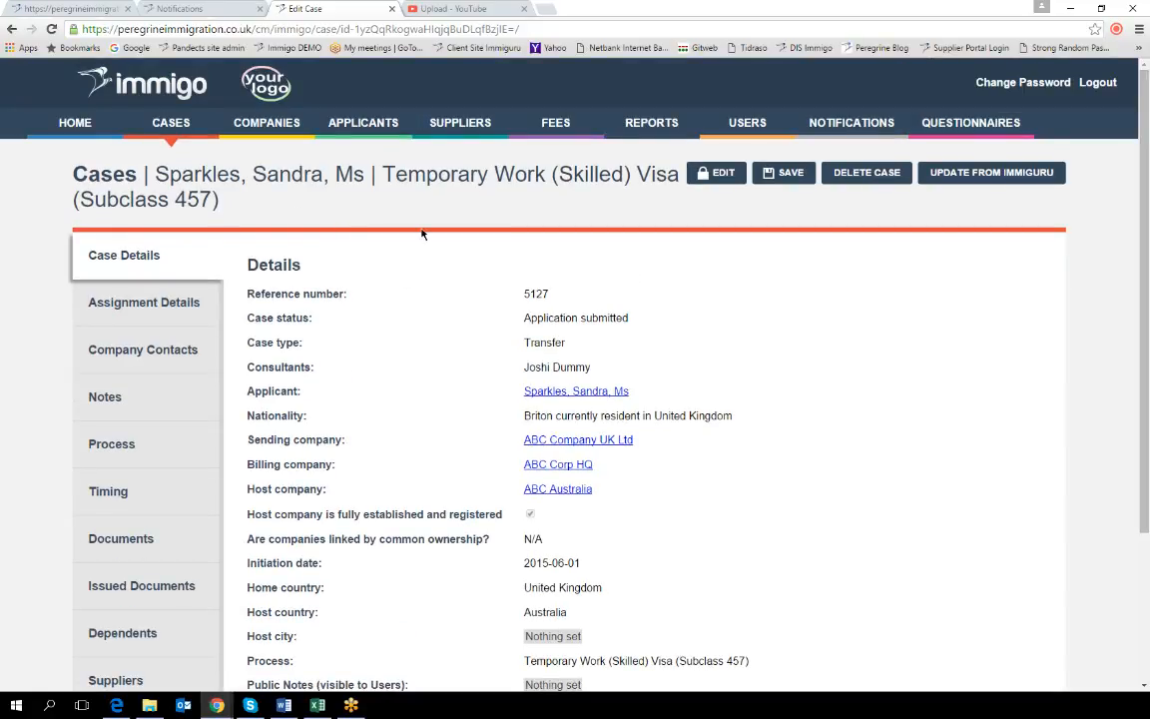
scroll(299, 224, "down", 1)
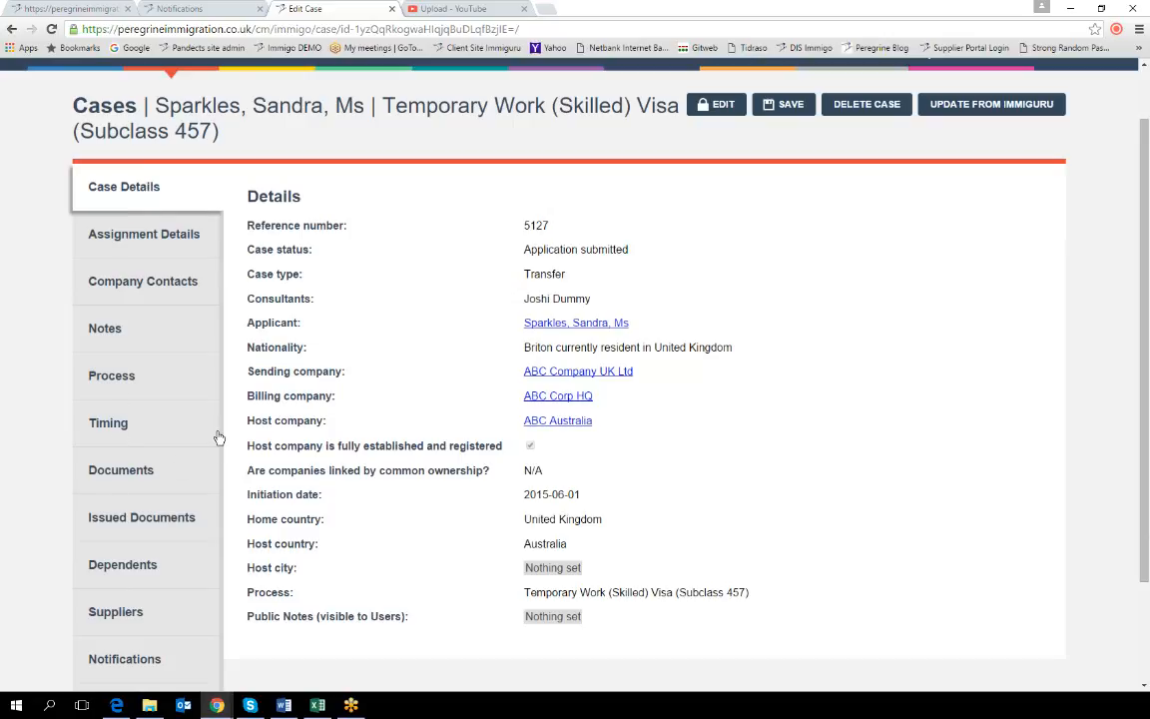
scroll(209, 419, "down", 1)
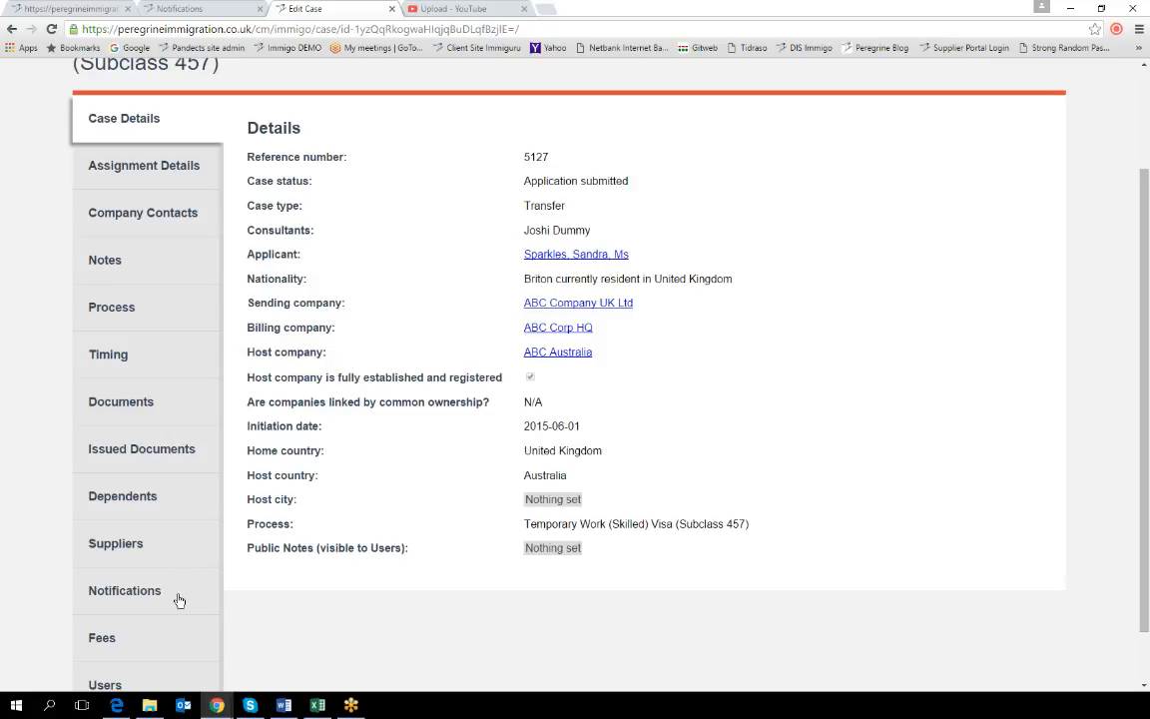
scroll(195, 599, "up", 3)
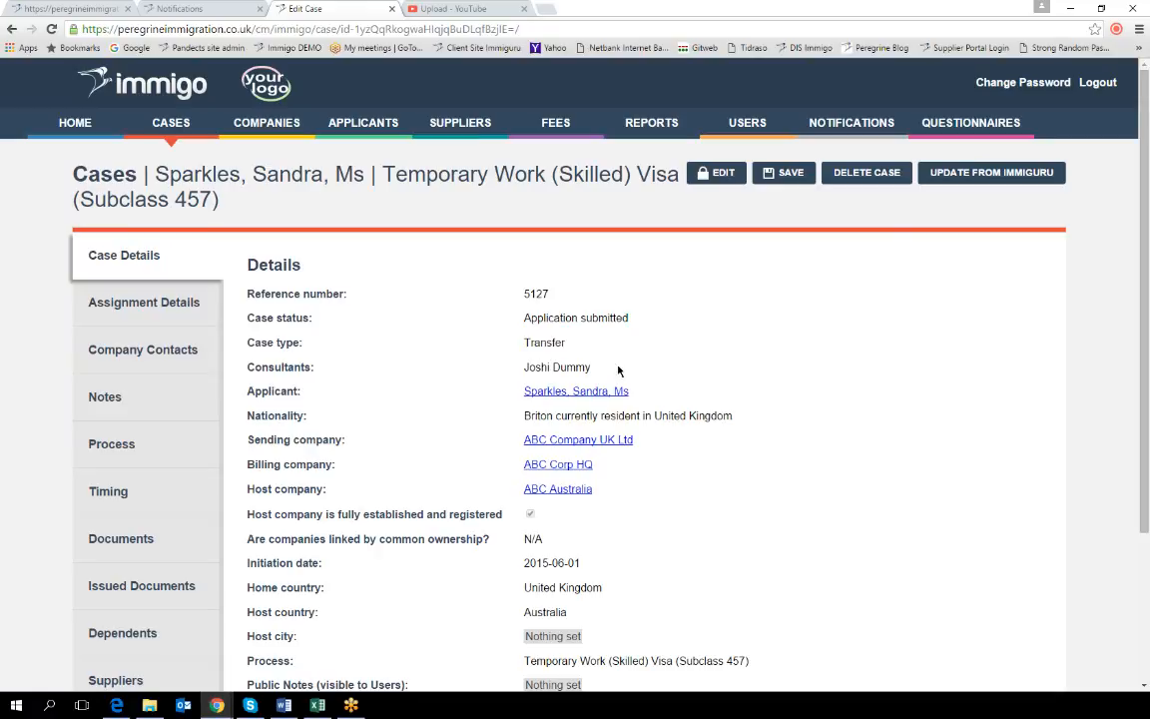
scroll(599, 375, "down", 2)
left_click(107, 595)
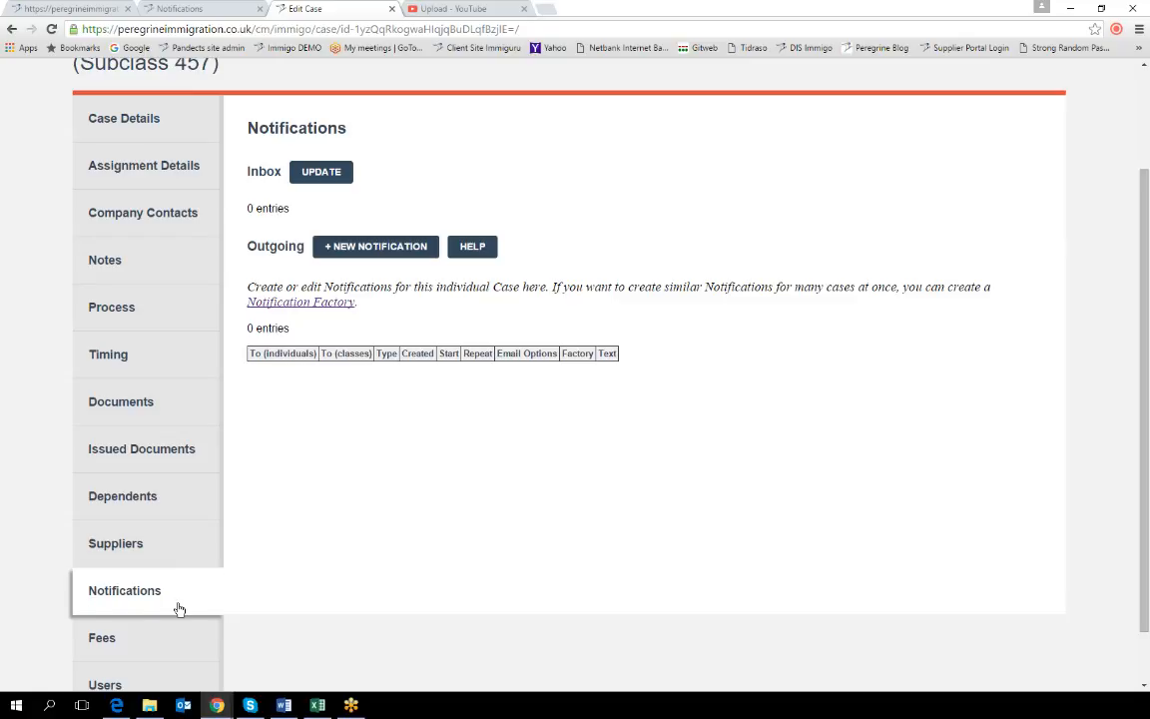
scroll(178, 609, "up", 1)
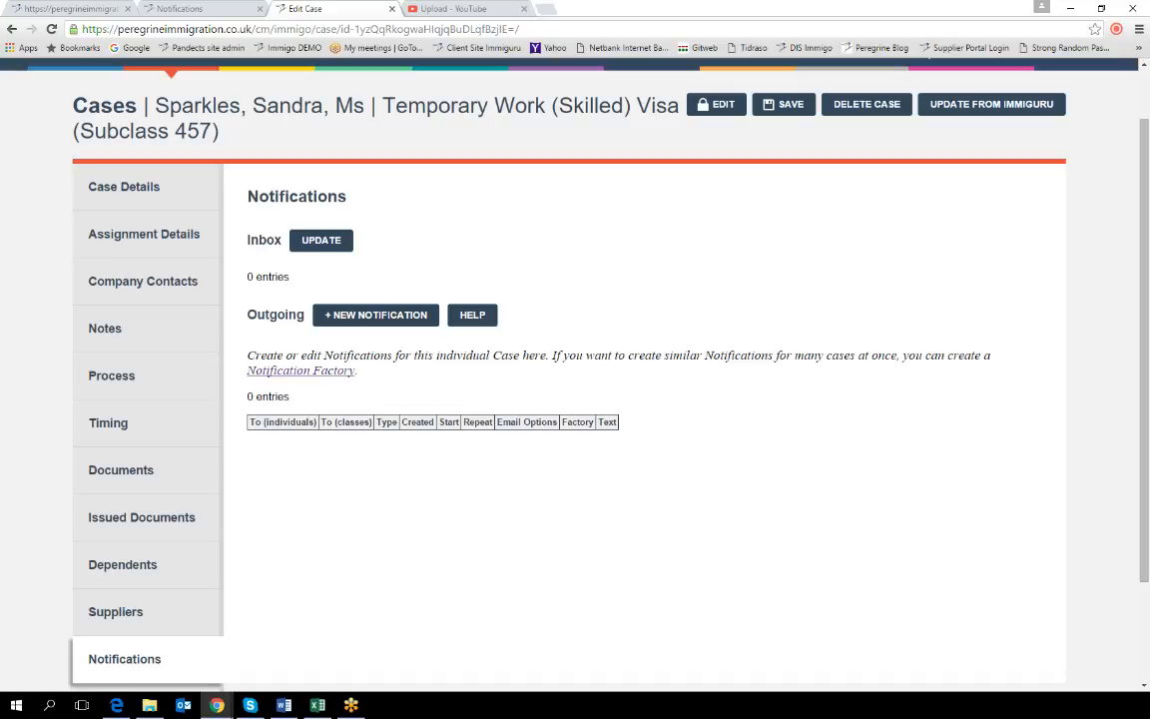
key("alt+Tab")
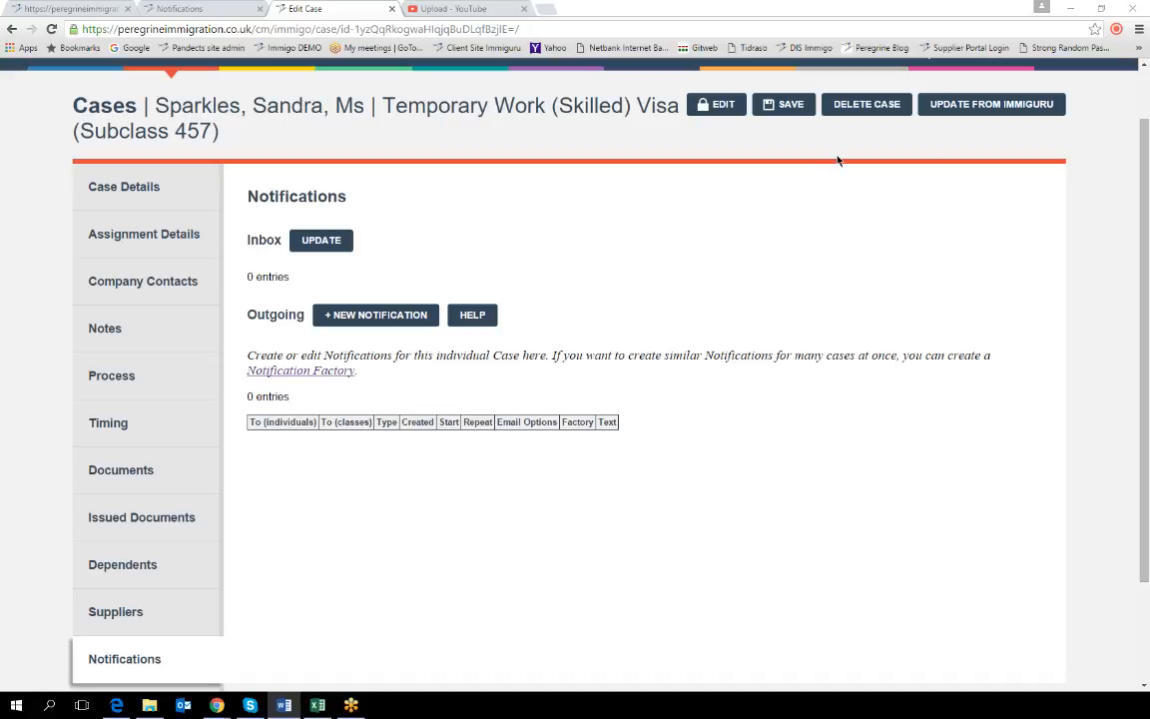
Open the notifications help and skim its guidance on types, timing, email options and variables, minimizing the help window when finished
left_click(474, 315)
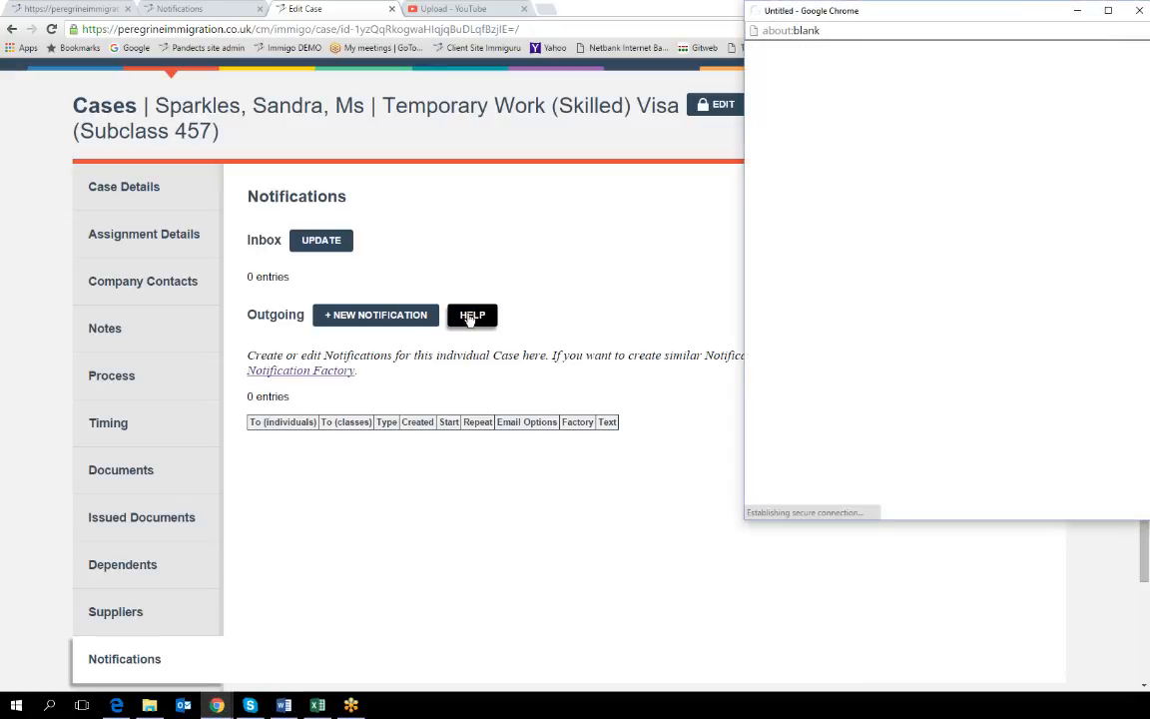
left_click_drag(933, 12, 848, 31)
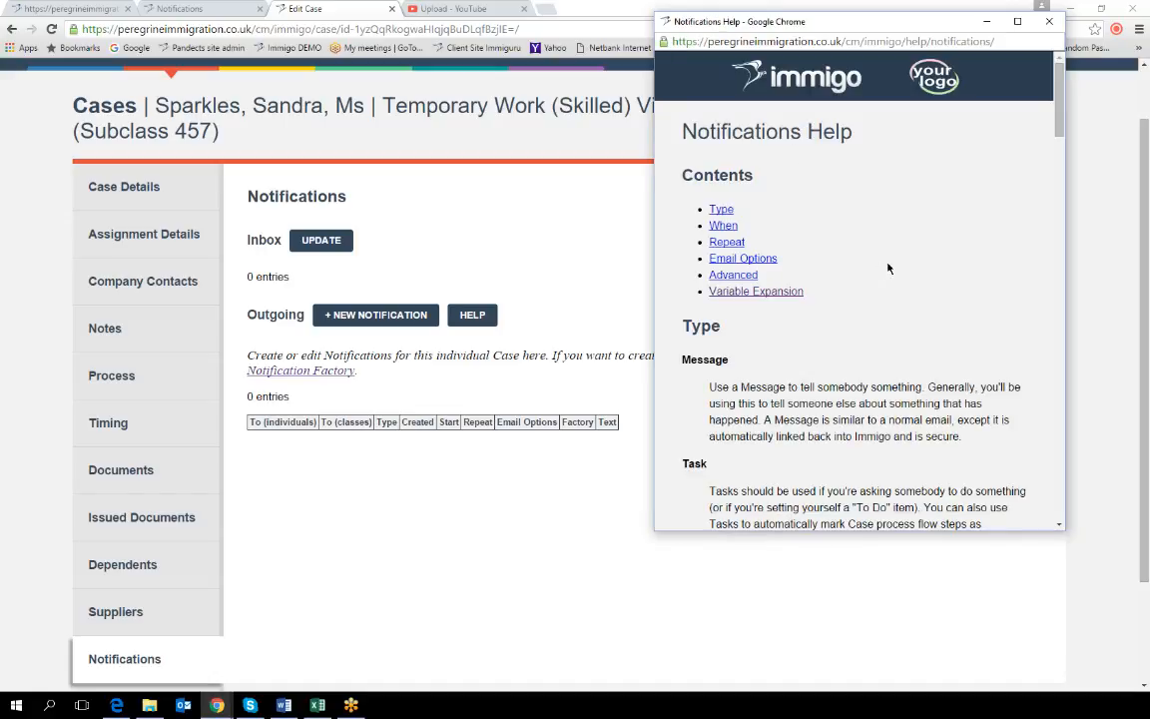
scroll(911, 277, "down", 5)
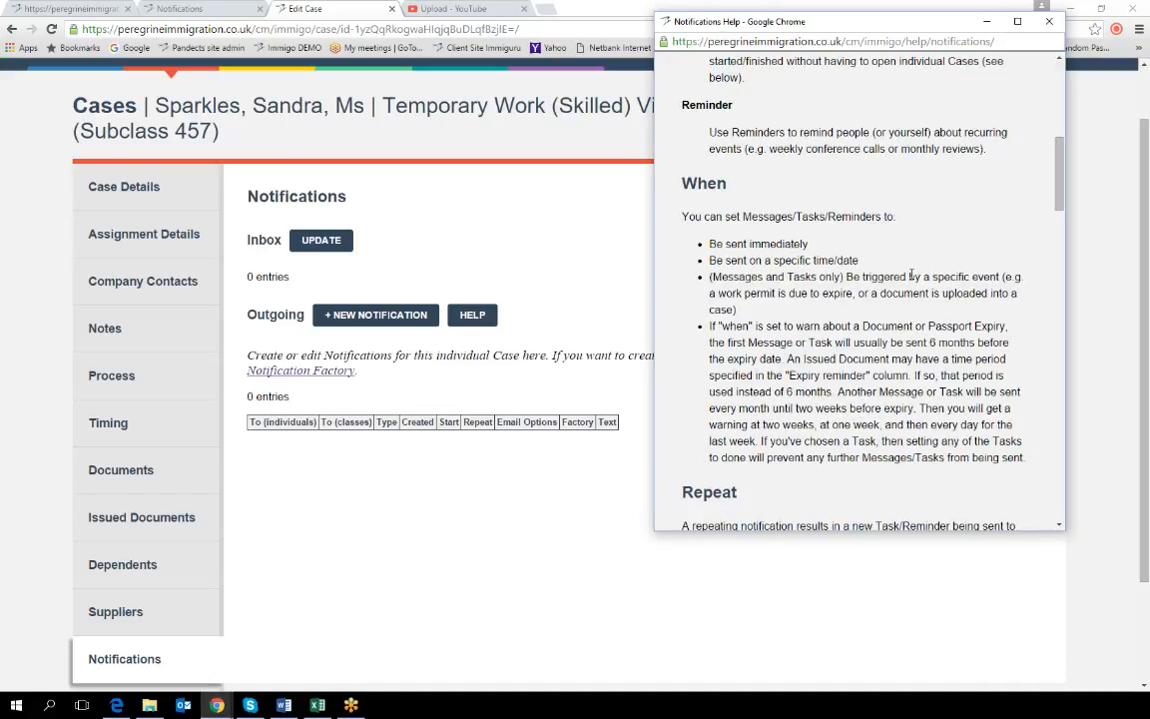
scroll(911, 277, "down", 15)
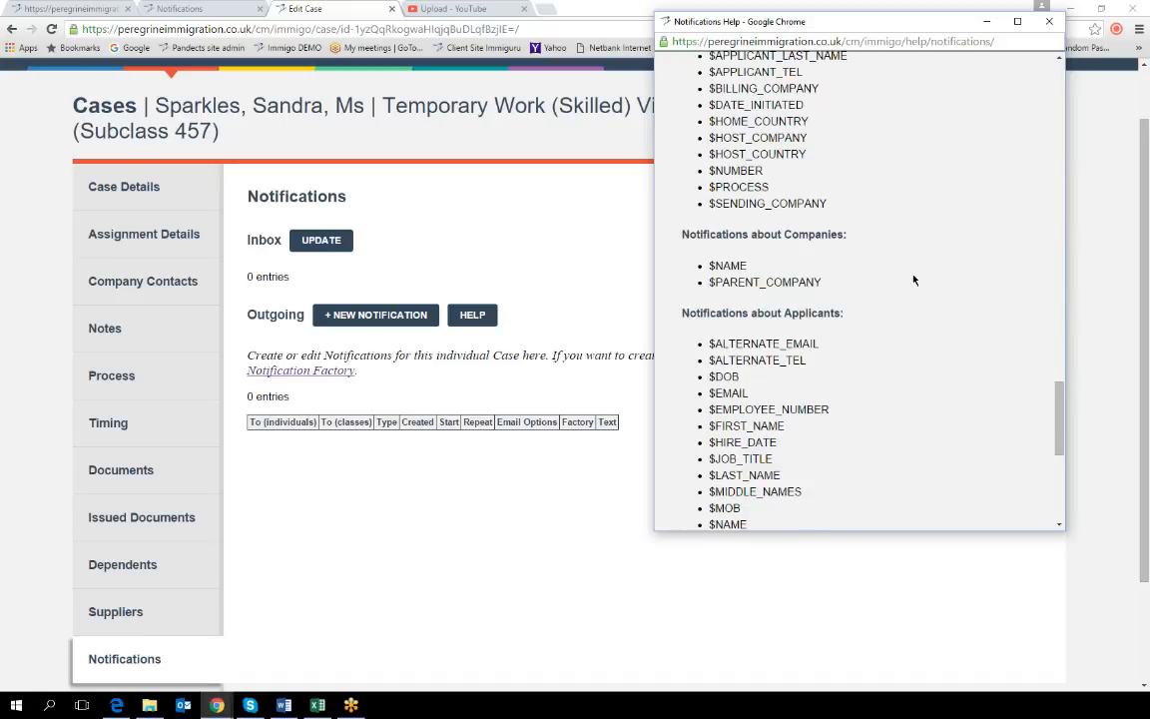
scroll(911, 278, "up", 10)
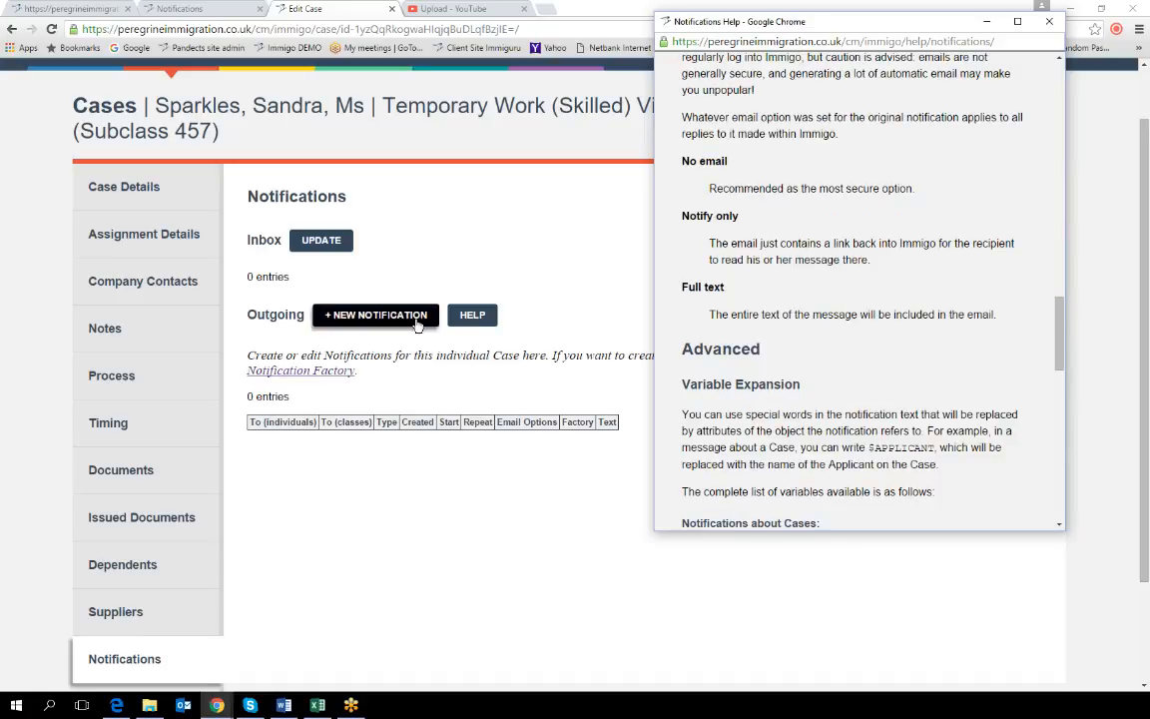
left_click(986, 21)
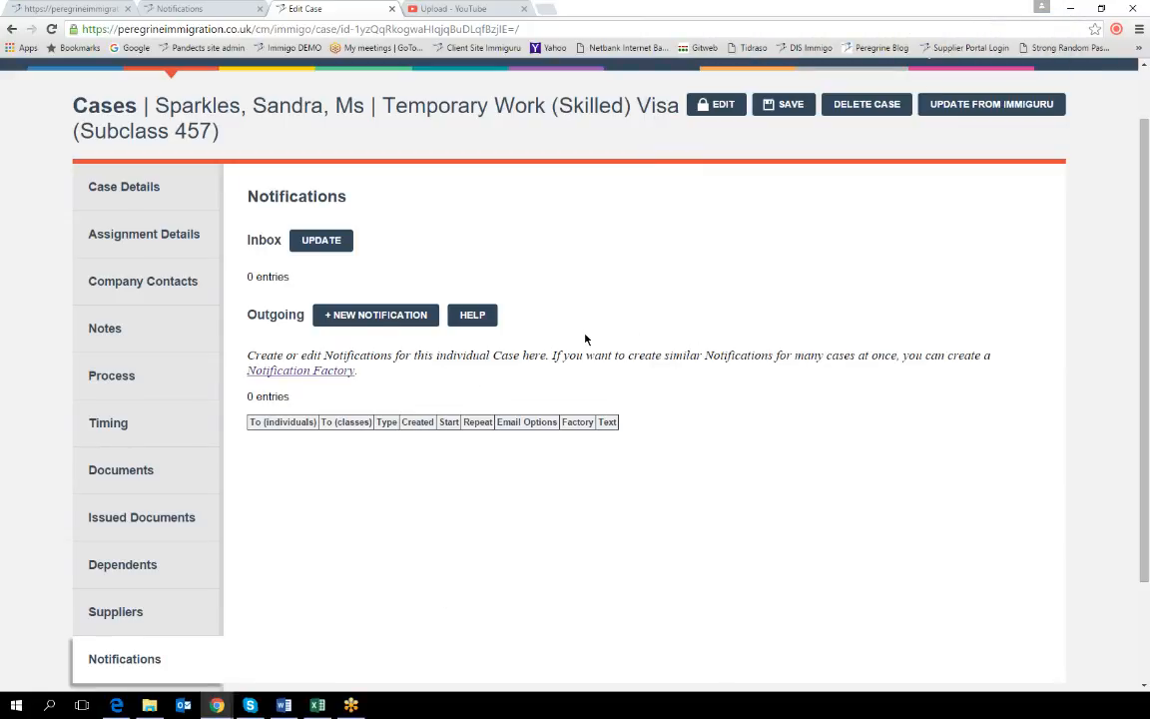
key("alt+Tab")
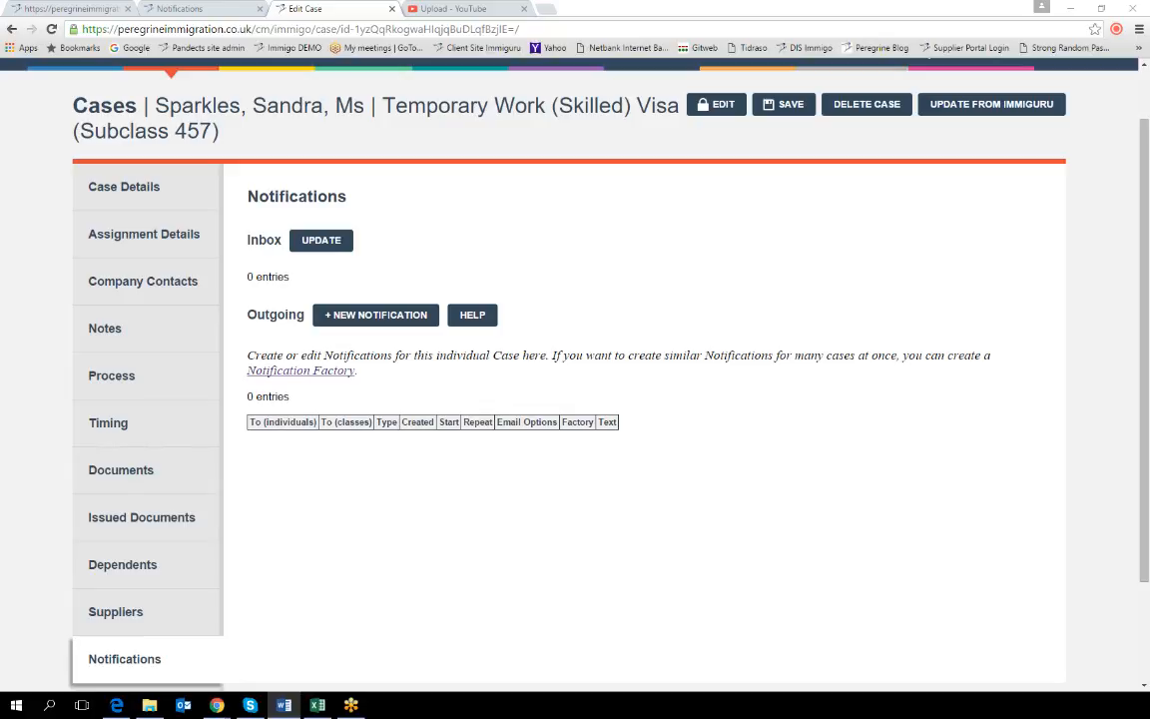
Create a new notification for this case and select the second and fourth listed individuals as its recipients
left_click(317, 319)
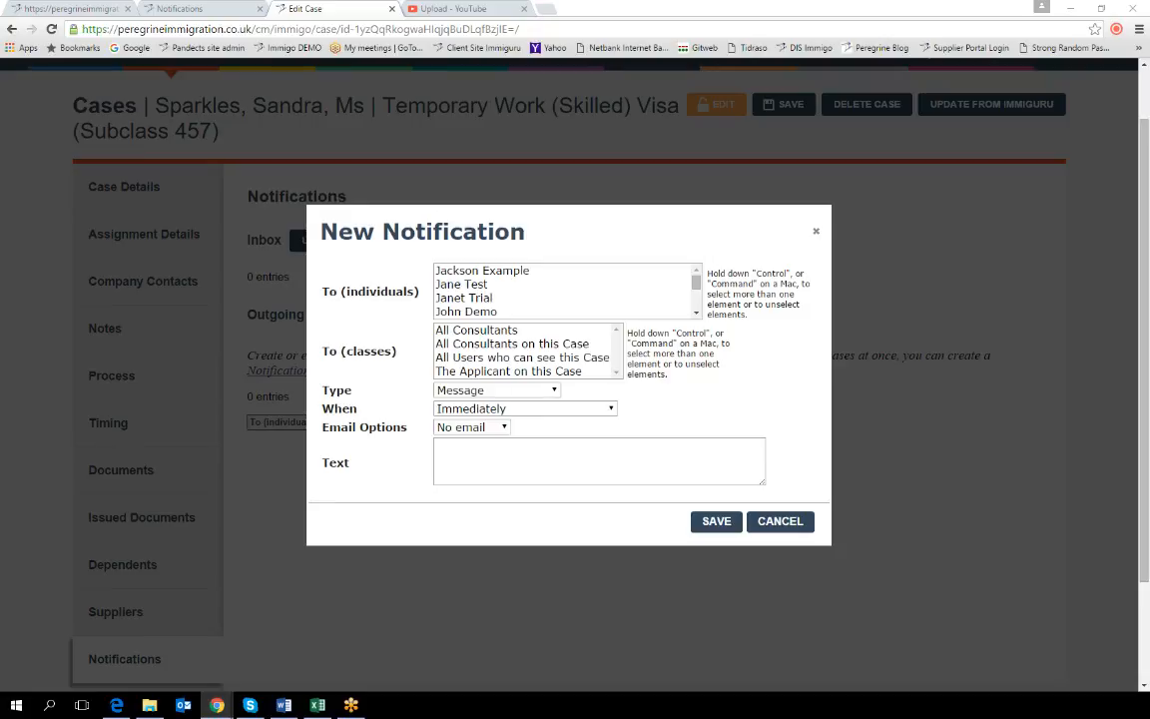
left_click(283, 705)
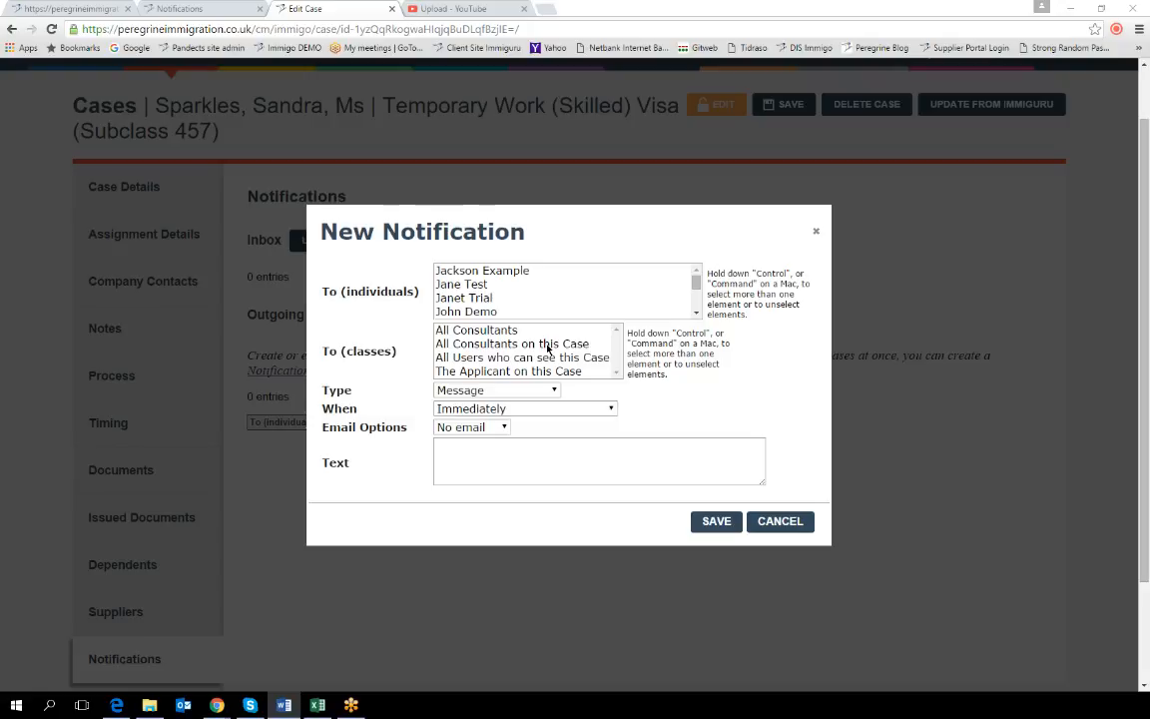
scroll(554, 349, "down", 1)
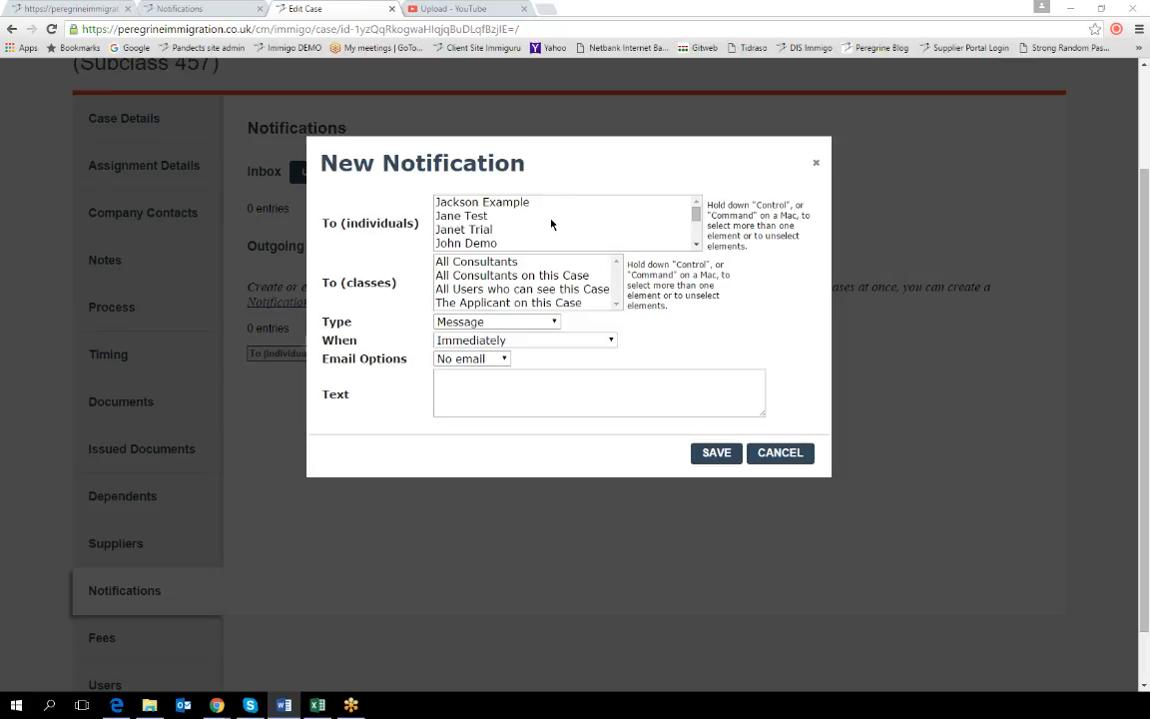
left_click(463, 217)
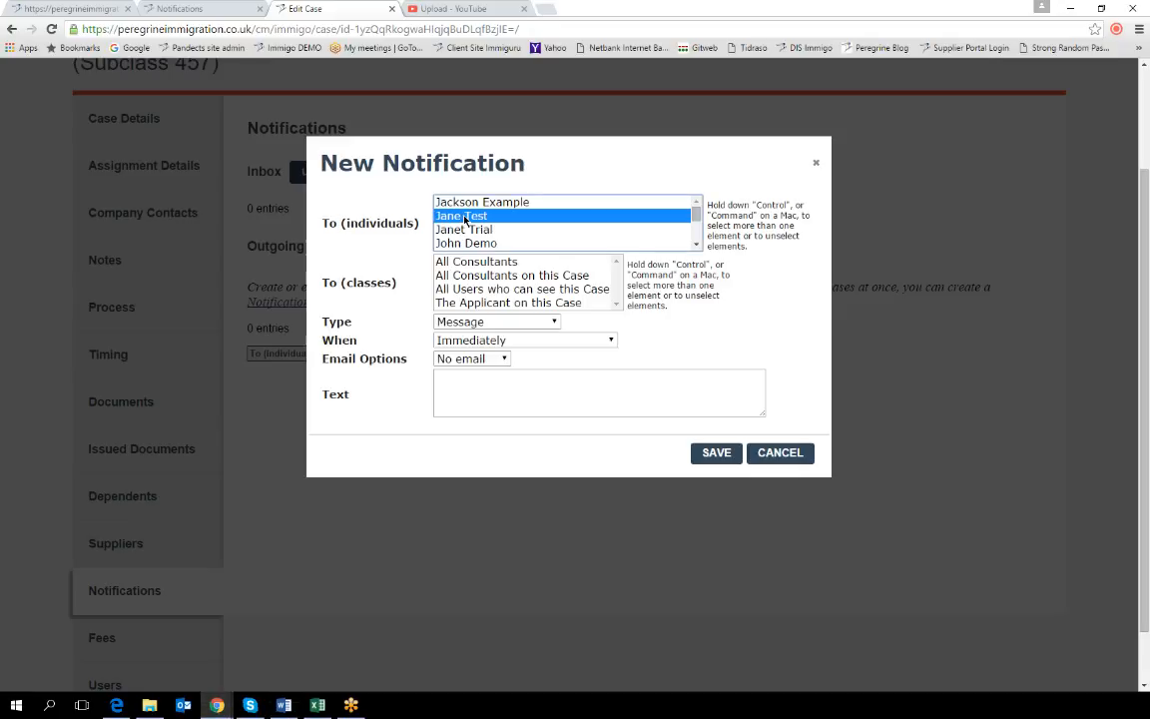
left_click(466, 243, "ctrl")
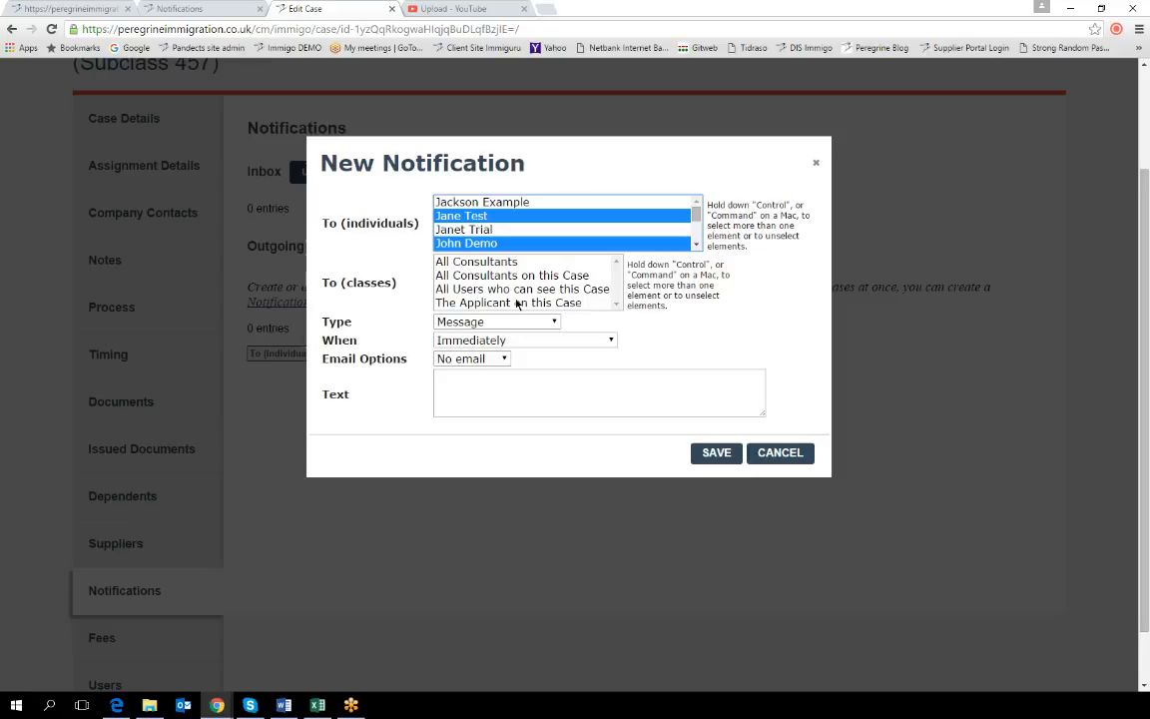
scroll(513, 229, "down", 2)
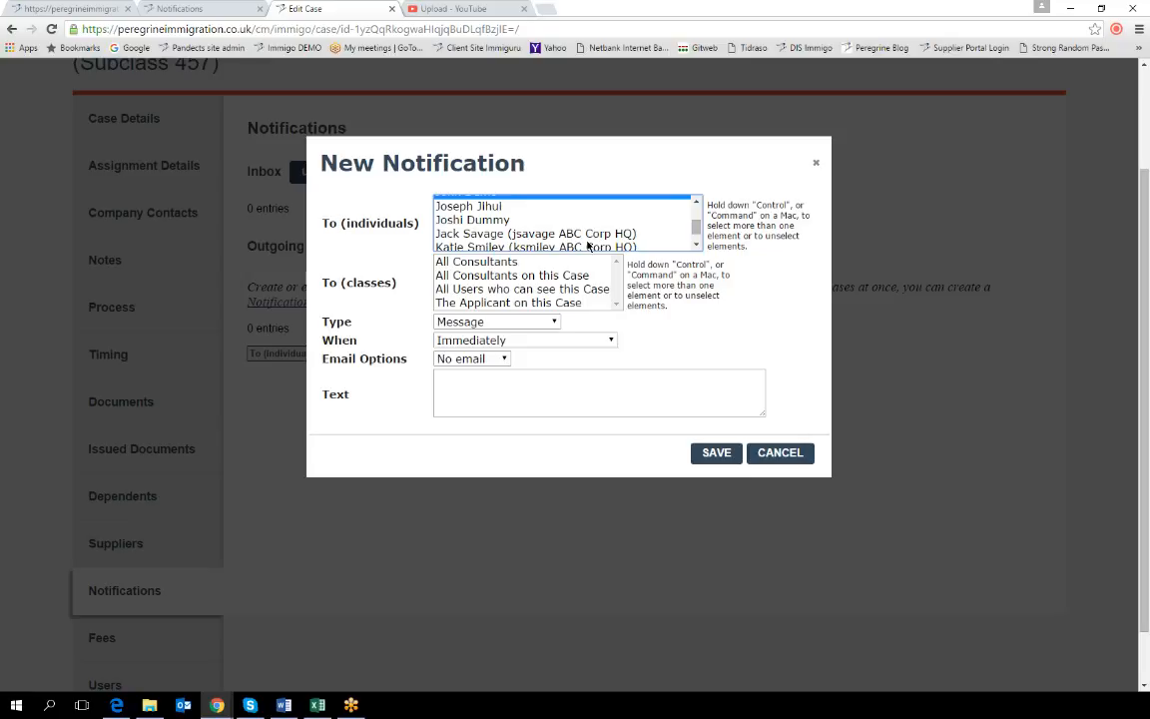
scroll(608, 248, "up", 1)
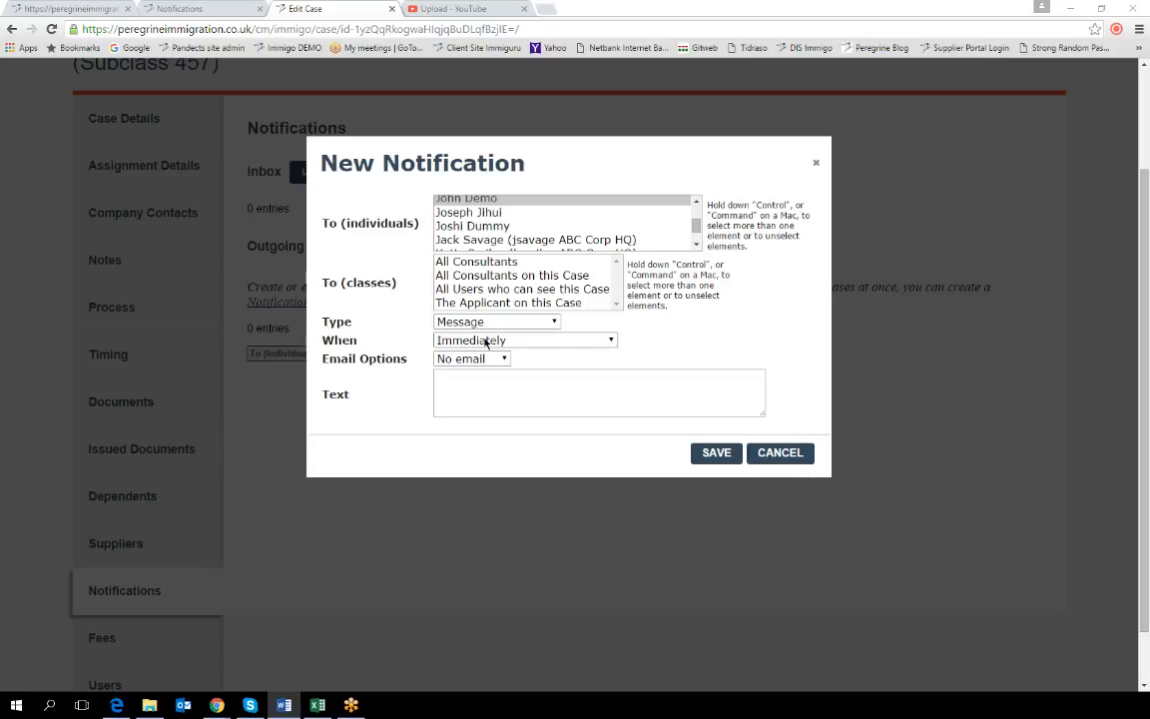
Set the notification's timing to On Date and check the date and time picker without choosing a date
left_click(609, 341)
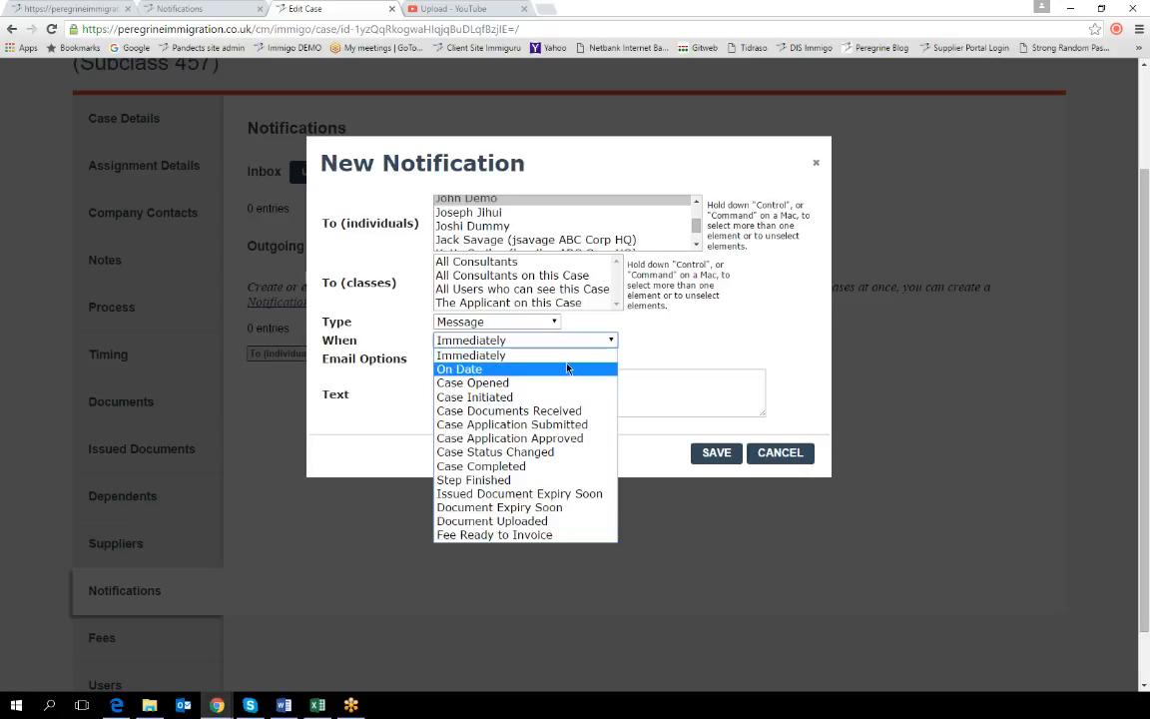
left_click(574, 368)
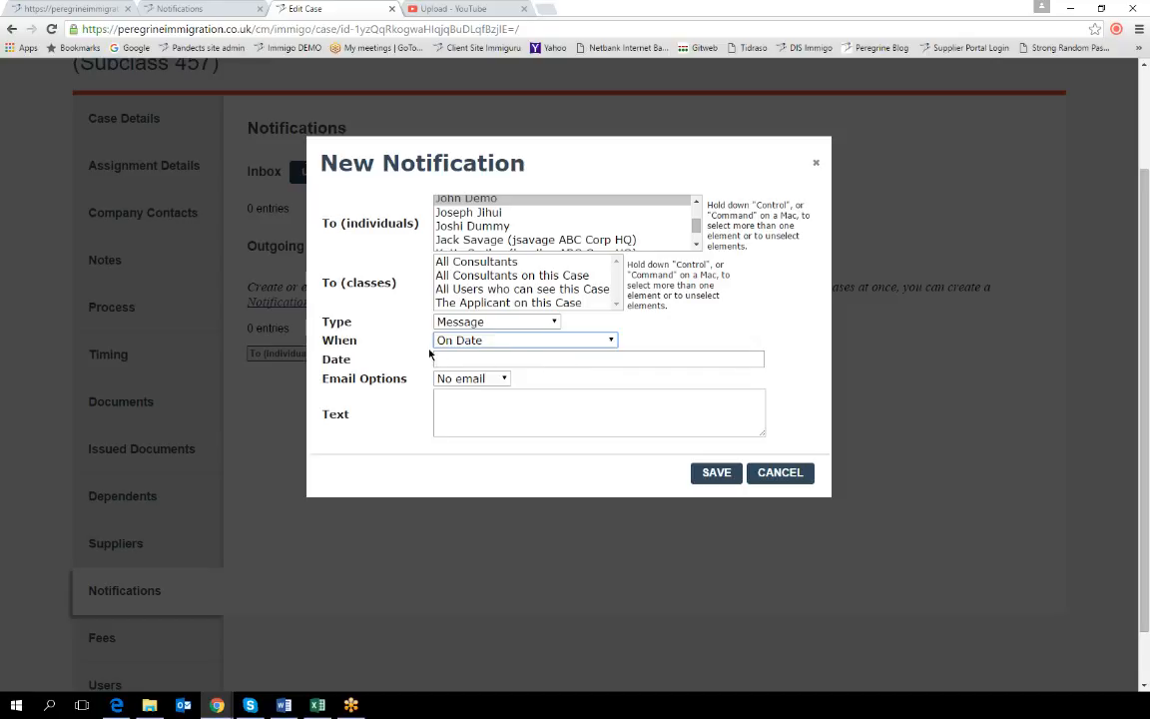
left_click(479, 362)
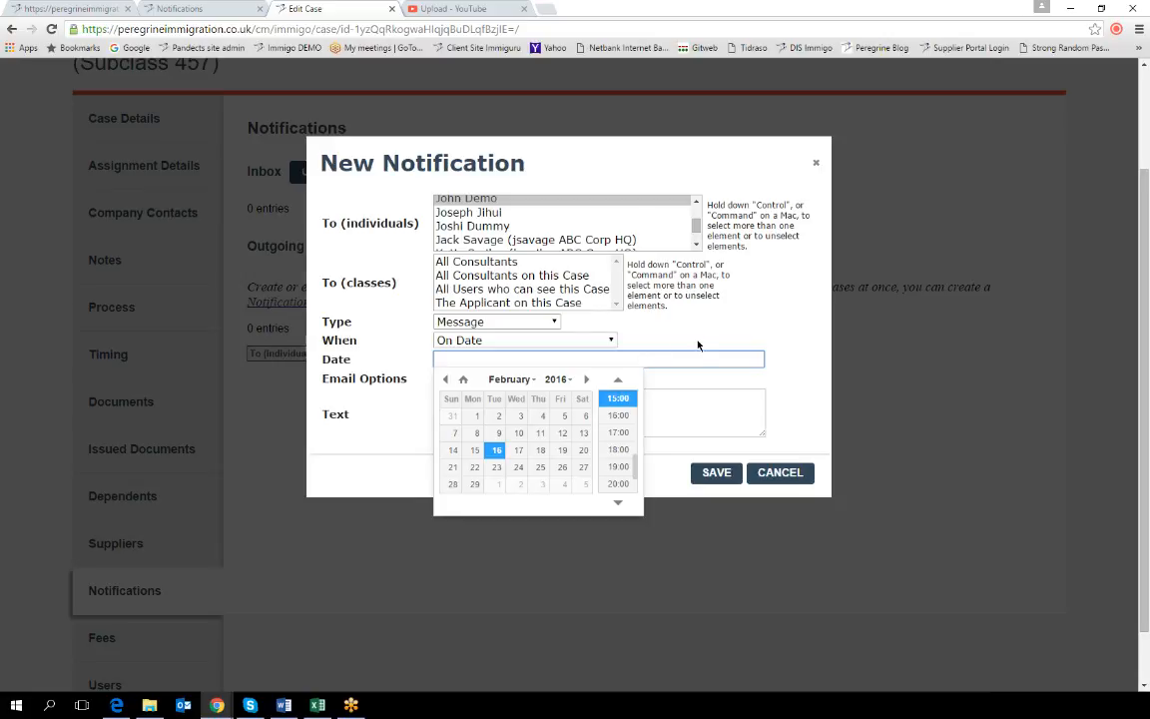
left_click(674, 349)
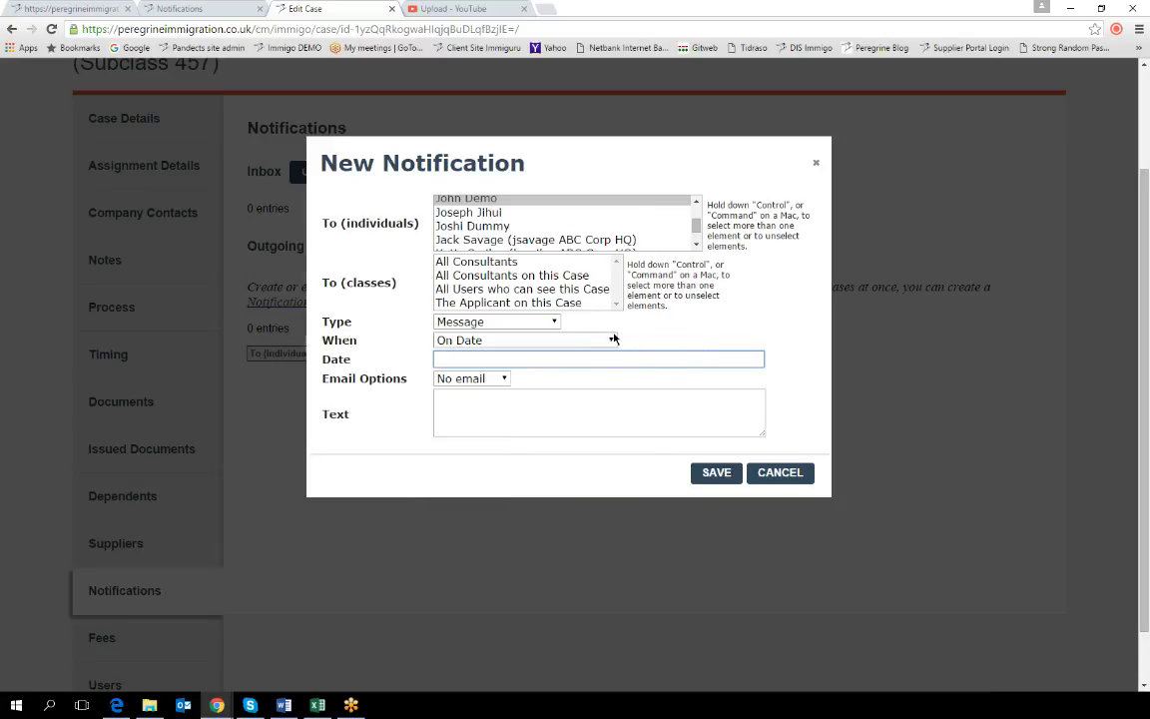
Set the notification's timing to Case Application Submitted and check the available email options, keeping No email
left_click(612, 341)
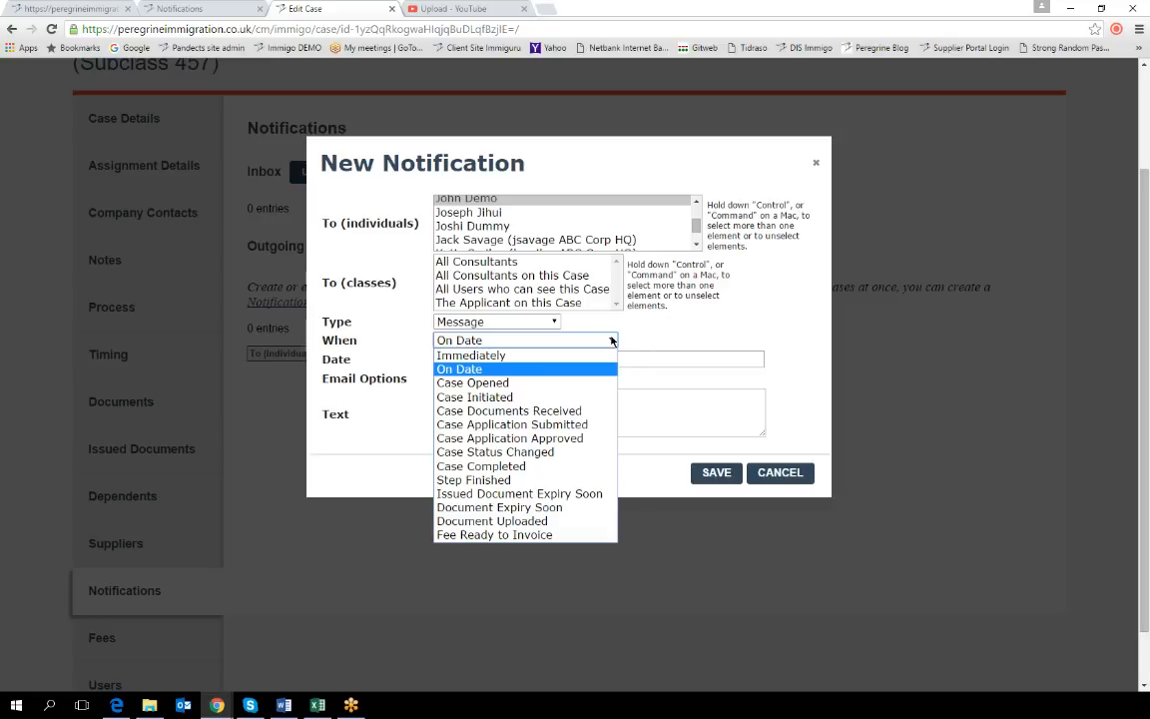
left_click(502, 425)
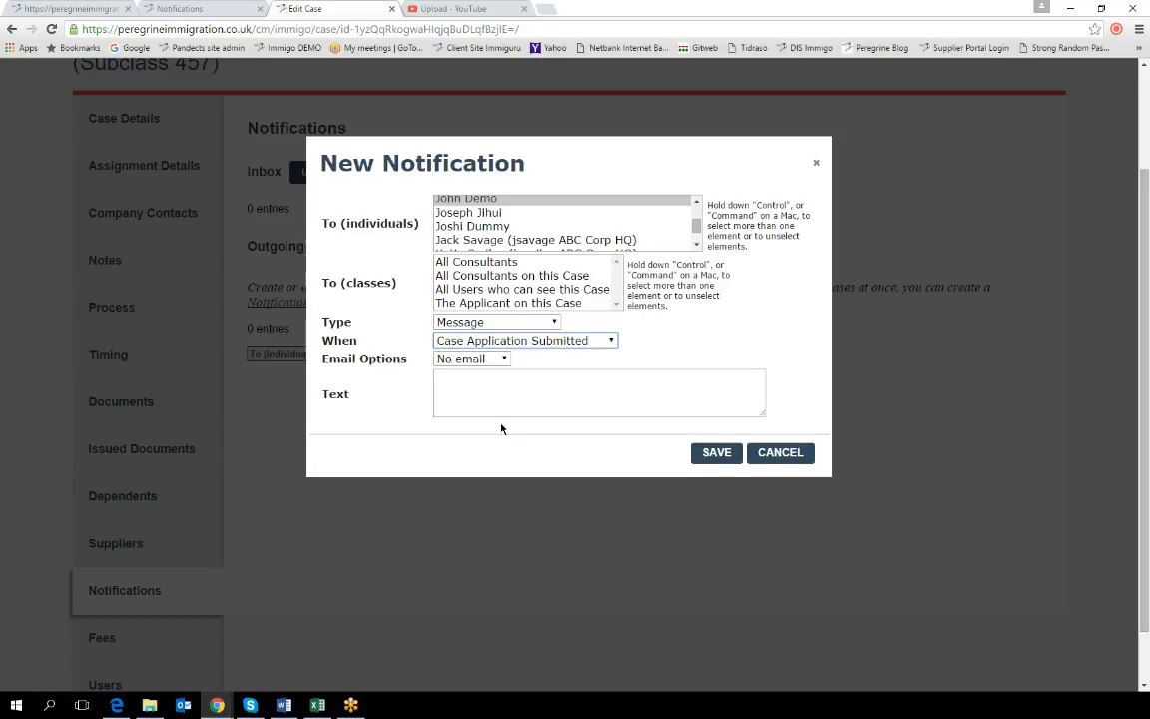
left_click(502, 360)
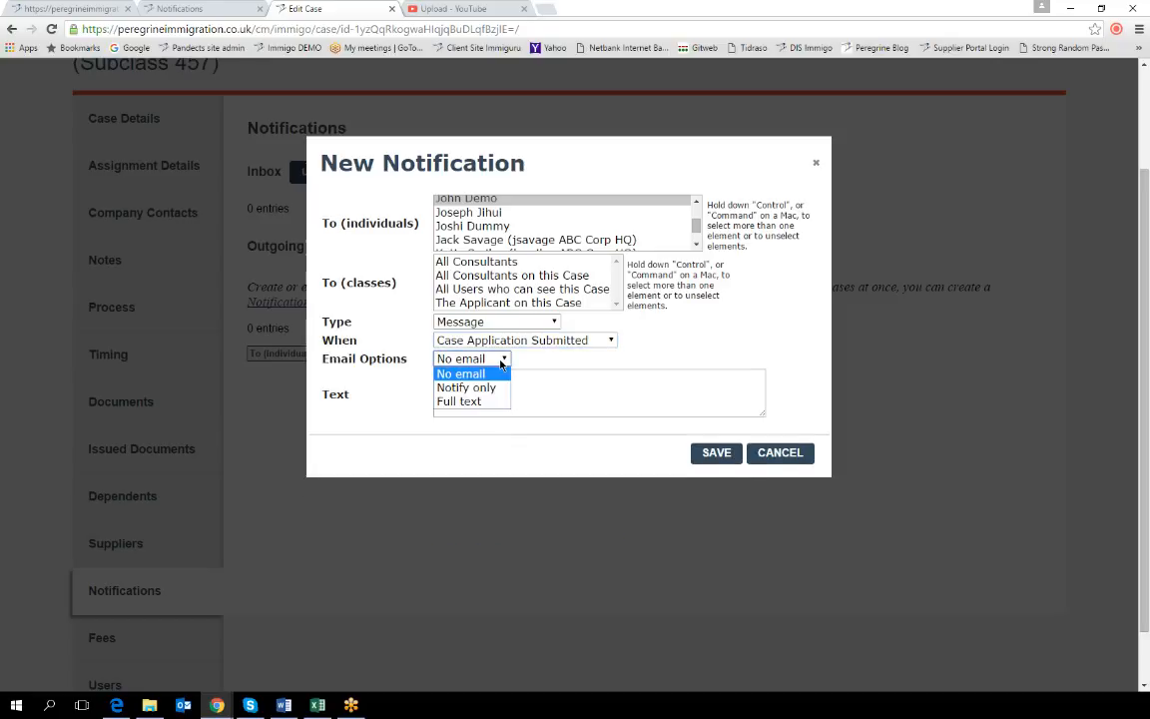
left_click(502, 362)
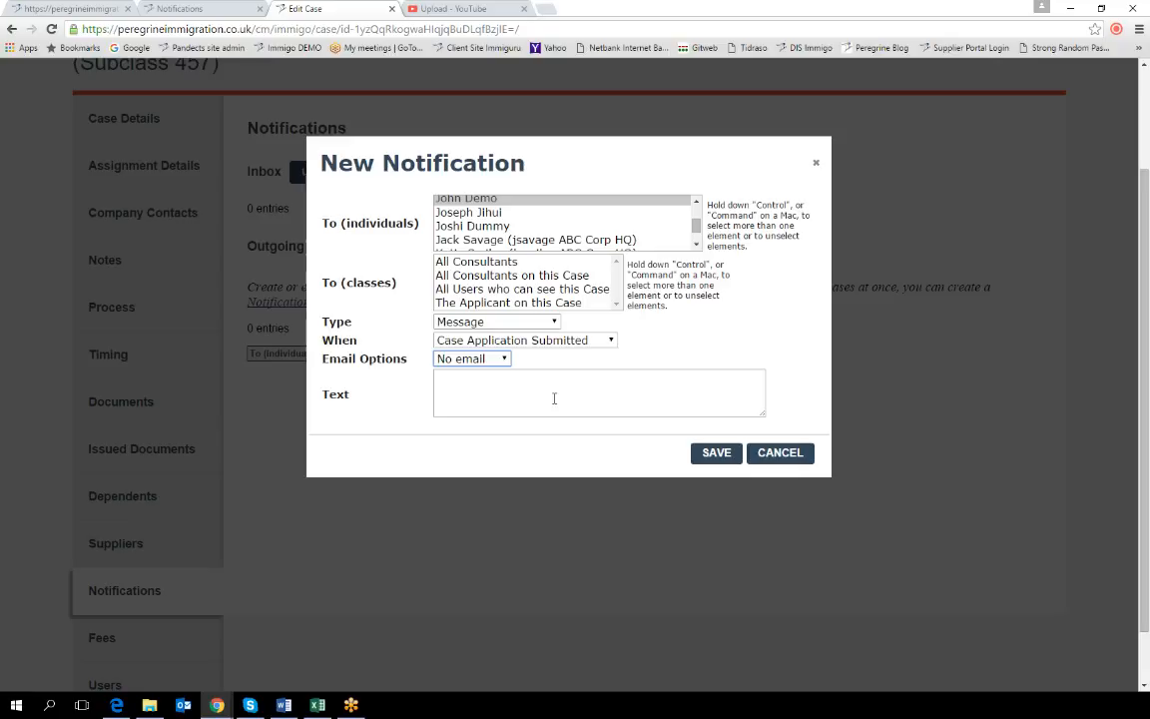
scroll(556, 397, "up", 1)
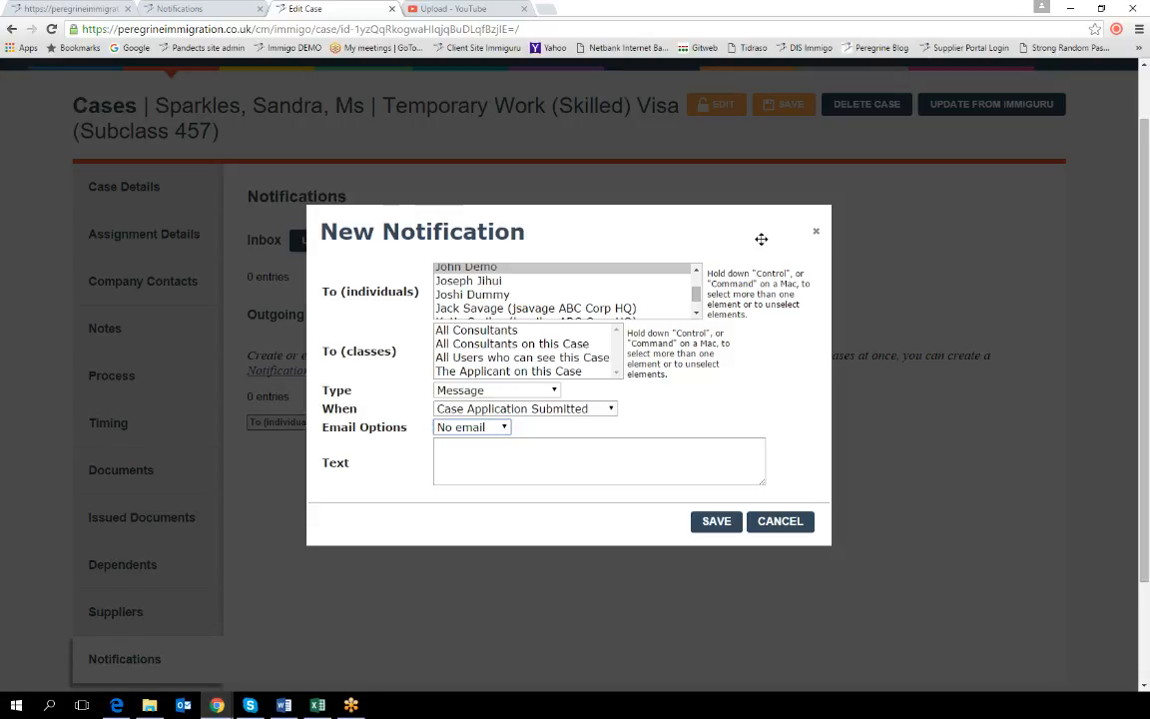
Close the notification form and look over the case status choices in the case details, confirming Application submitted
left_click(814, 235)
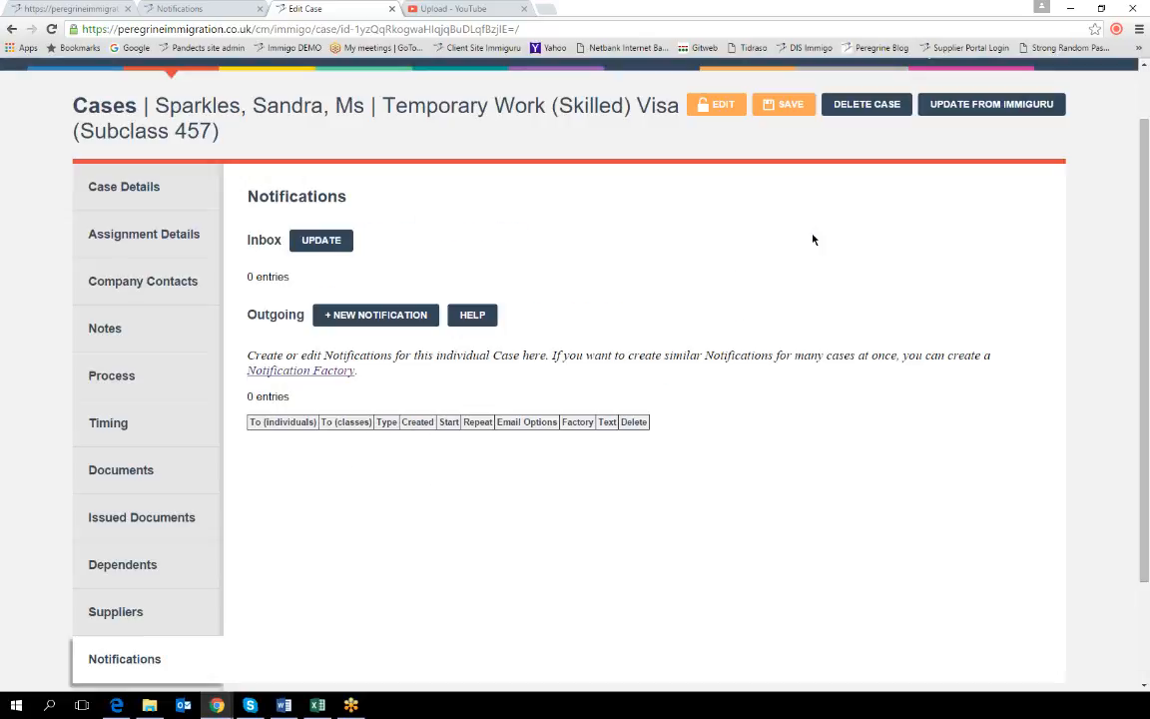
left_click(111, 198)
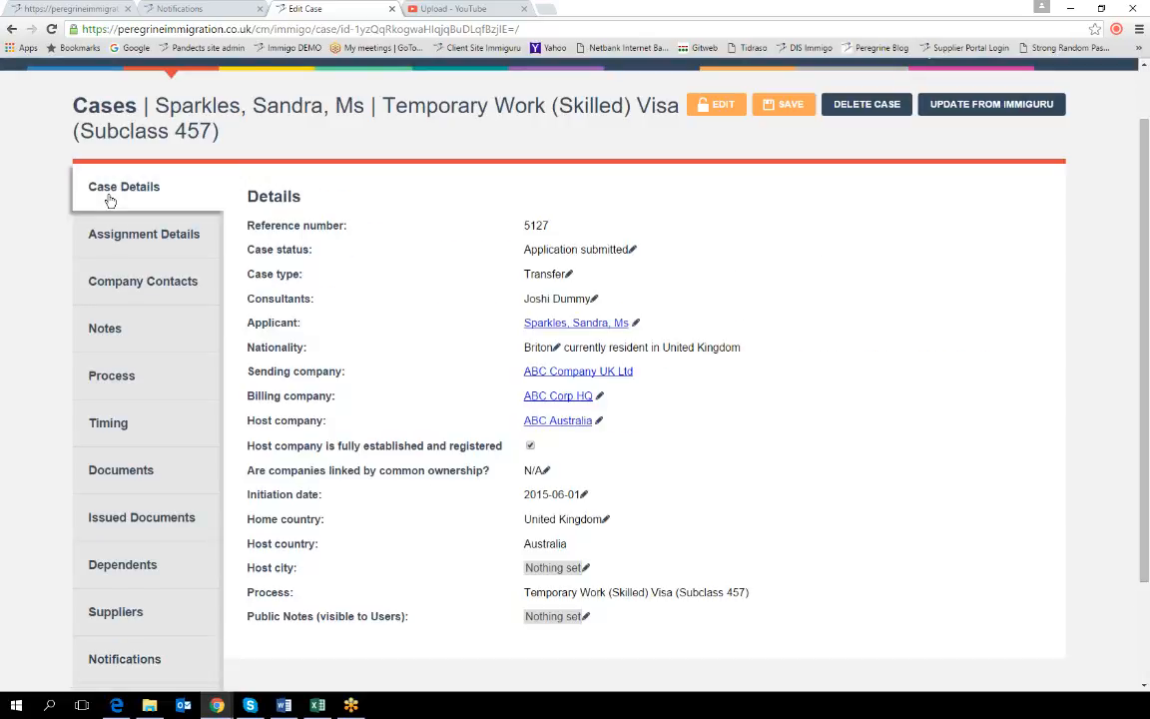
left_click(632, 252)
left_click(628, 254)
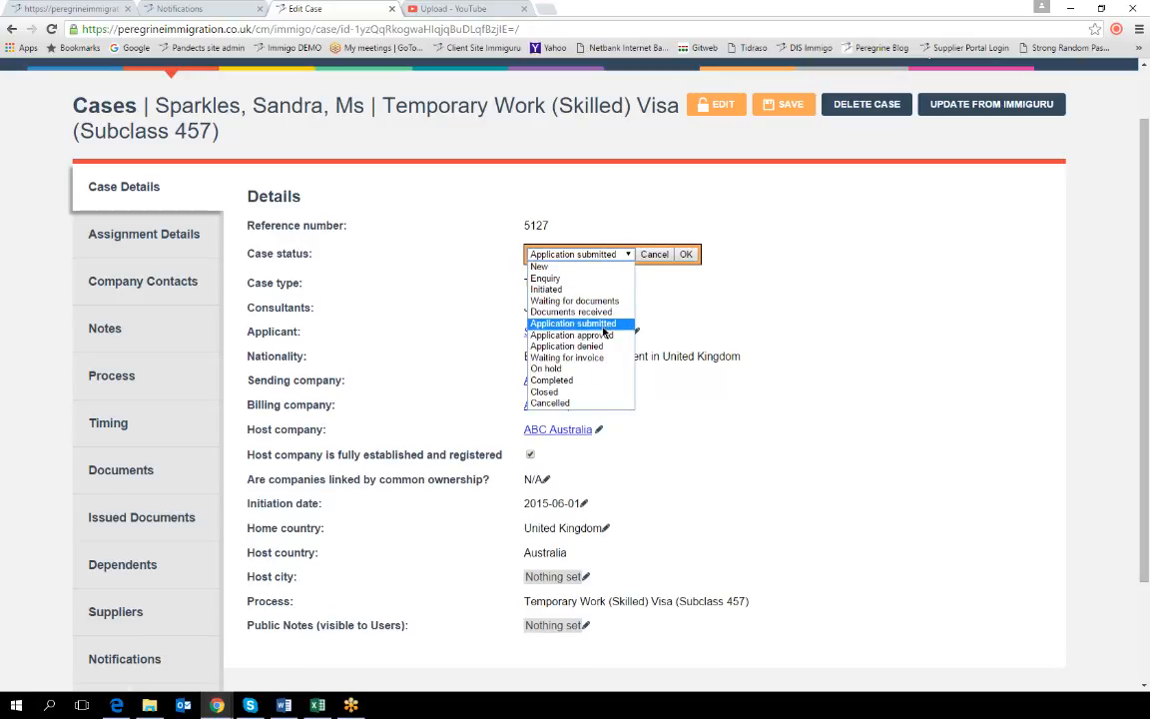
left_click(685, 253)
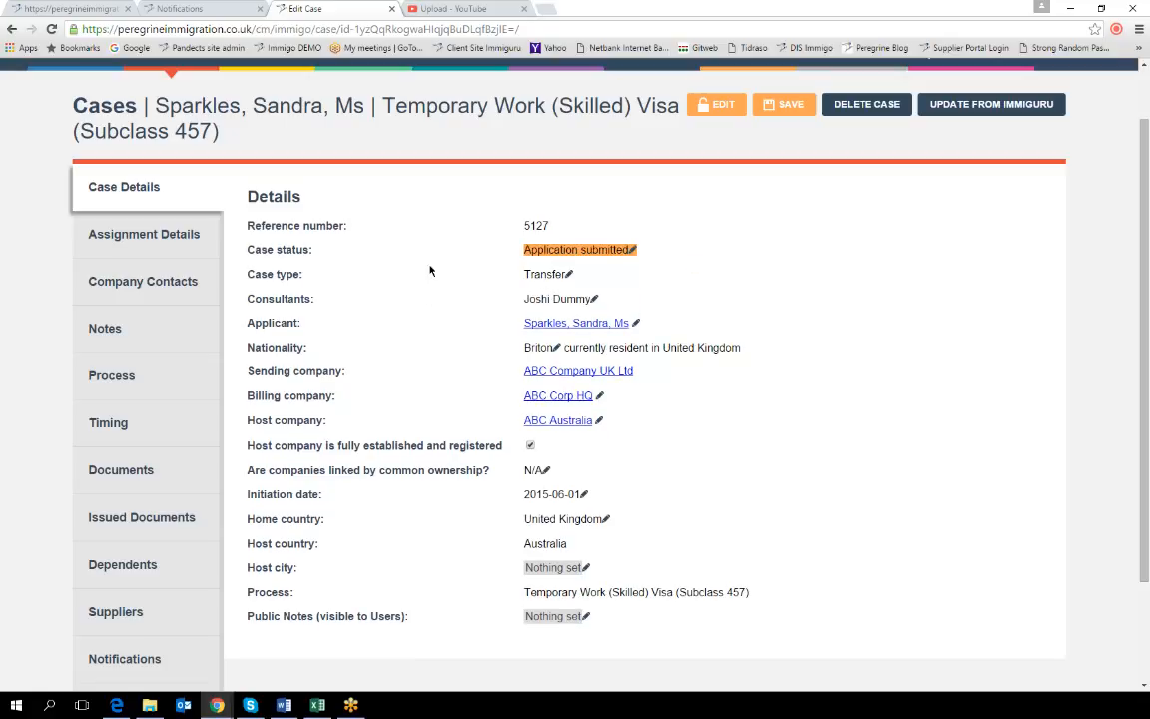
Return to the case's Notifications section and open the new notification form again
left_click(134, 660)
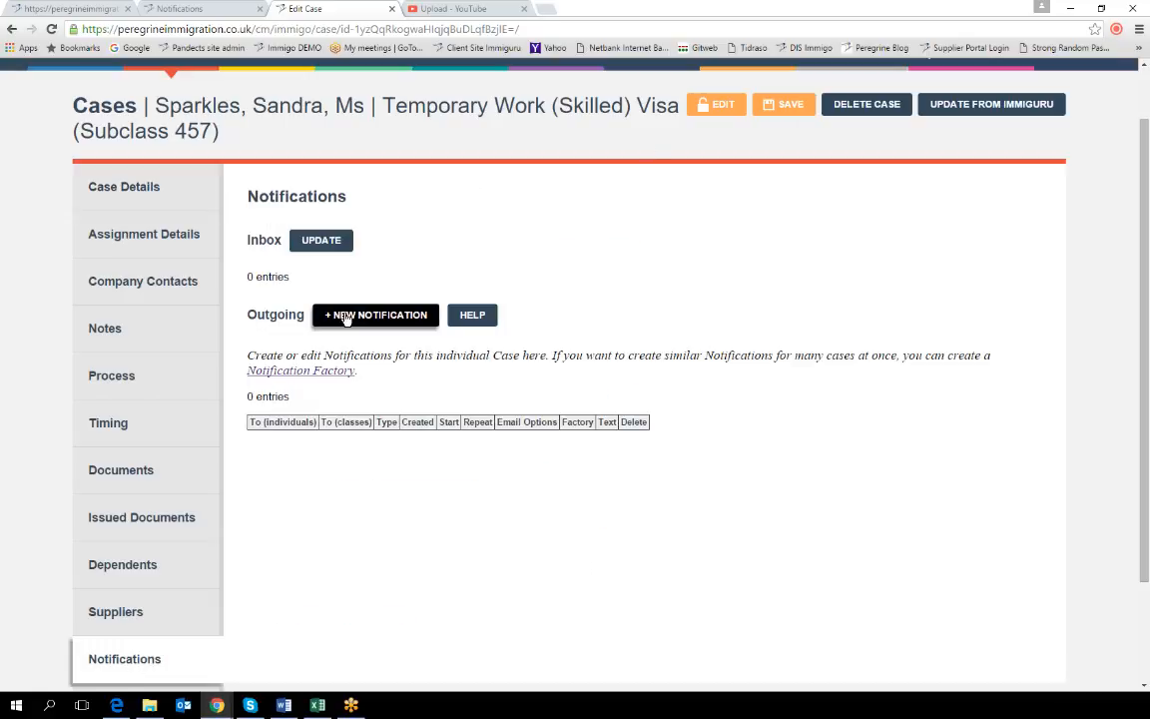
left_click(345, 317)
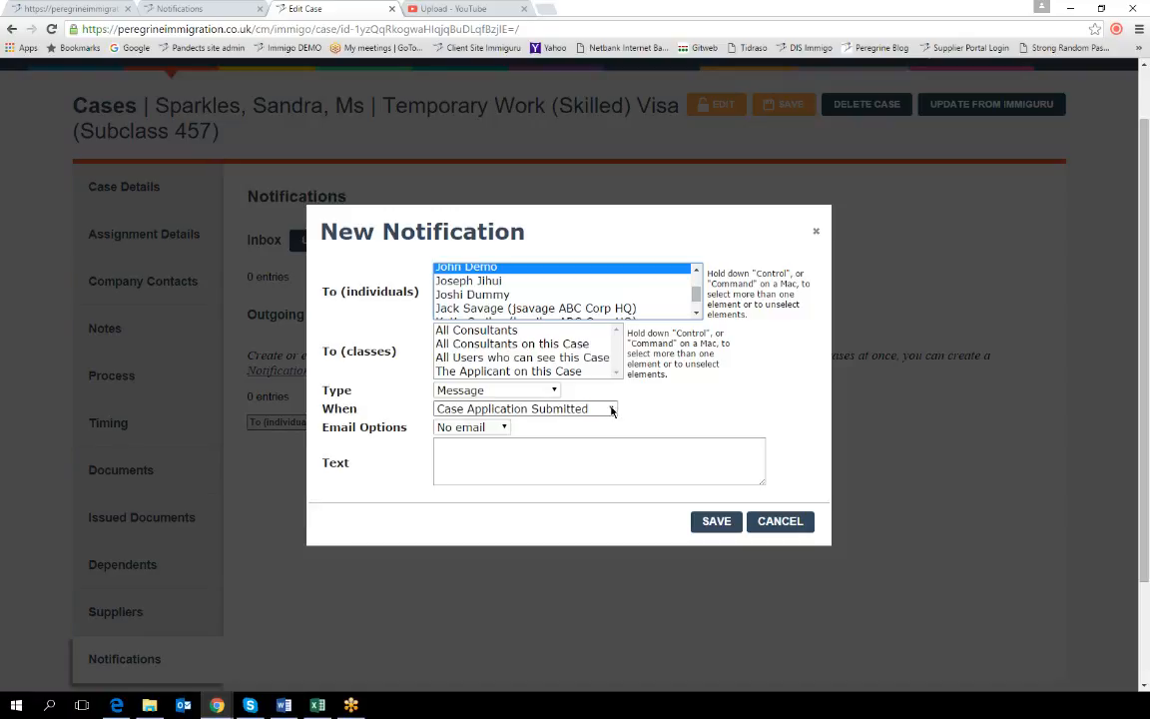
key("alt+Tab")
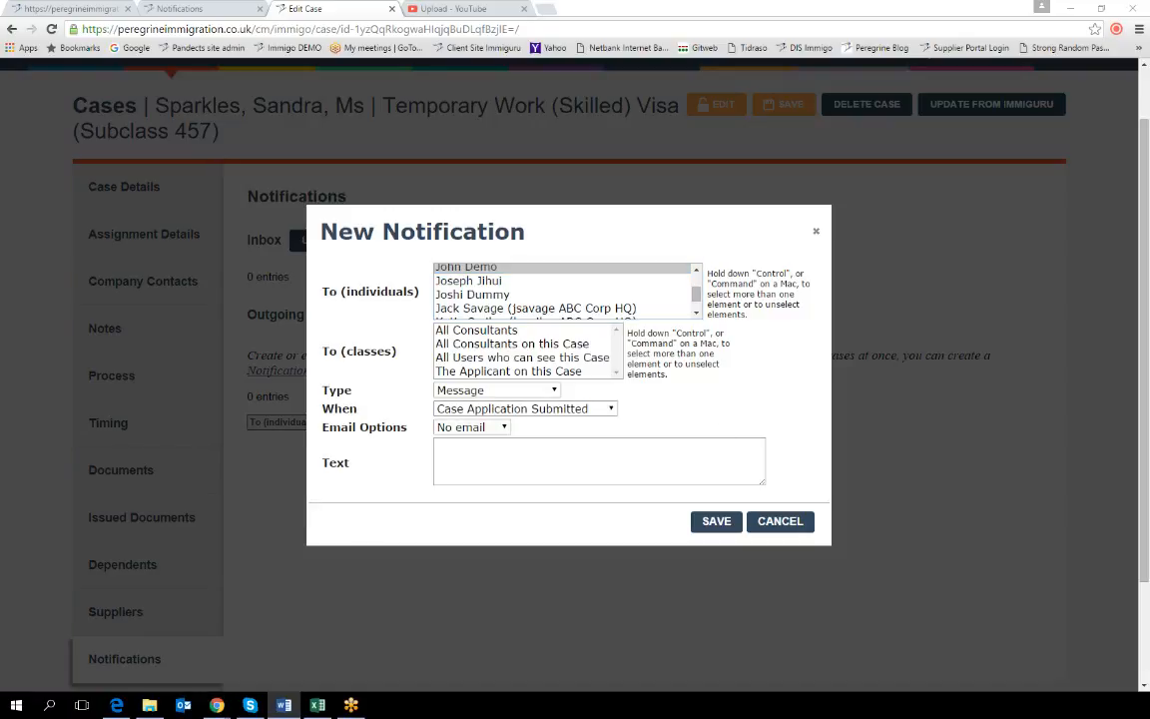
Set the notification type to Task and check its repeat intervals, keeping No repeat
left_click(555, 390)
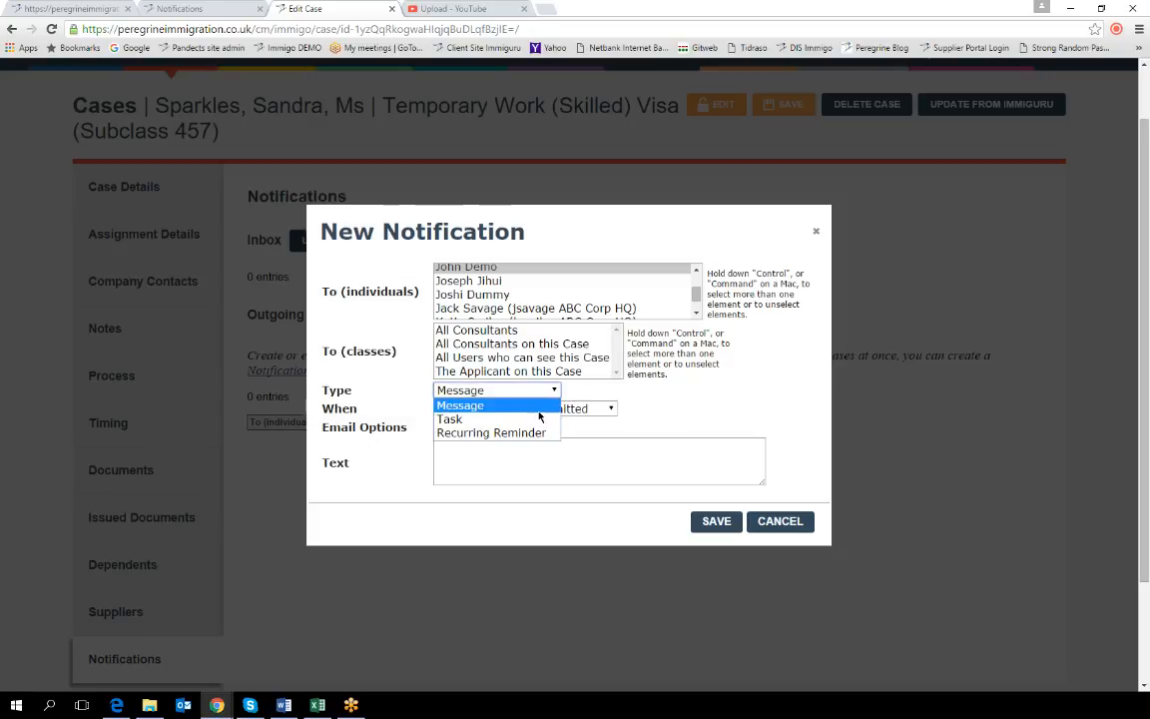
left_click(536, 419)
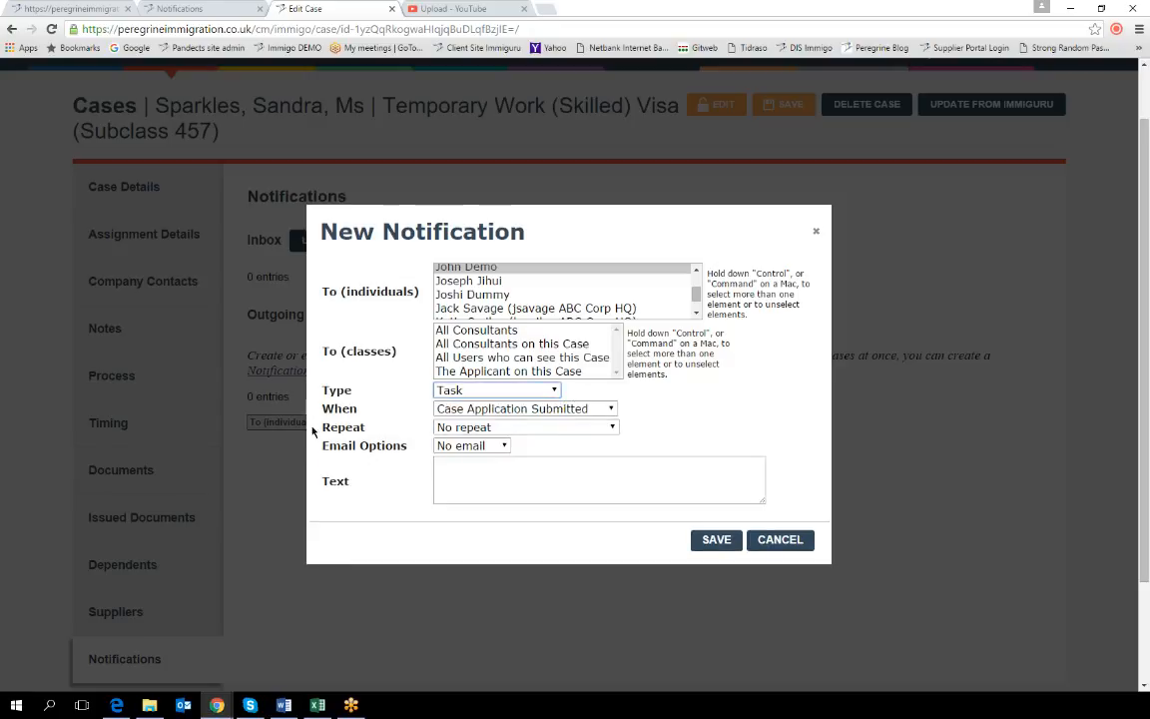
left_click(610, 429)
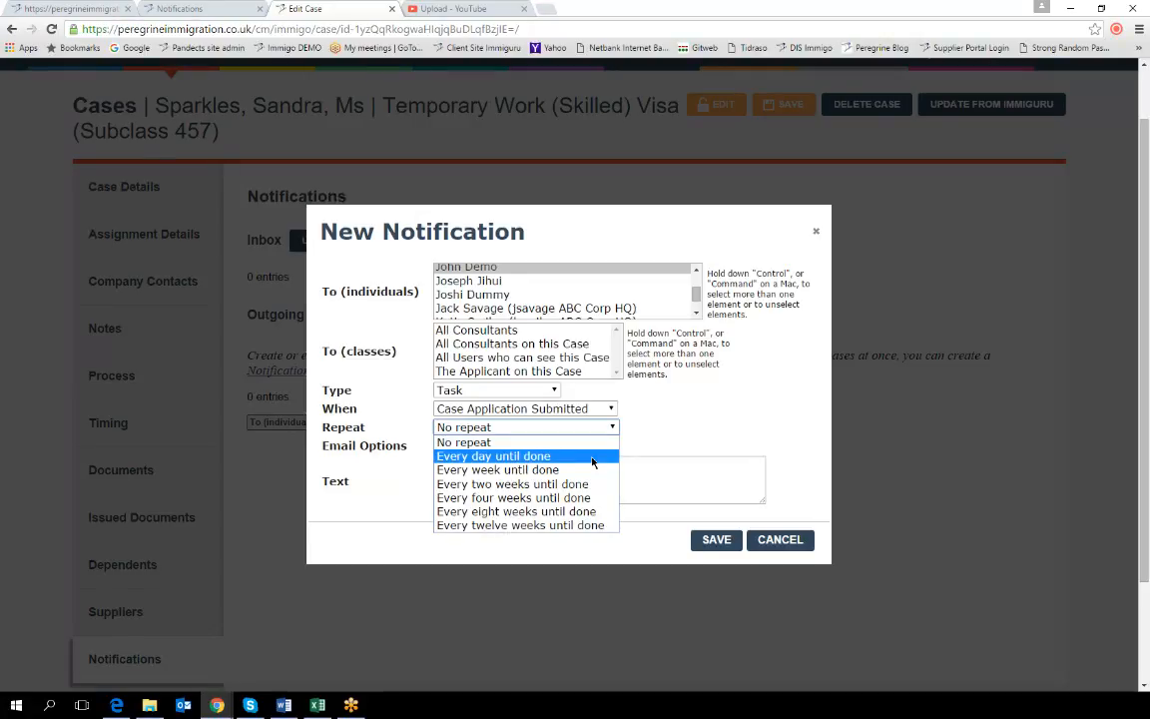
left_click(674, 428)
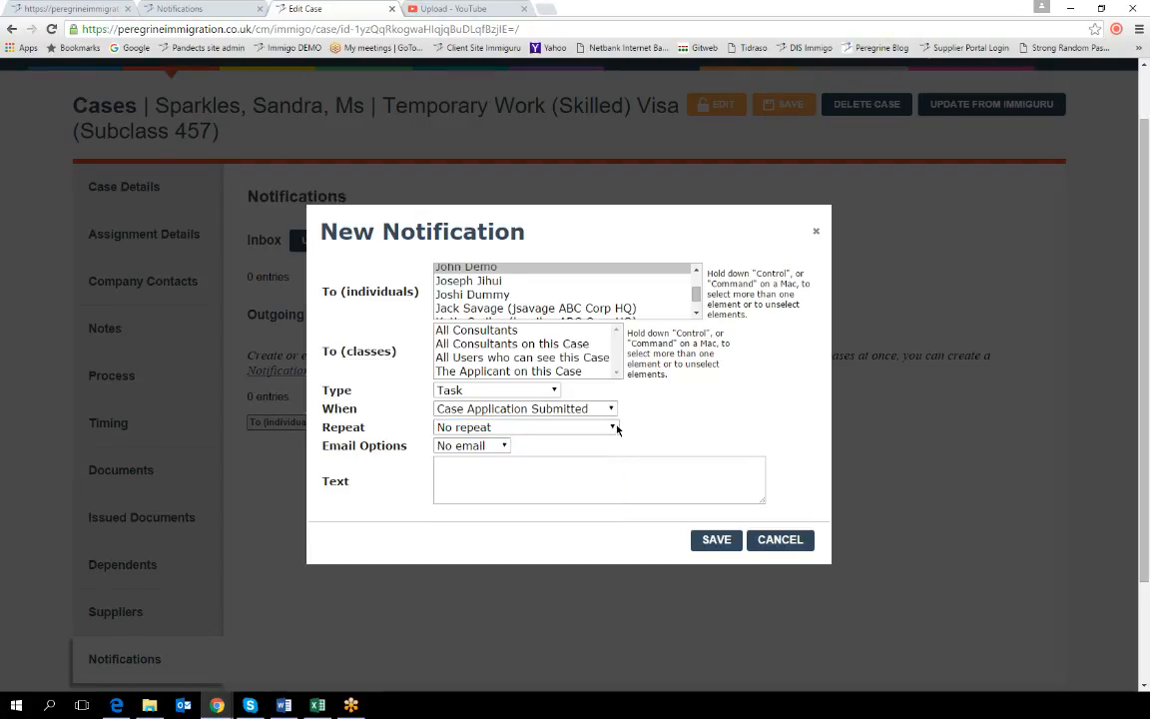
Set the notification type to Recurring Reminder starting Immediately and look over its repeat intervals, keeping Every day
left_click(539, 390)
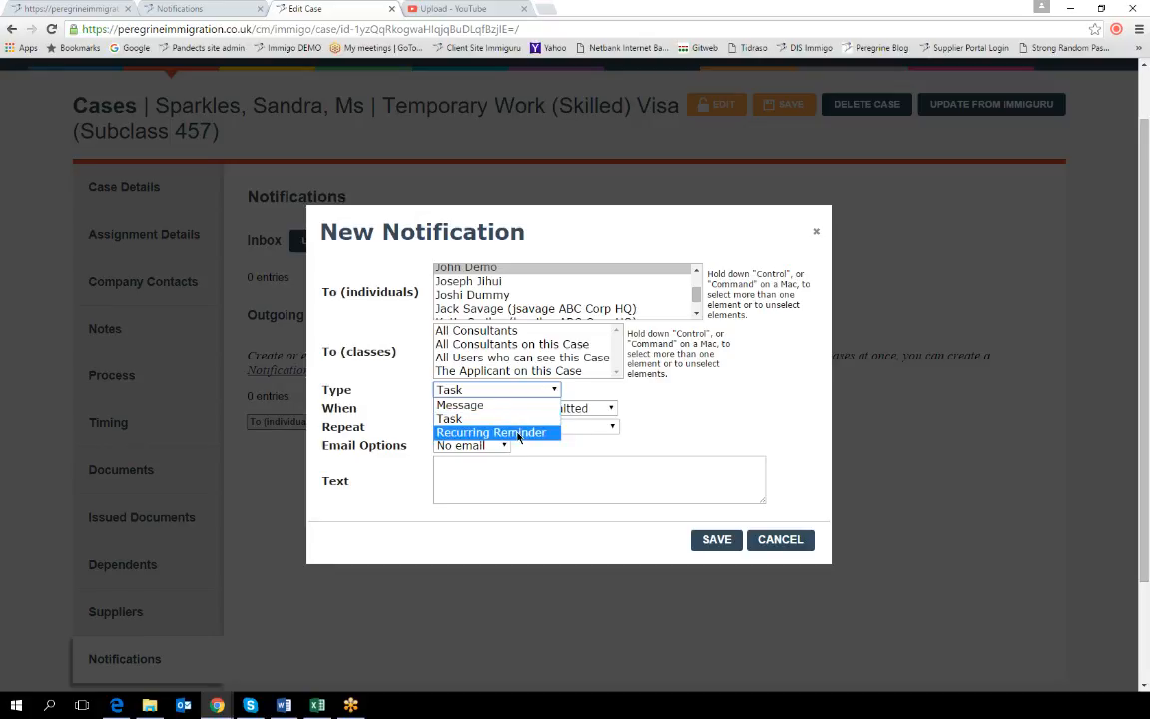
left_click(517, 432)
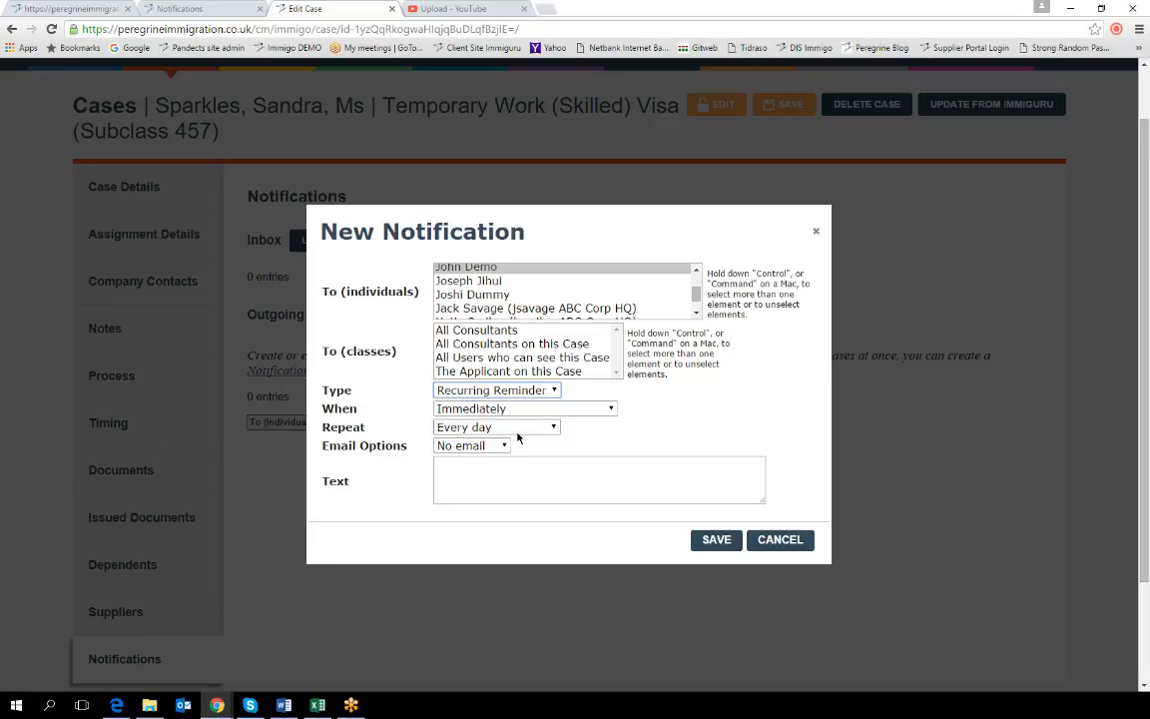
left_click(609, 408)
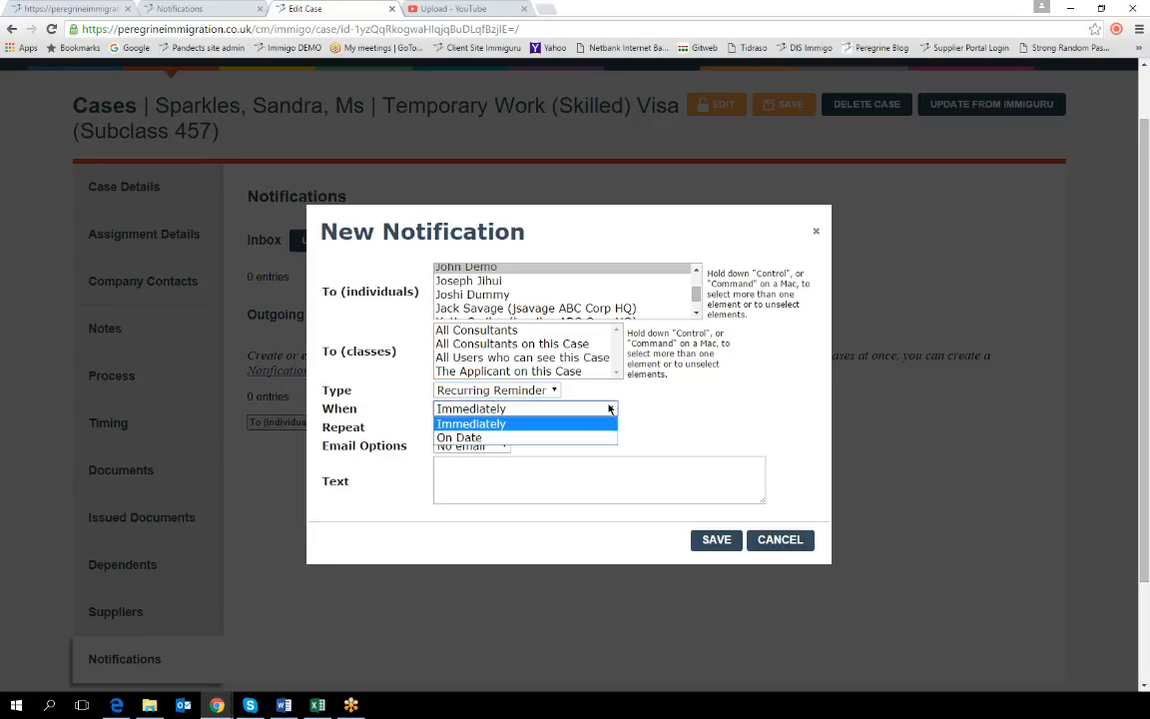
left_click(480, 423)
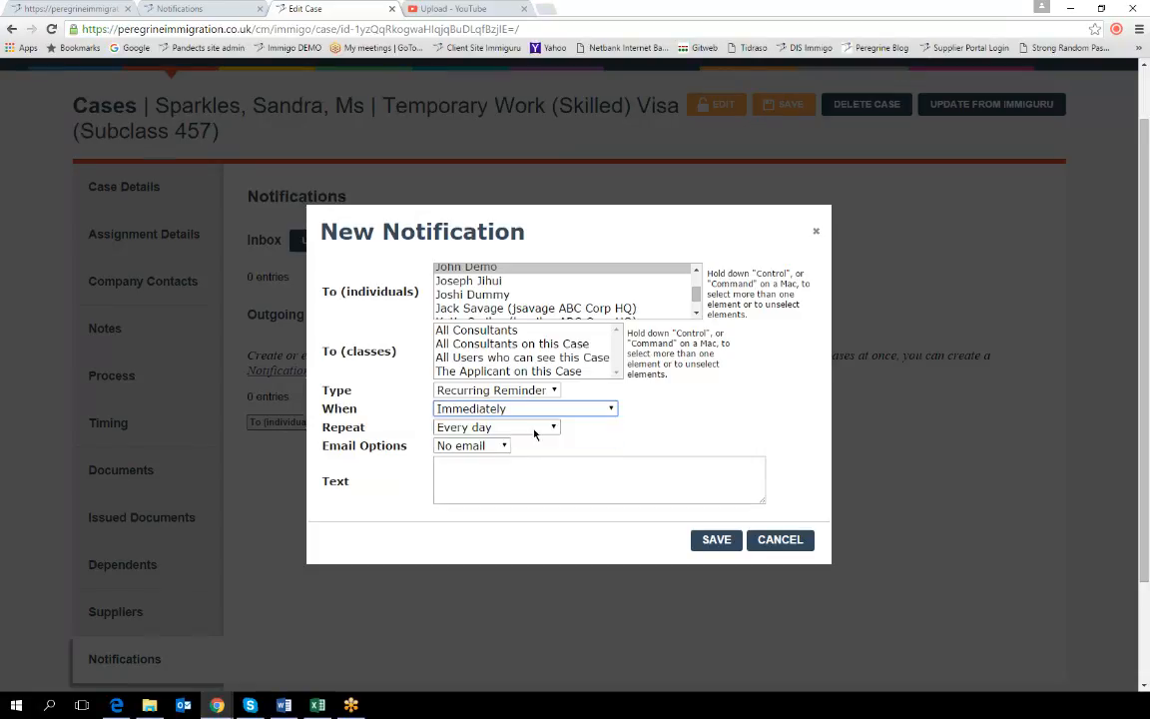
left_click(553, 427)
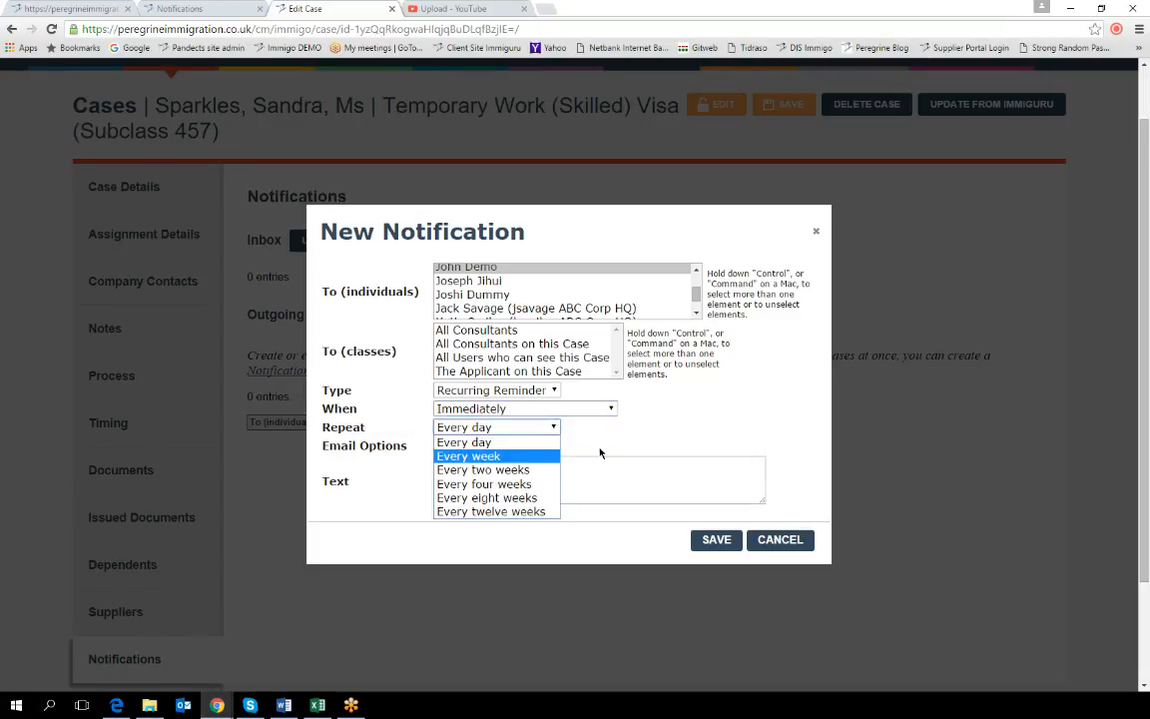
key("alt+Tab")
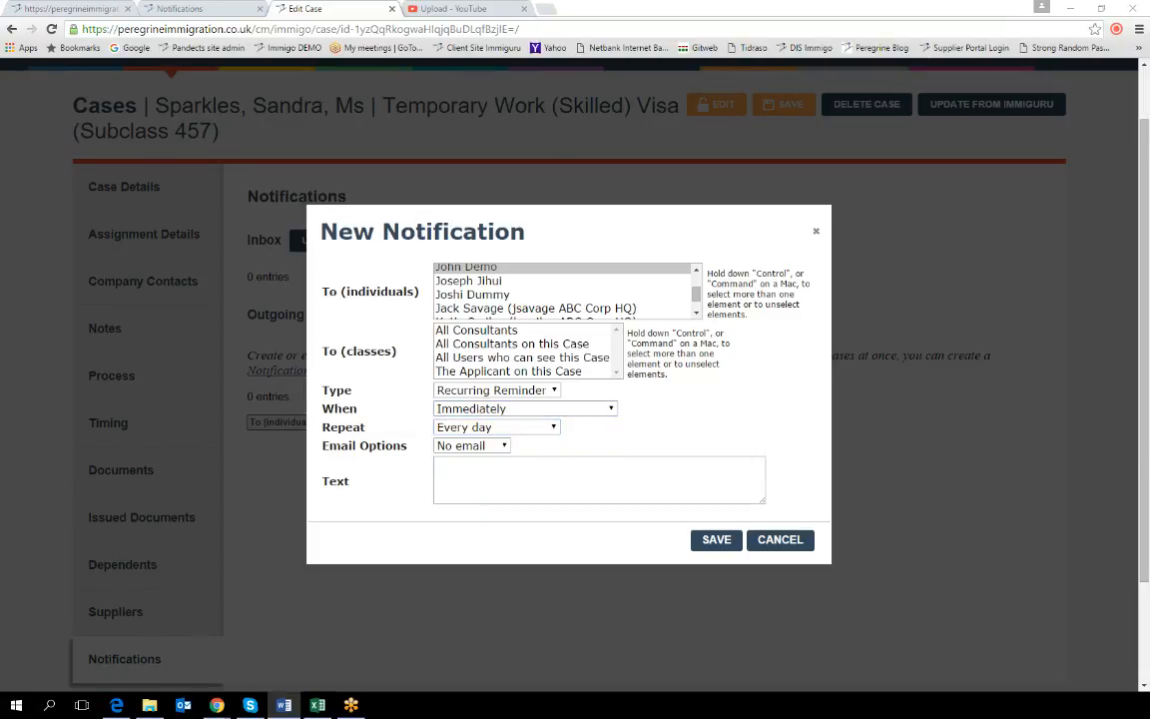
scroll(604, 440, "down", 2)
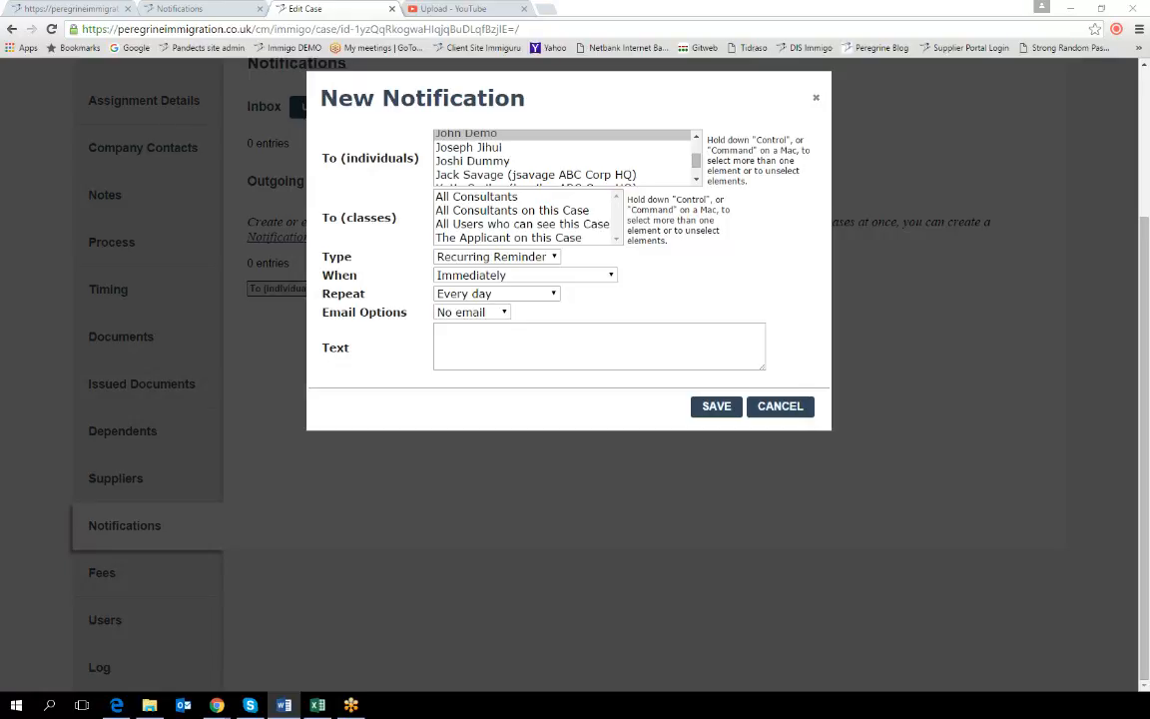
left_click(506, 313)
left_click(611, 275)
left_click(523, 310)
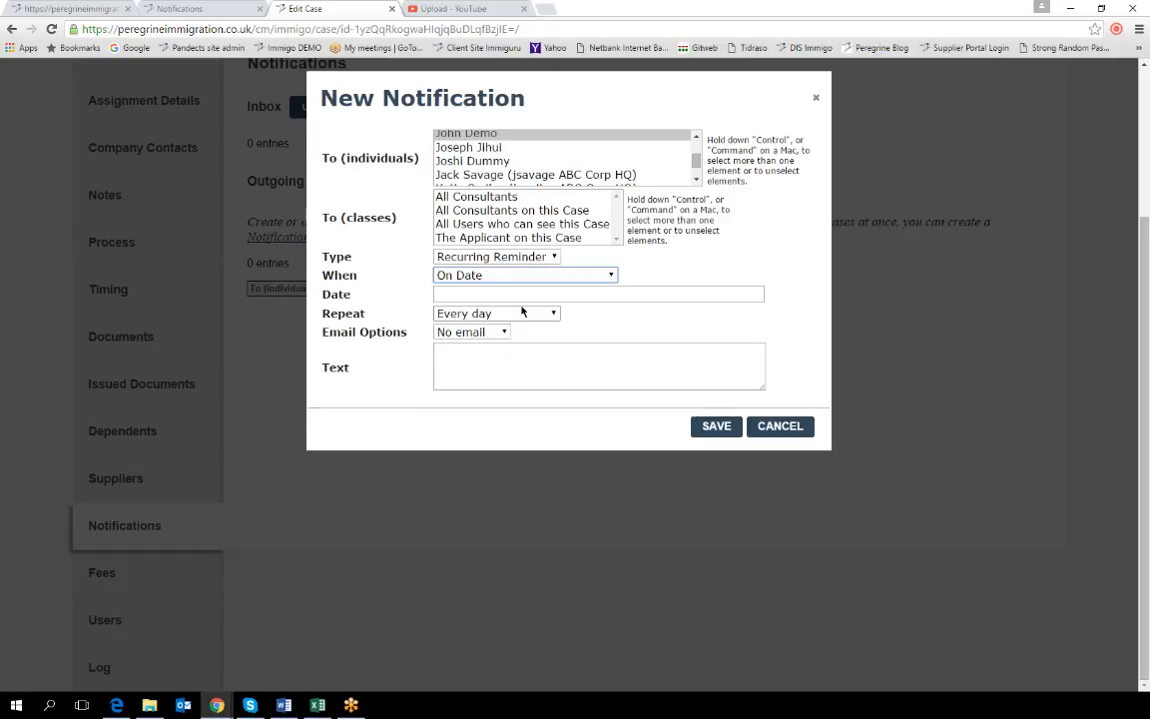
left_click(499, 295)
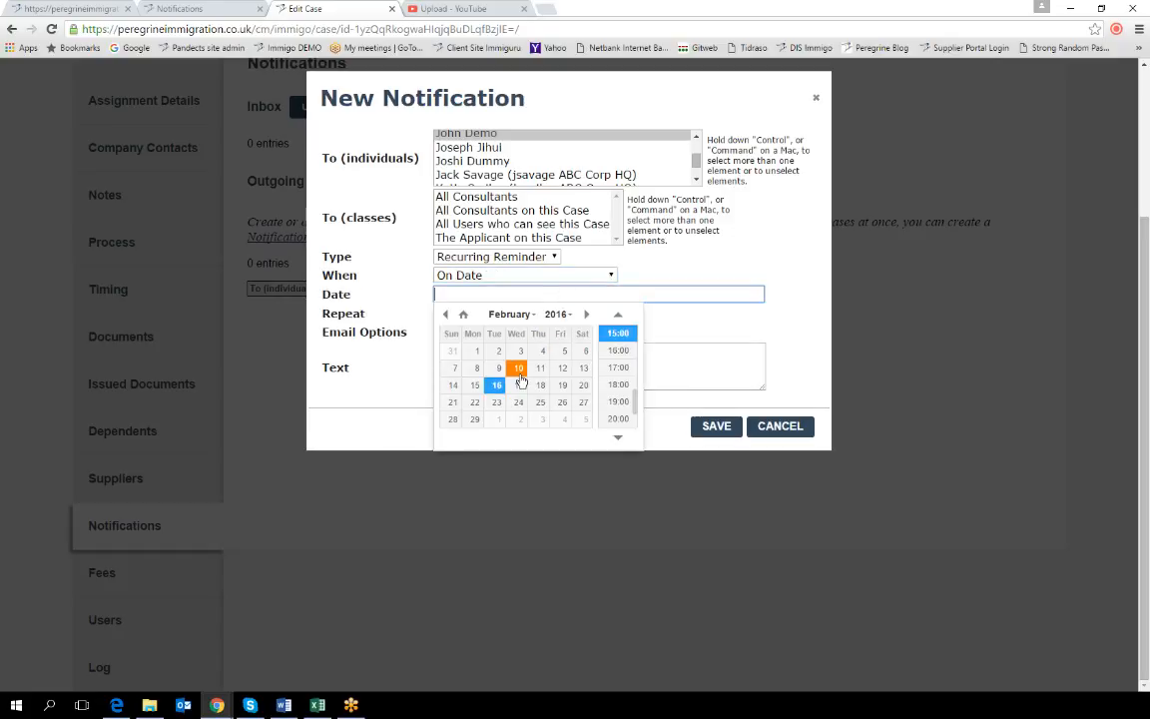
left_click(519, 371)
left_click(617, 350)
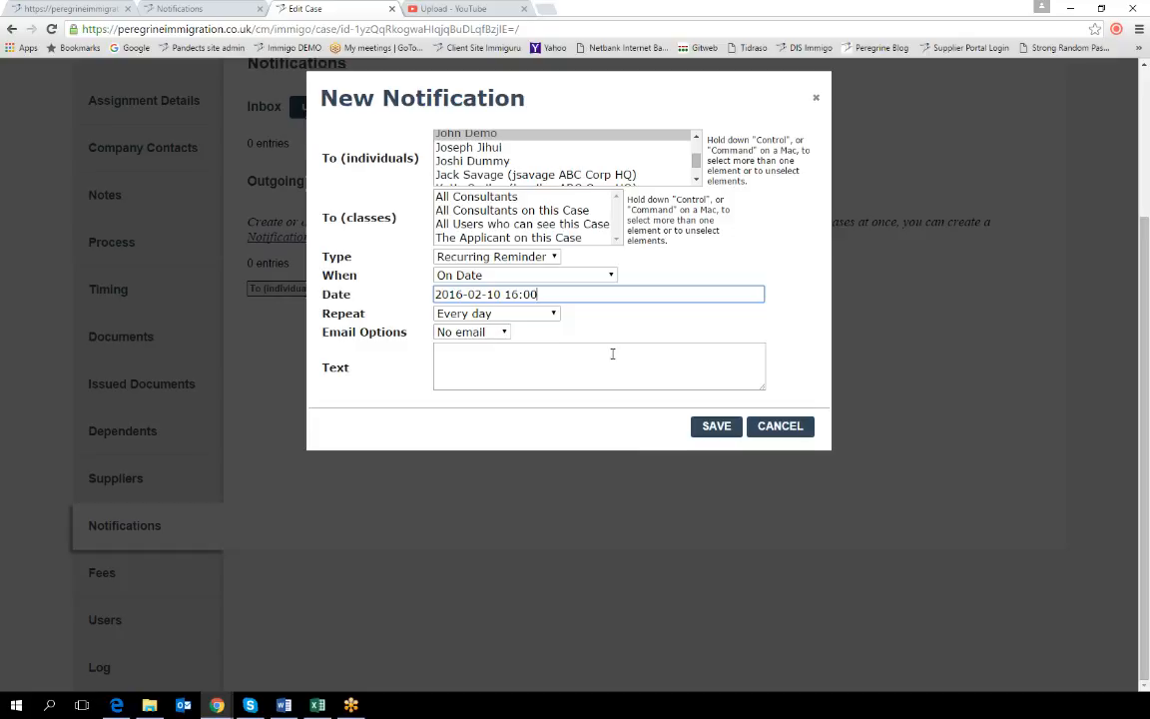
Set the recurring reminder to repeat Every four weeks, with the email option Notify only
left_click(552, 313)
left_click(519, 371)
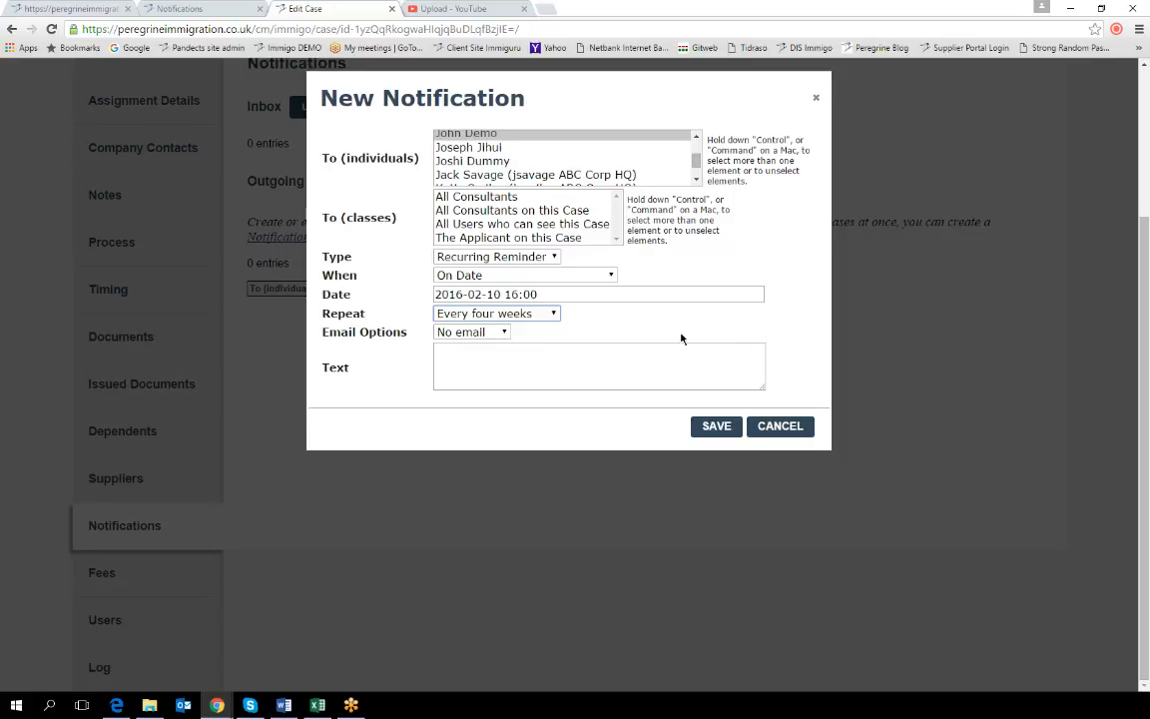
left_click(503, 332)
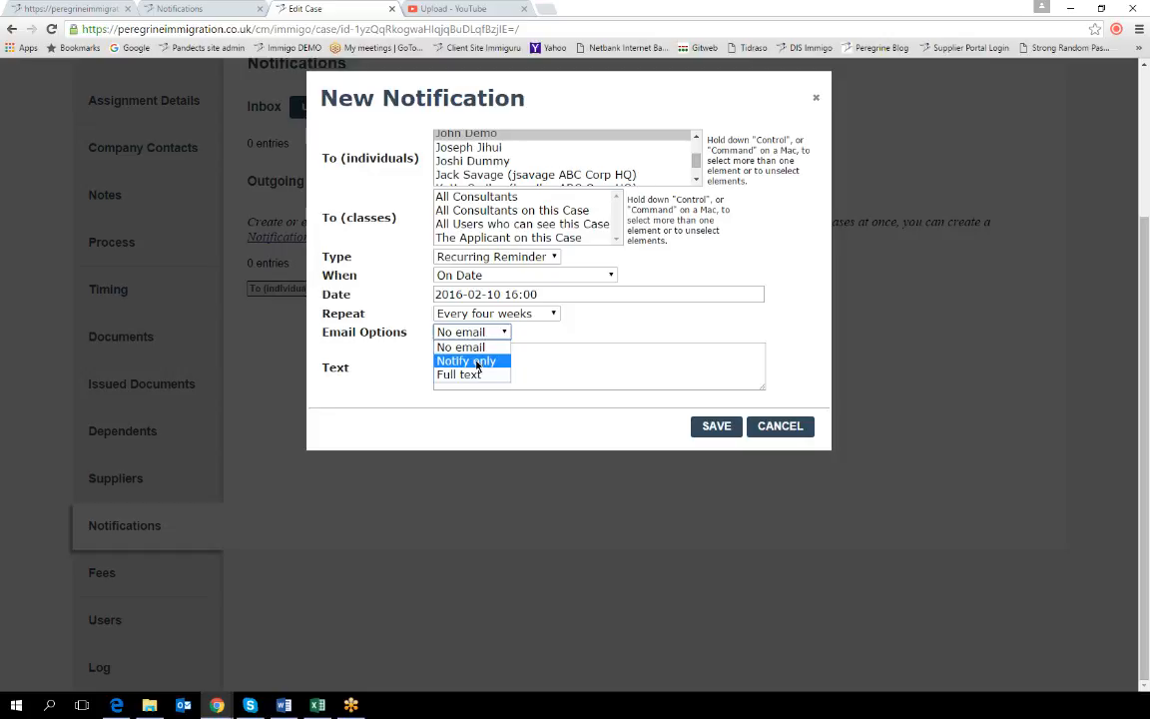
left_click(477, 367)
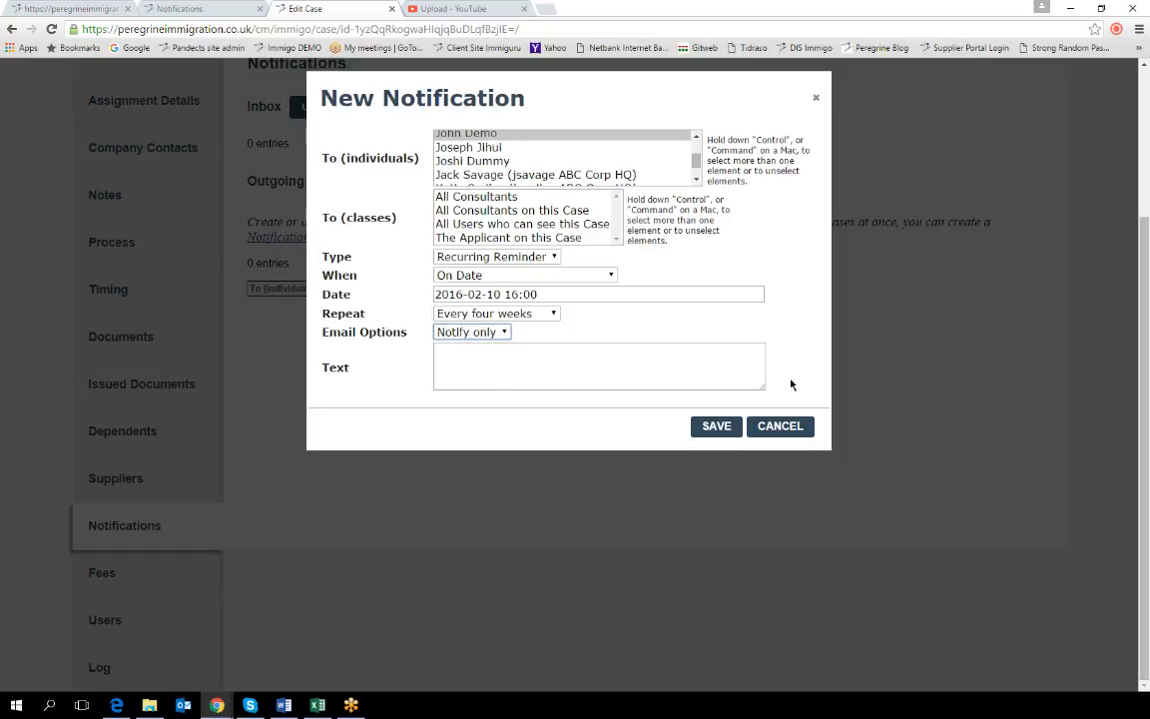
key("alt+Tab")
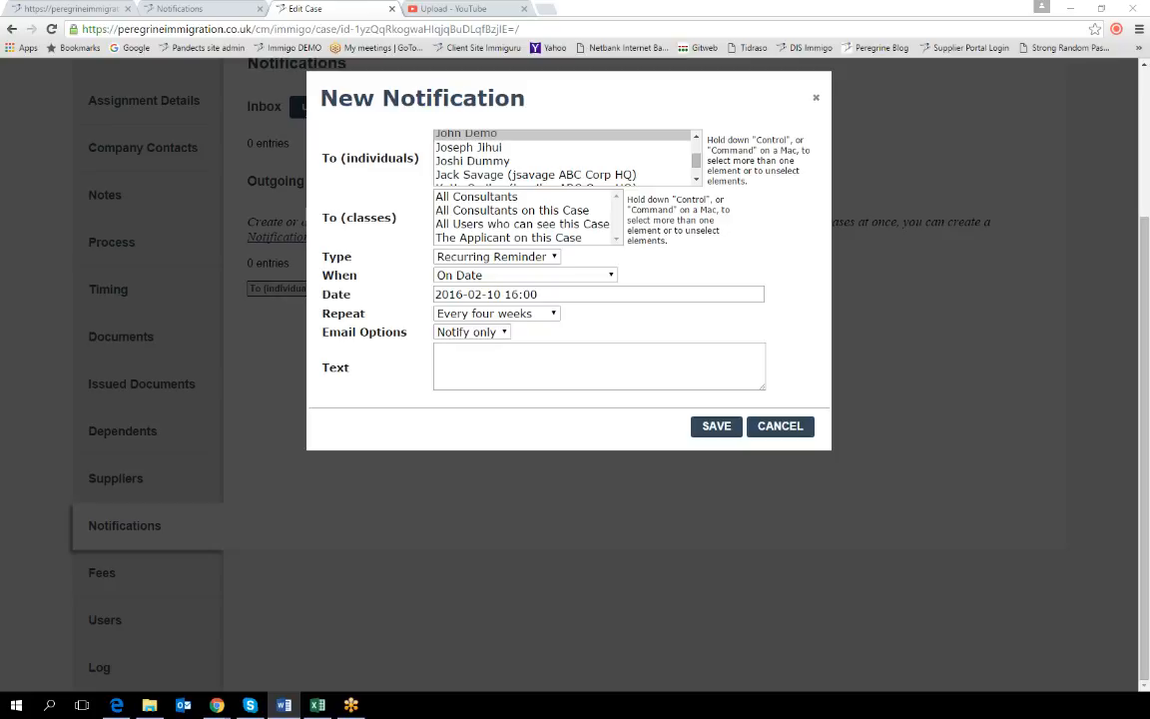
Set the email option to Full text and change the notification to a Message sent when the case is Case Completed
left_click(504, 331)
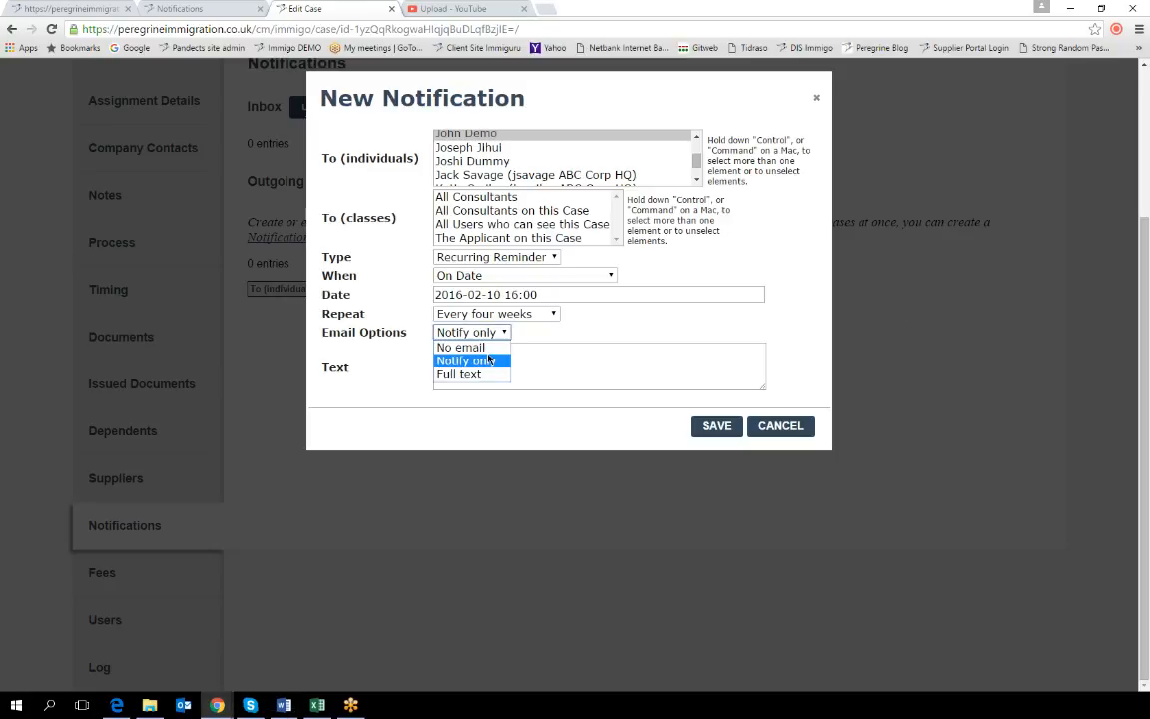
left_click(472, 375)
key("alt+Tab")
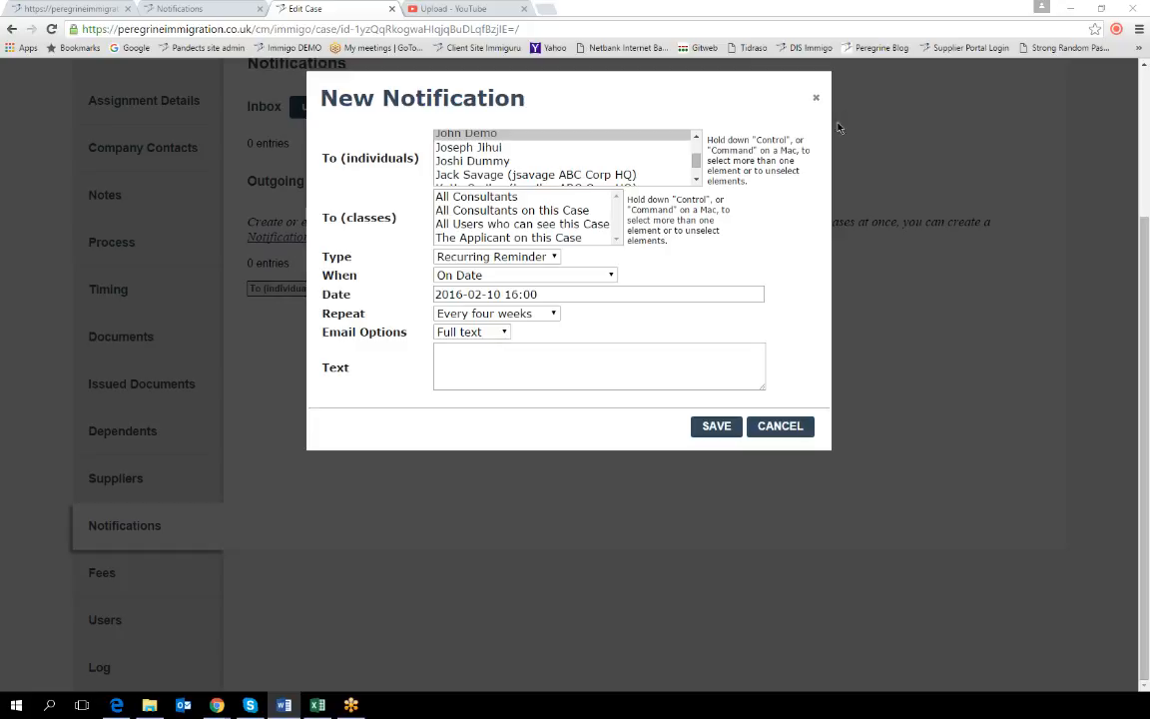
left_click(494, 137)
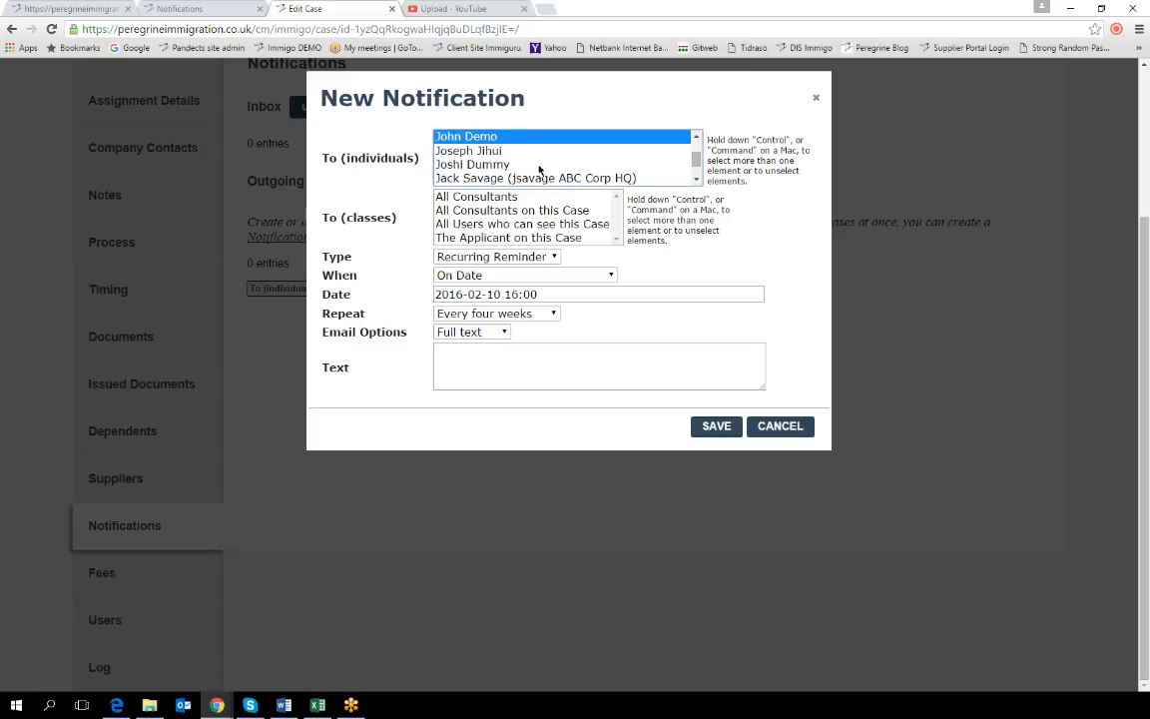
left_click(552, 257)
left_click(530, 279)
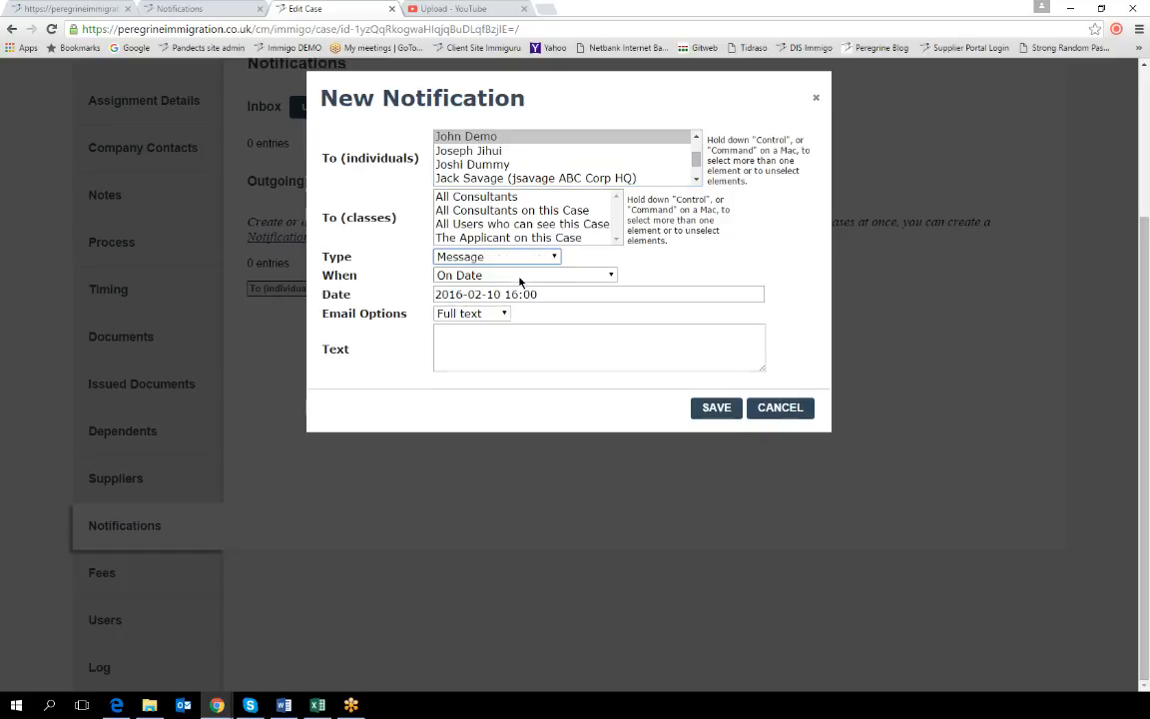
left_click(551, 276)
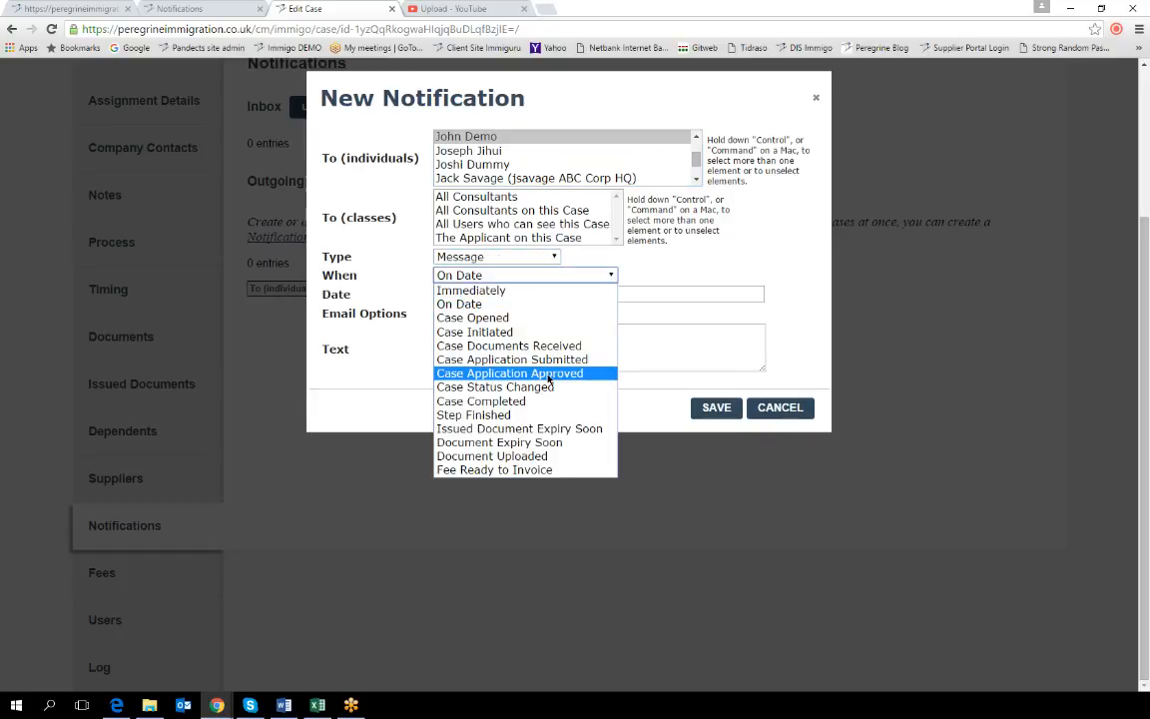
left_click(530, 400)
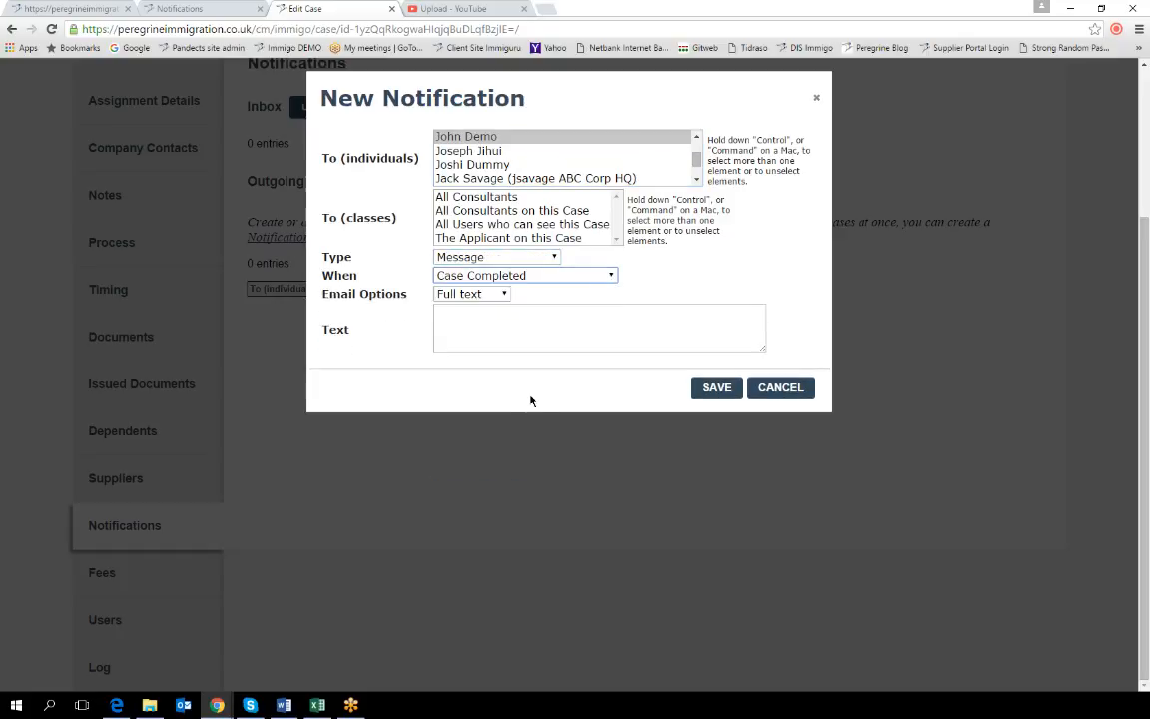
Write the notification text asking a colleague to check the completed $APPLICANT to $HOST_COUNTRY case before archiving, and check the Help's list of case variables
left_click(493, 323)
type("Hi Jackson, this case for $APPLICANT to $HOST_COUNTRY is now completed, please check my file and let me know if I can go ahead and archive it? Thank you.")
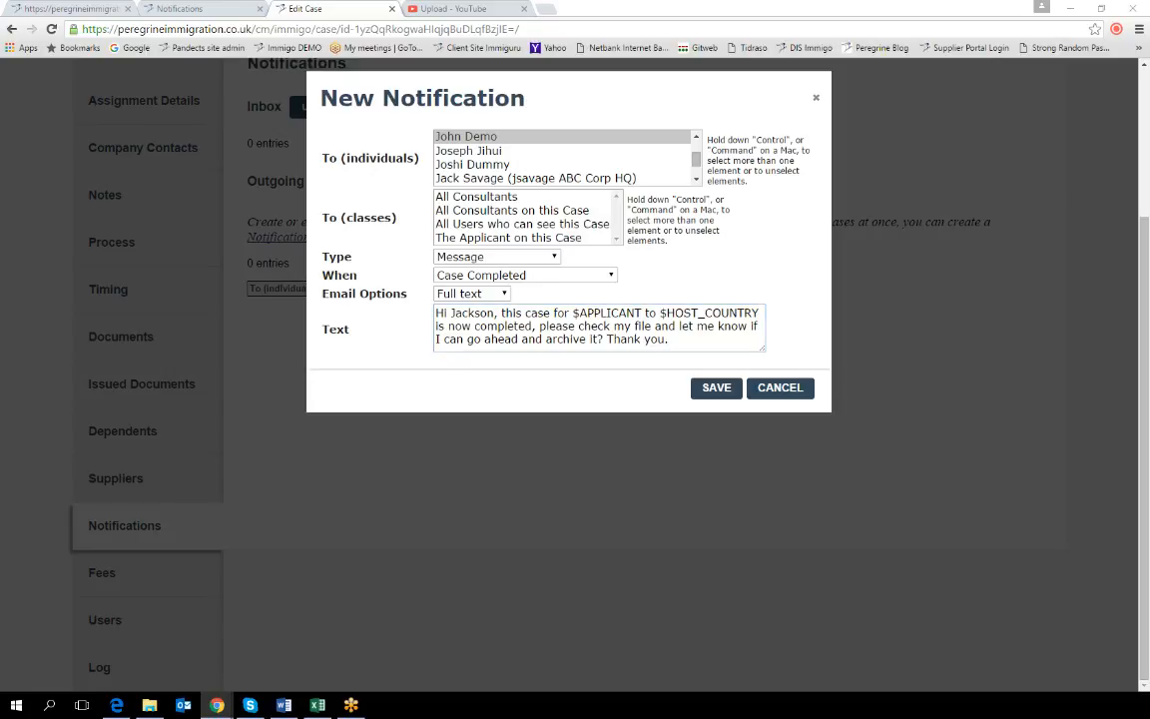
key("alt+Tab")
scroll(971, 381, "down", 6)
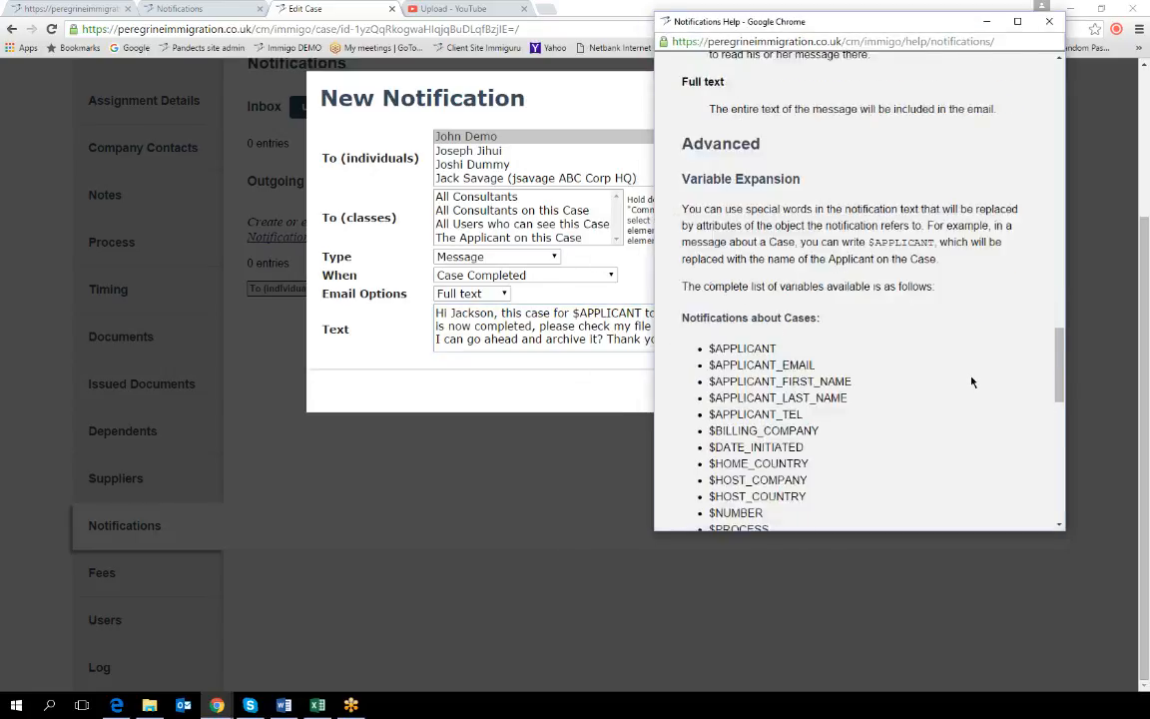
scroll(971, 381, "up", 1)
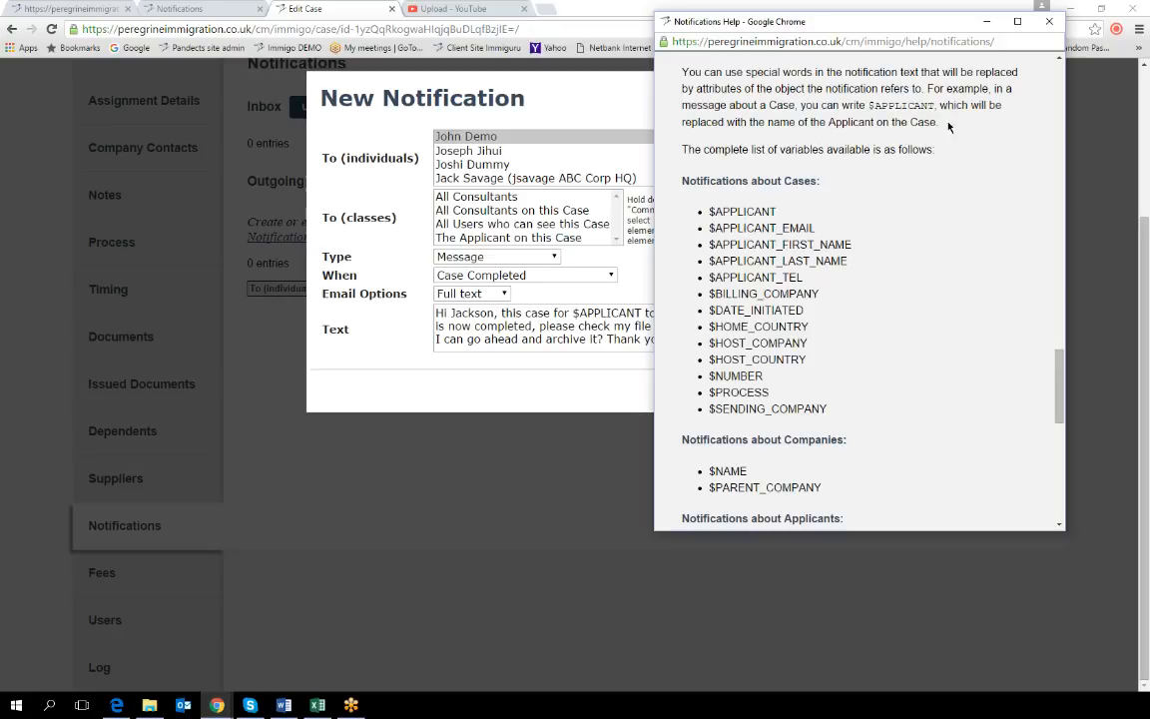
left_click(985, 21)
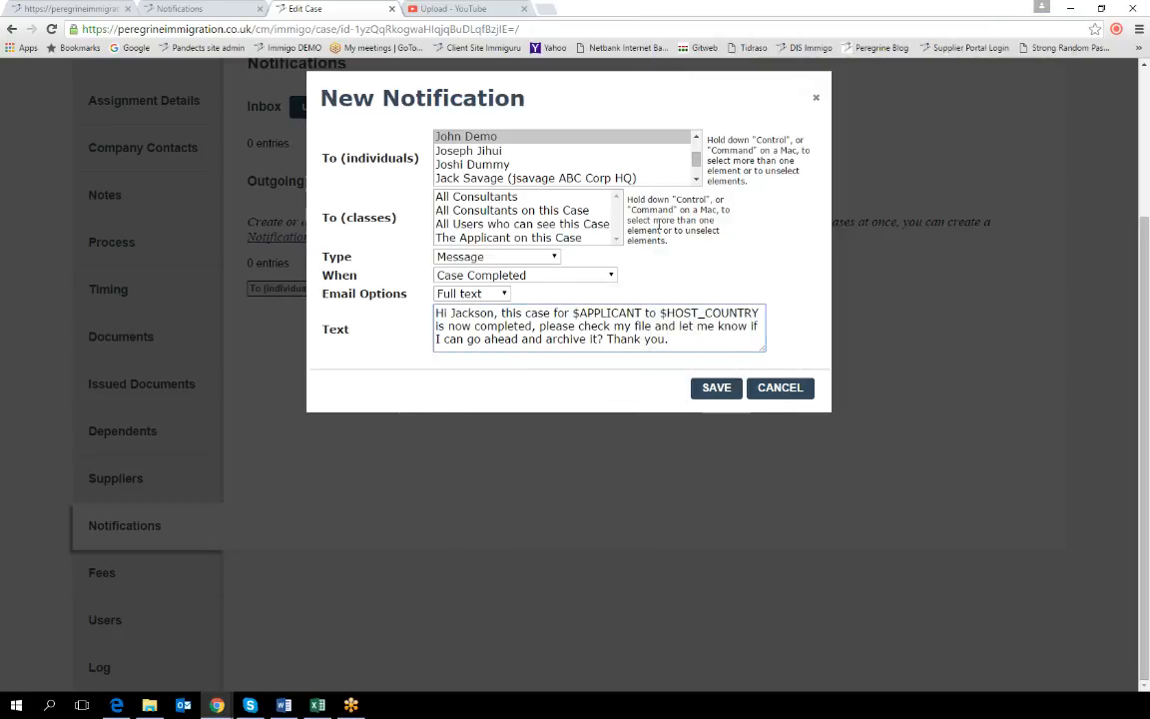
Switch the individual recipient to another colleague and save the new notification on the case
left_click_drag(696, 164, 700, 153)
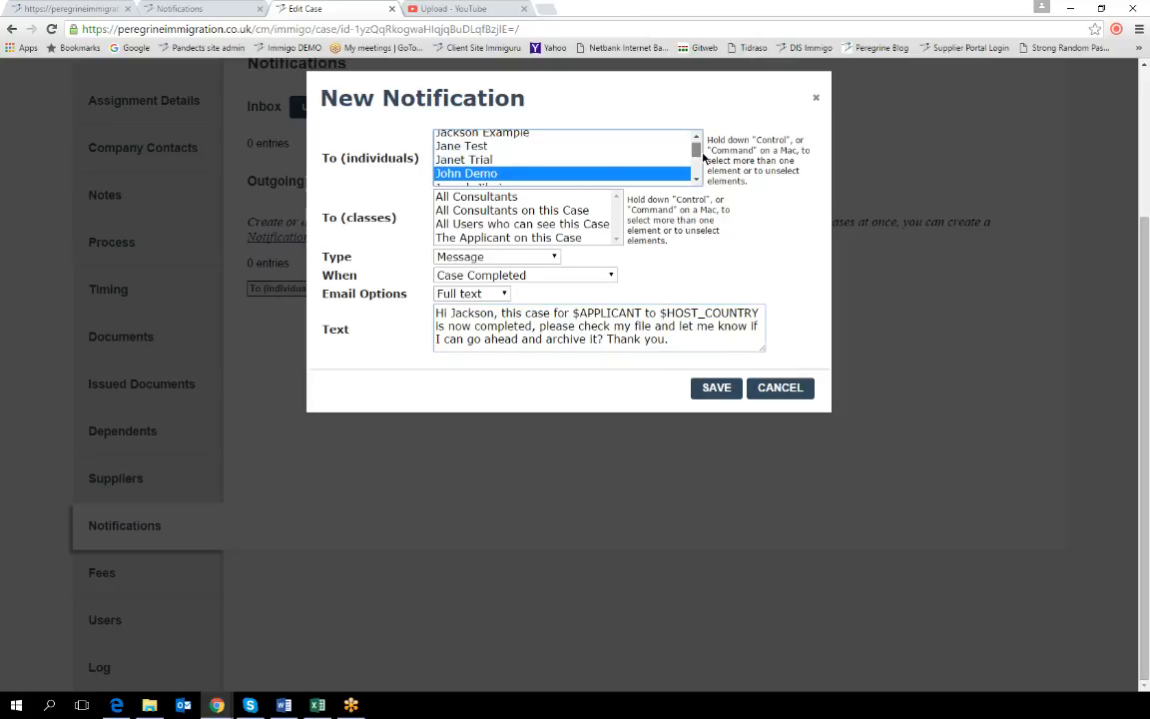
left_click(494, 147)
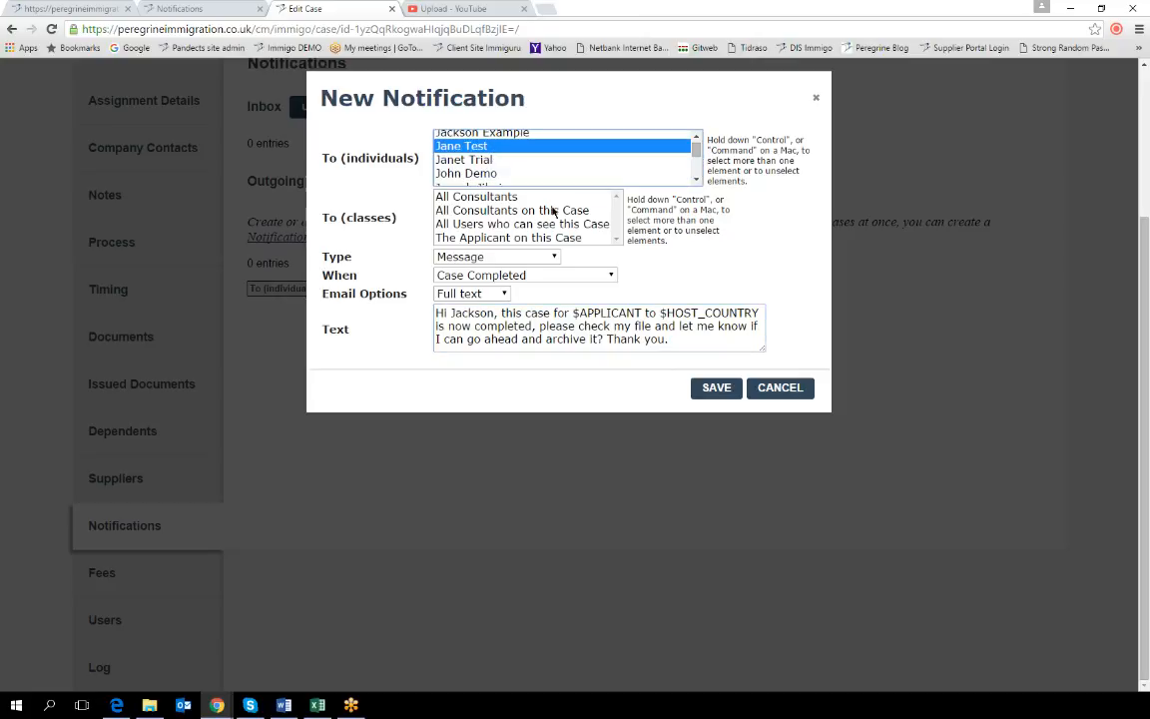
left_click(716, 389)
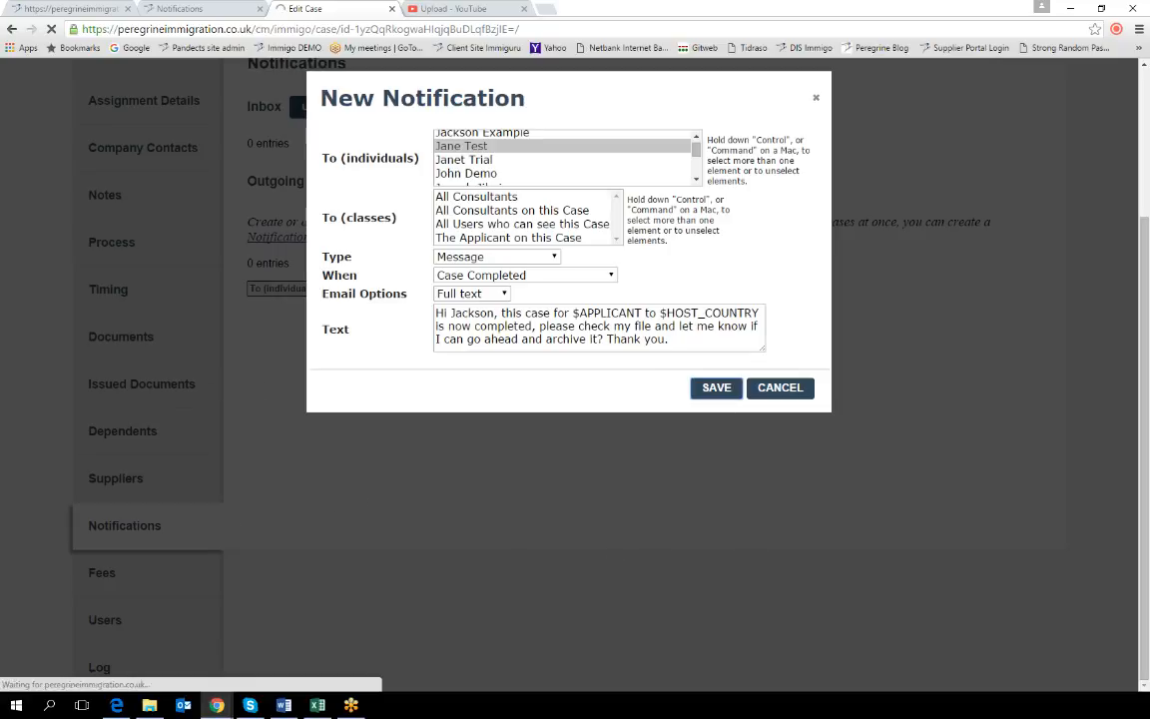
key("alt+Tab")
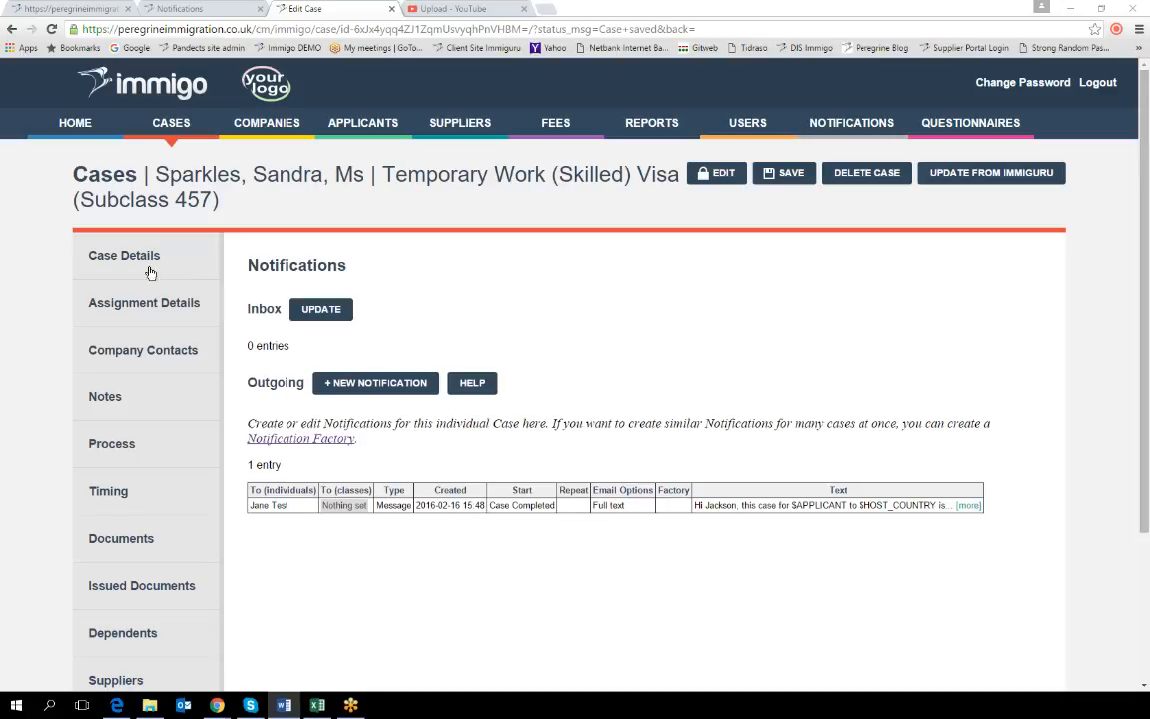
View the case details, and start a new notification factory of the Case Notifications type
left_click(108, 254)
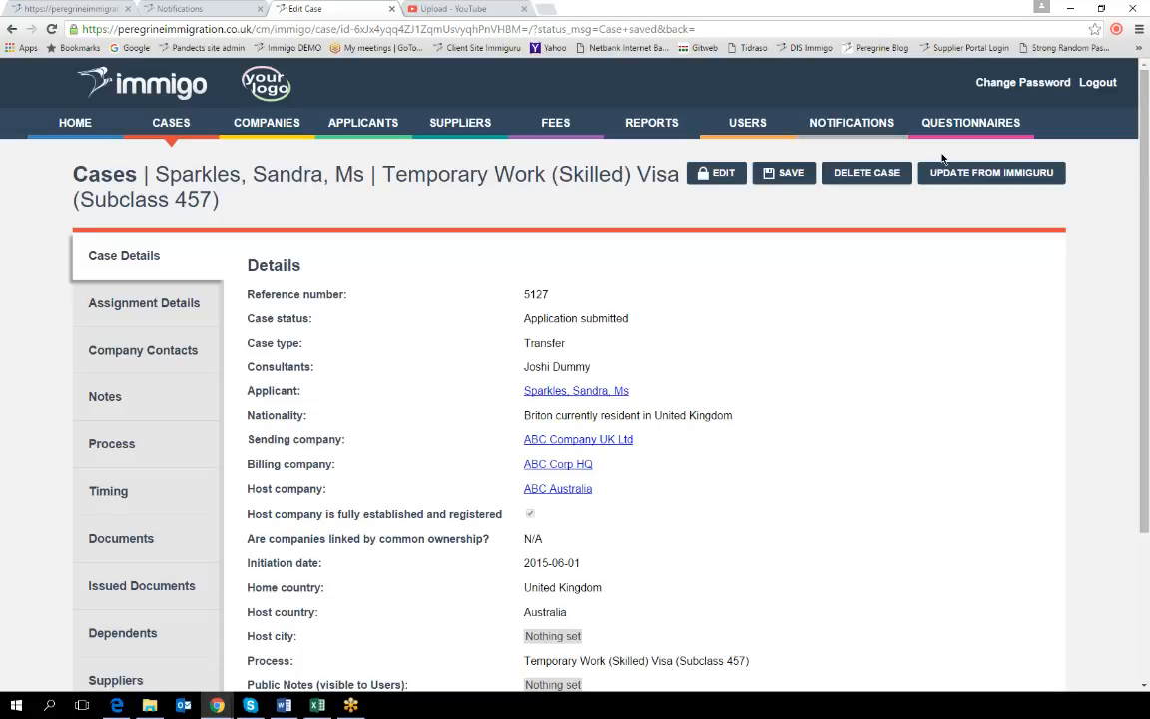
left_click(849, 124)
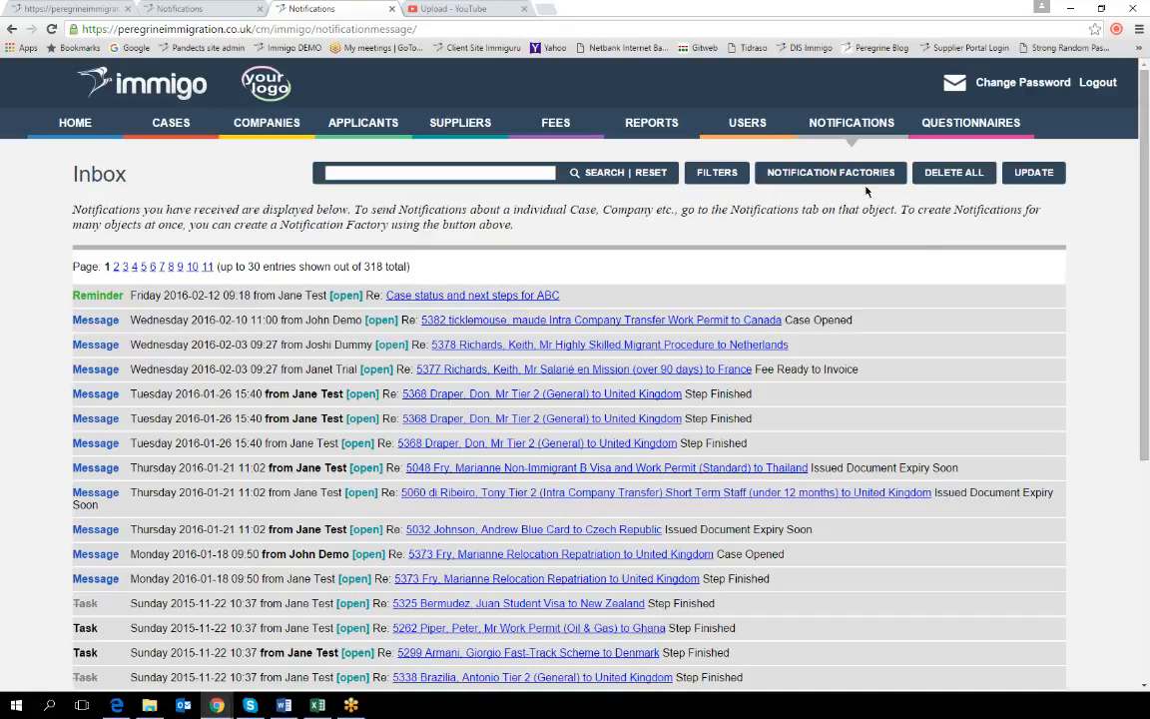
left_click(782, 176)
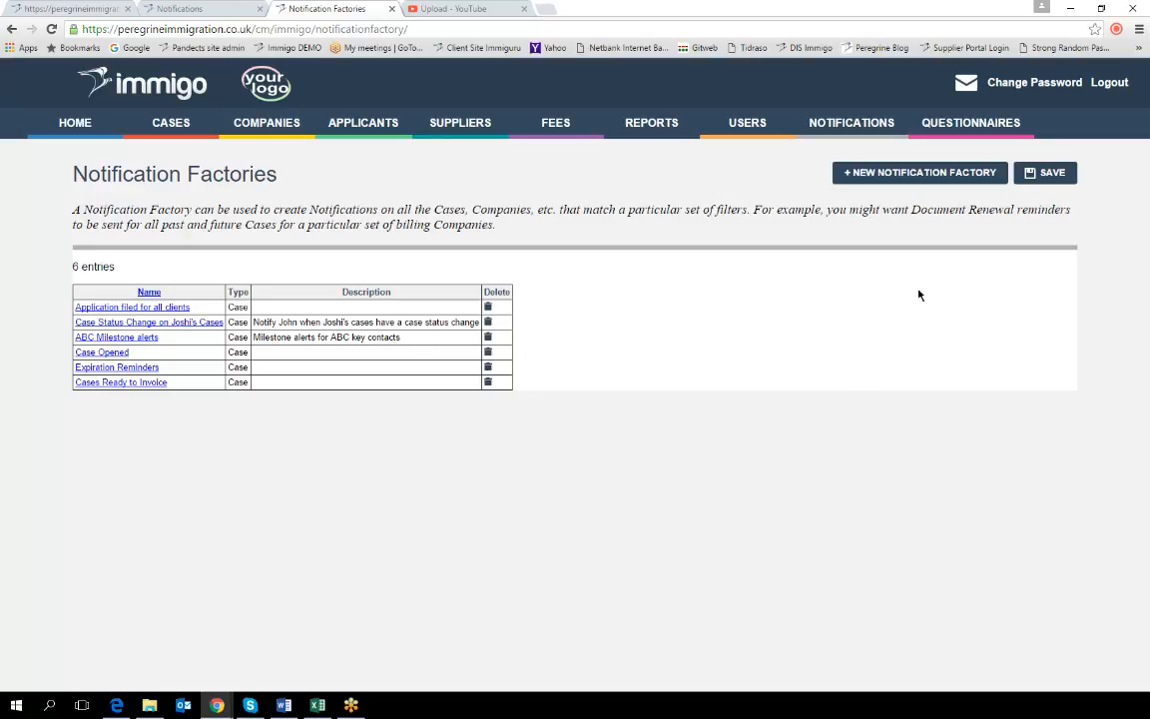
left_click(850, 176)
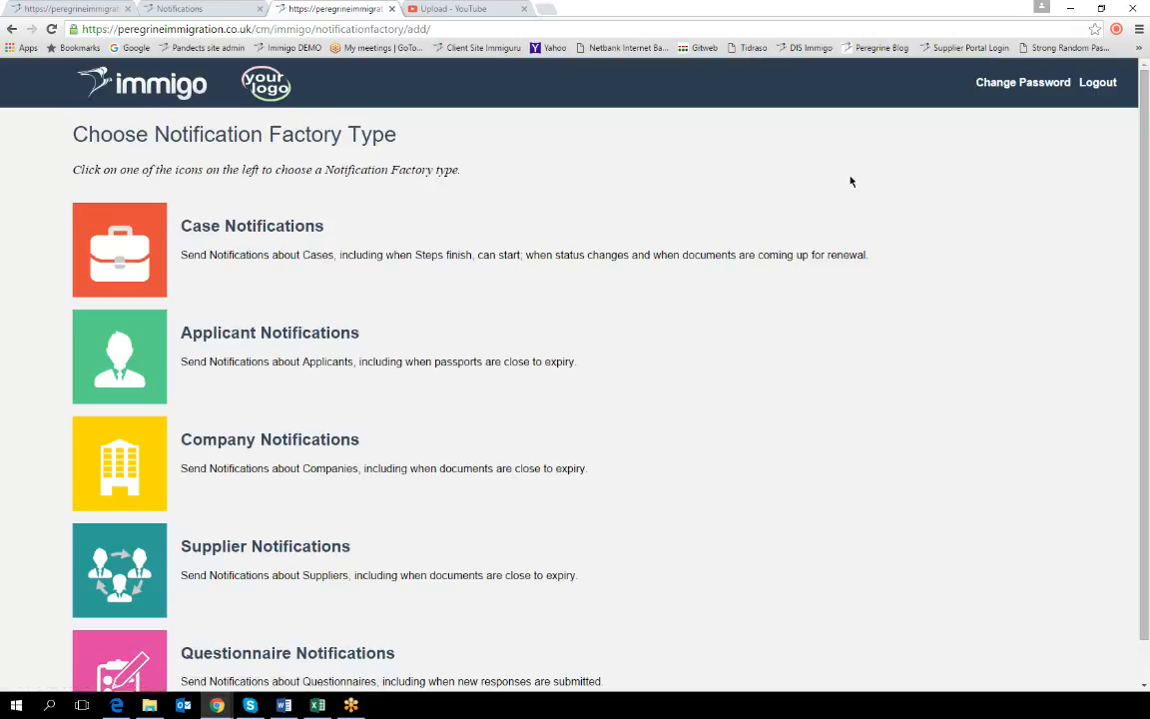
scroll(854, 229, "down", 1)
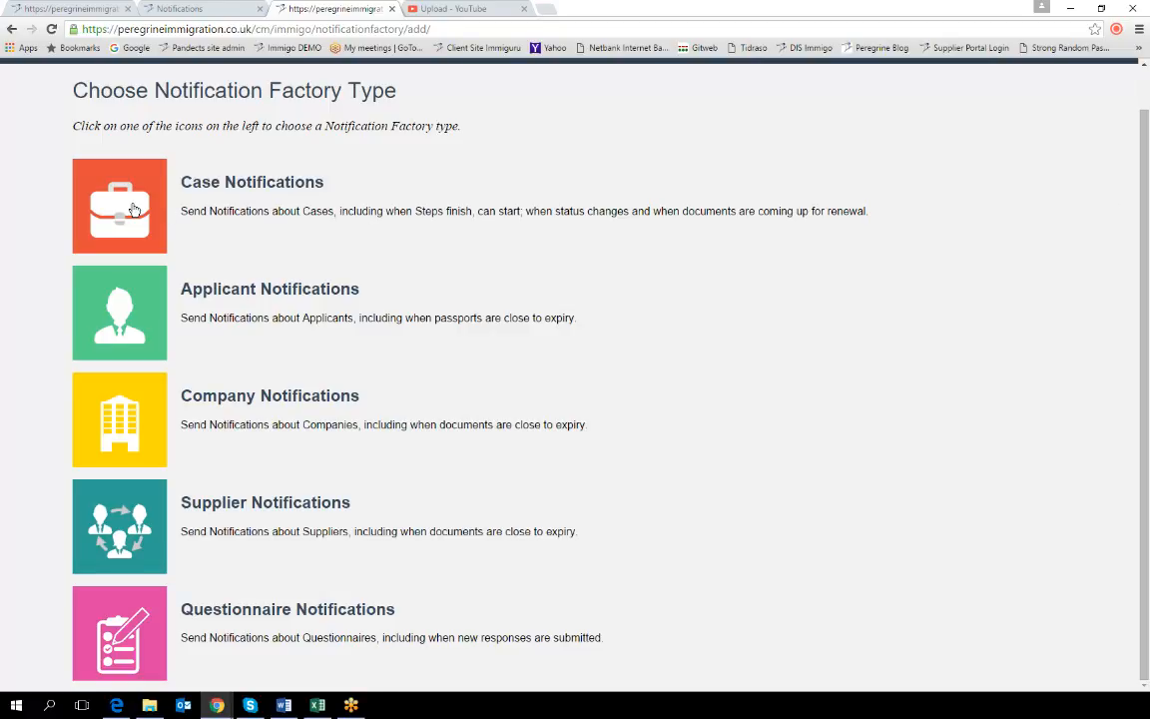
left_click(134, 205)
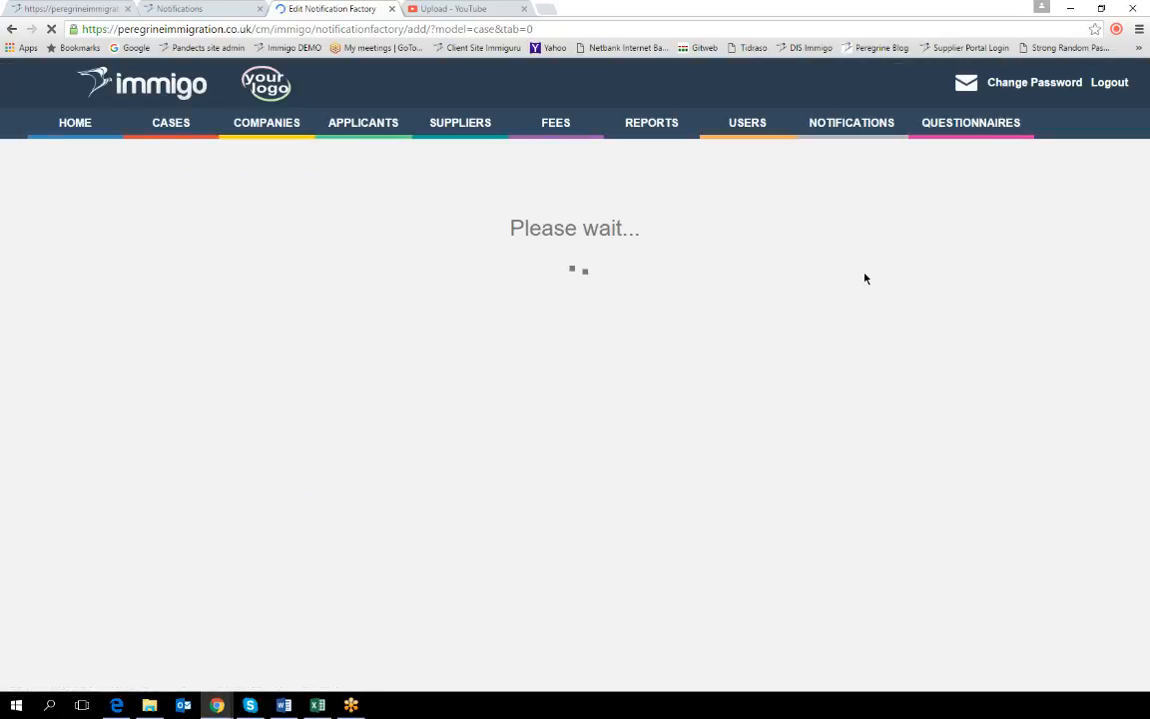
Name the new notification factory "ABC cases"
left_click(473, 265)
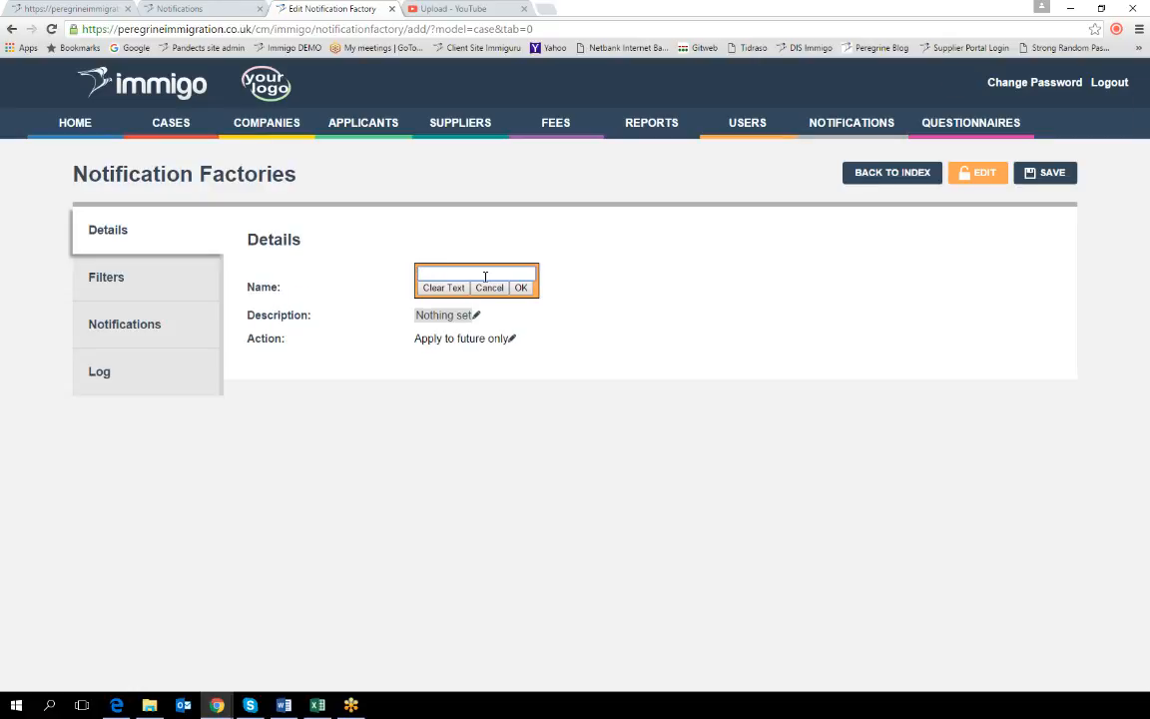
type("ABC cases")
left_click(520, 288)
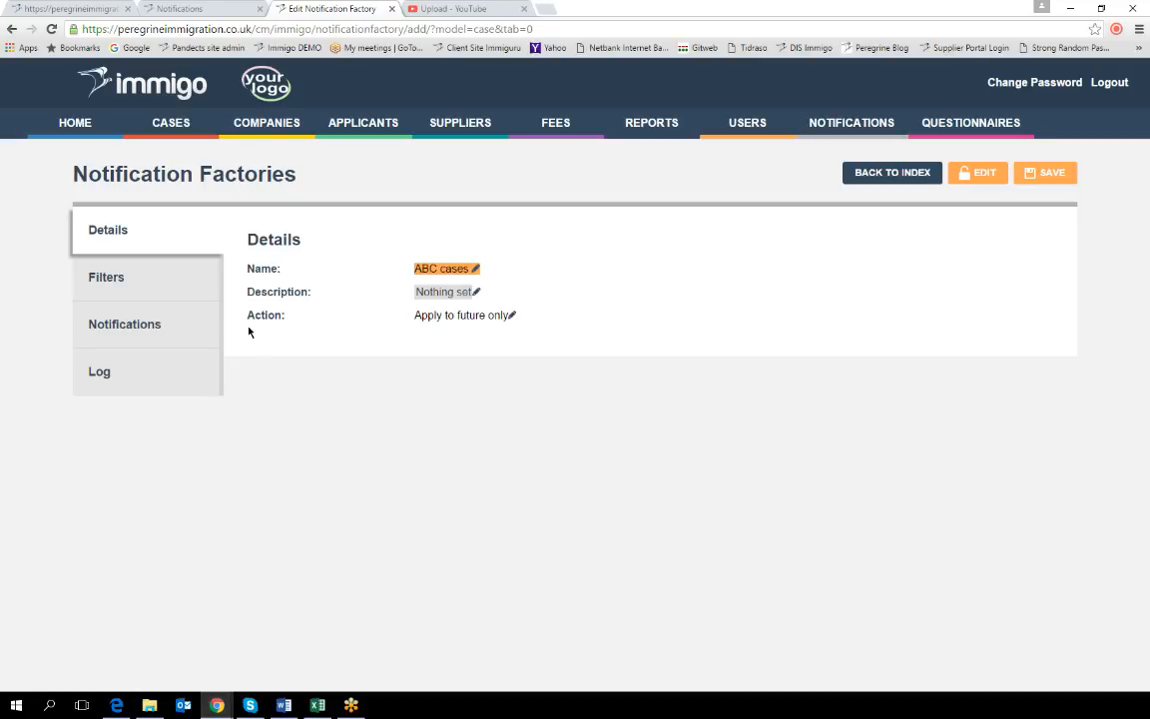
Set the factory's action to Apply to existing and future, and save the notification factory
left_click(512, 316)
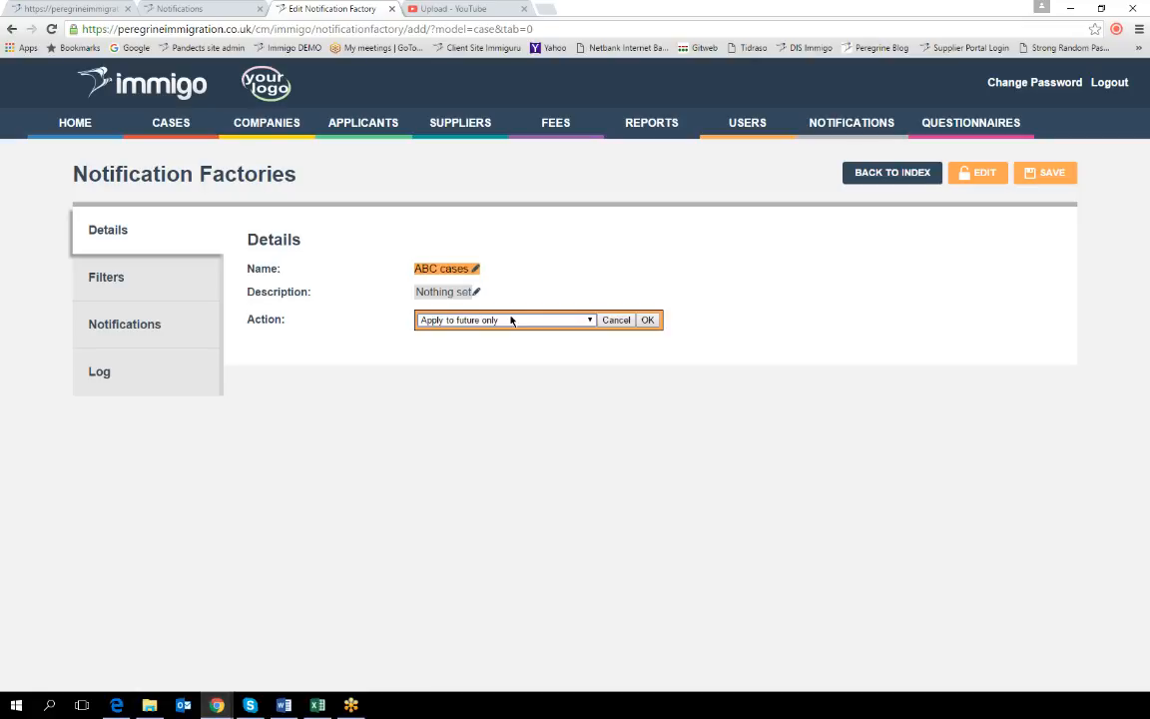
left_click(591, 321)
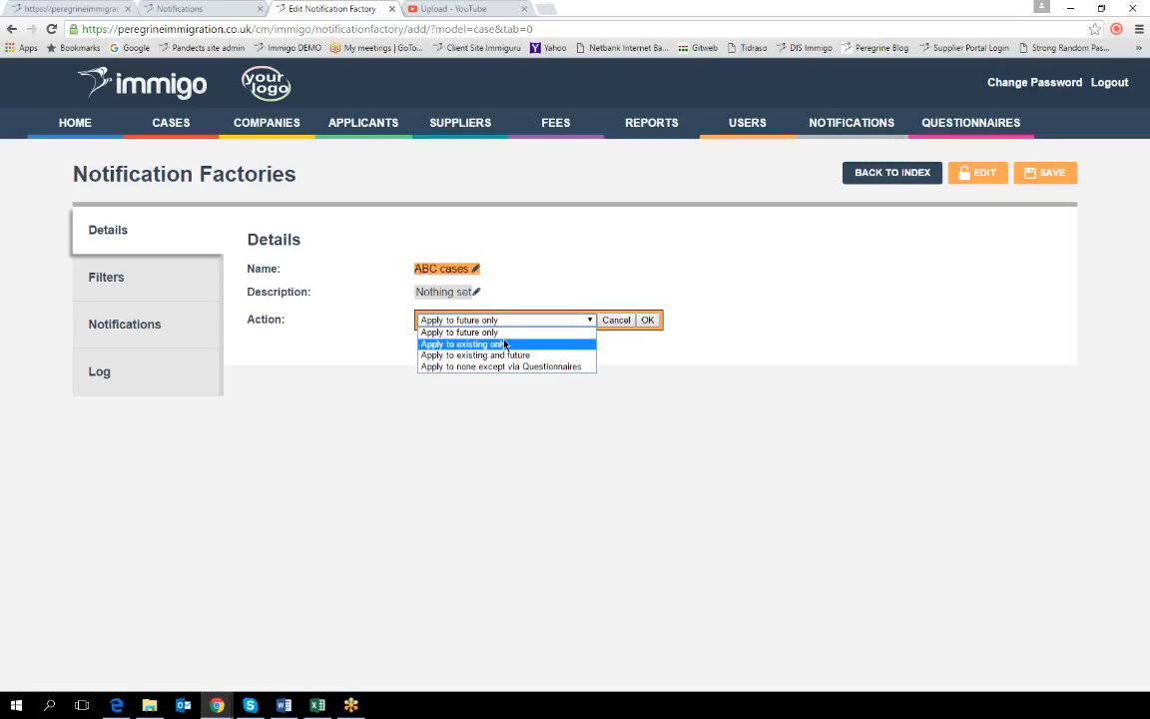
key("Up")
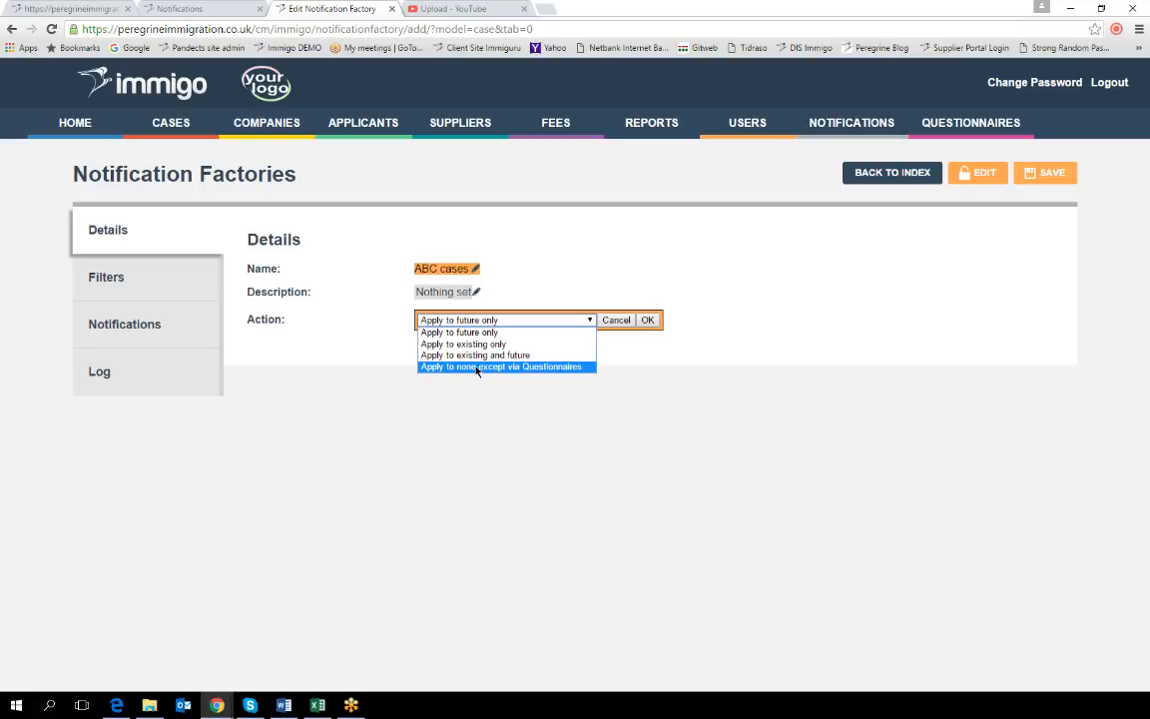
left_click(425, 356)
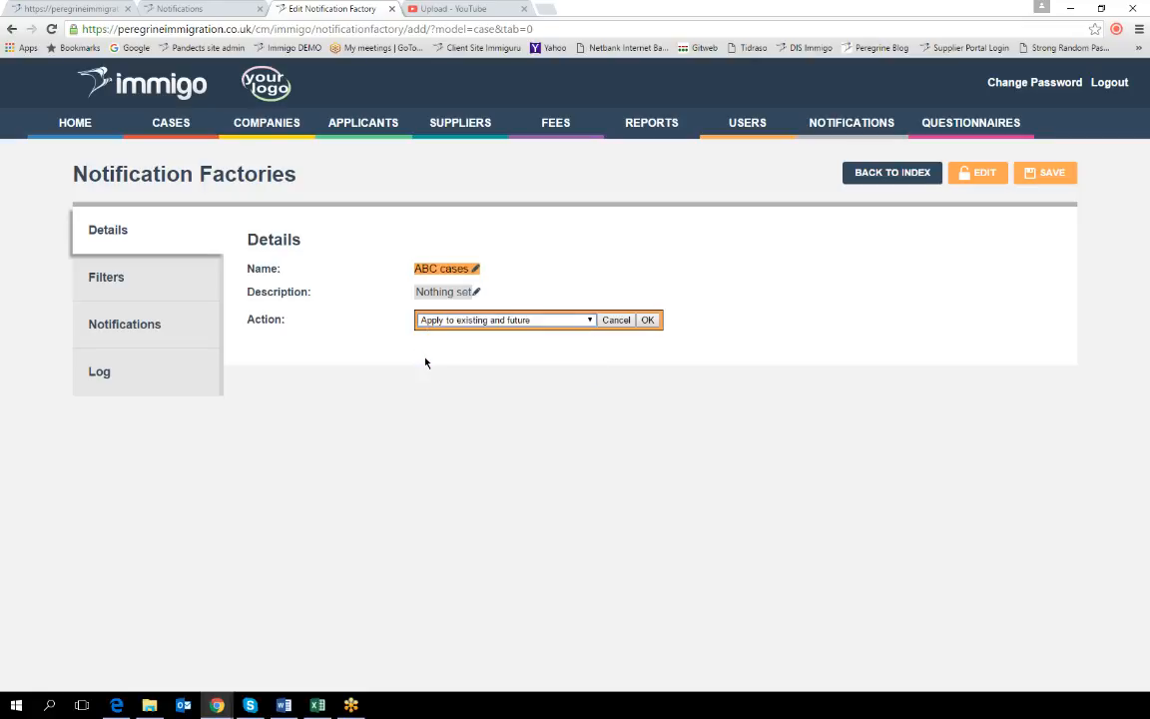
left_click(649, 320)
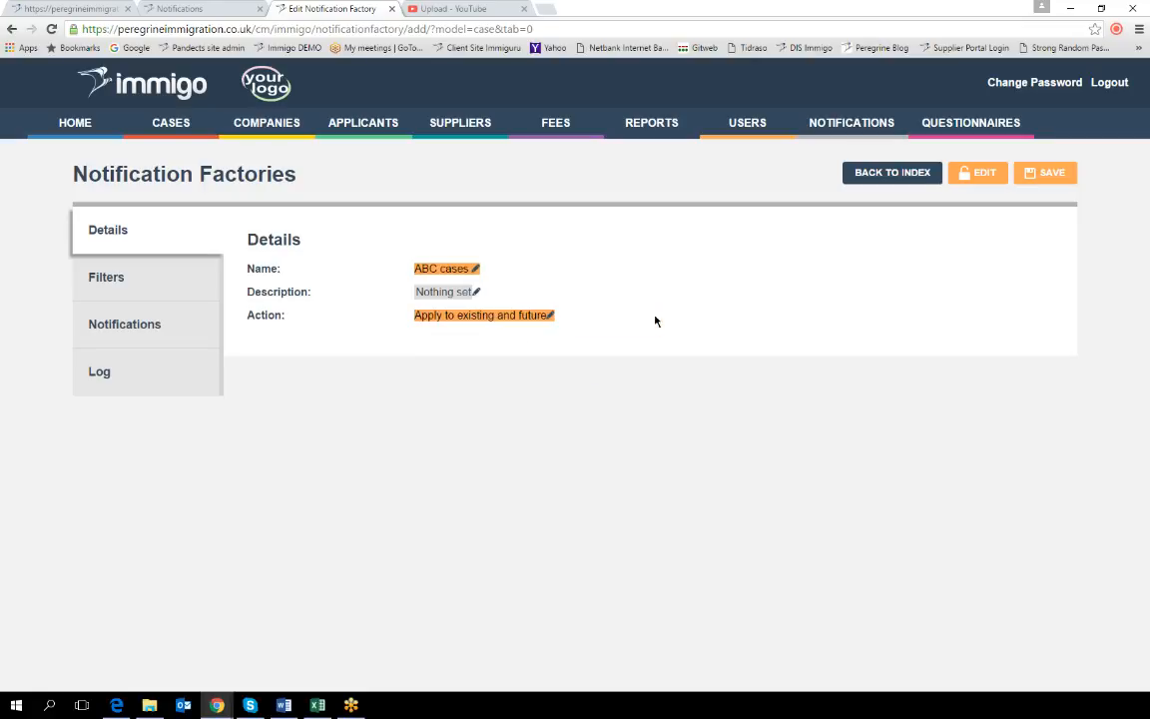
left_click(1061, 174)
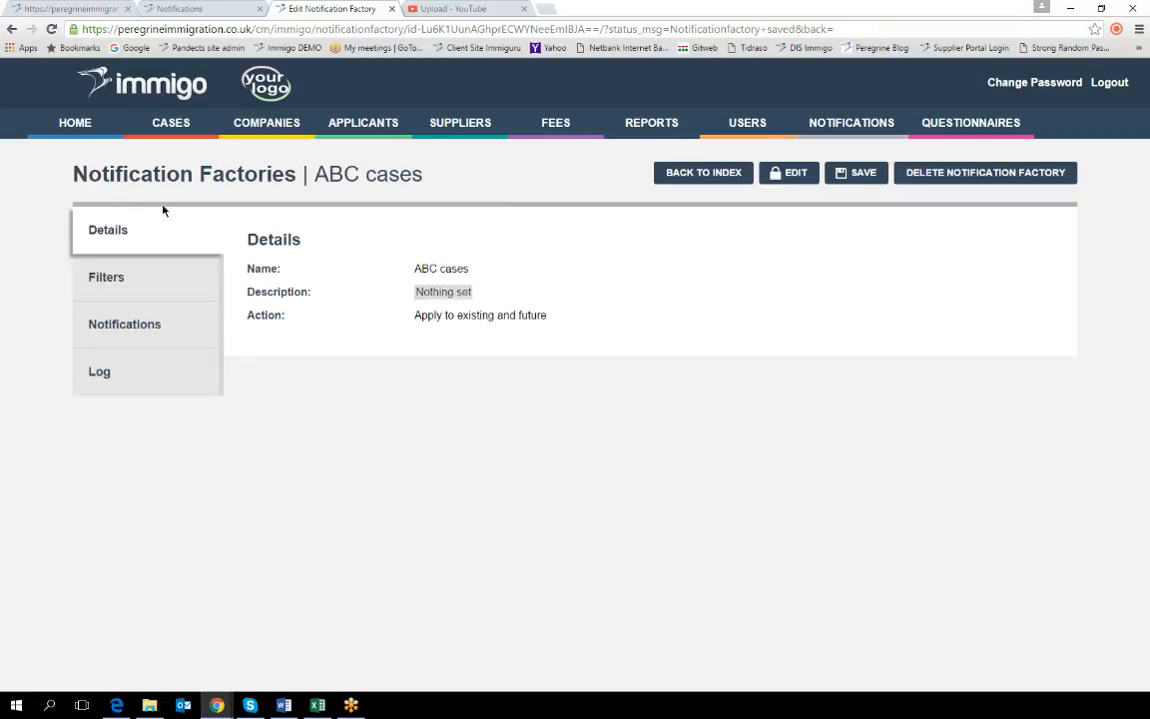
In the ABC cases factory's company filters, select the sending companies from ABC Australia through ABC Thailand
left_click(120, 275)
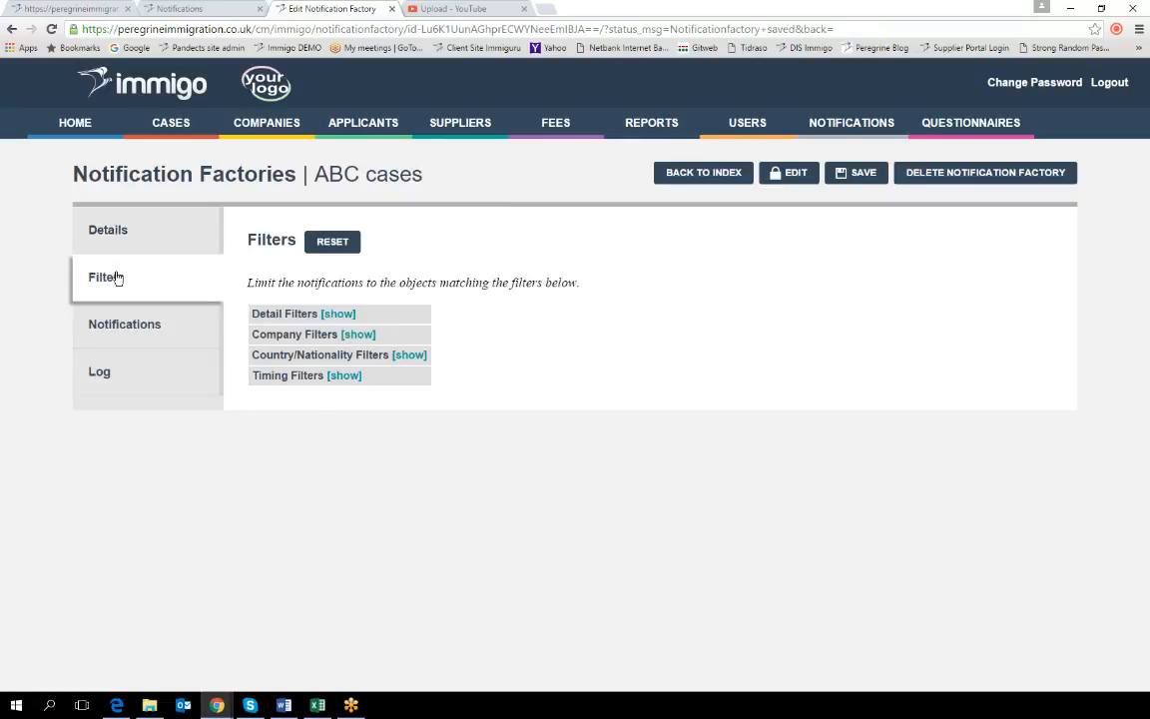
left_click(338, 314)
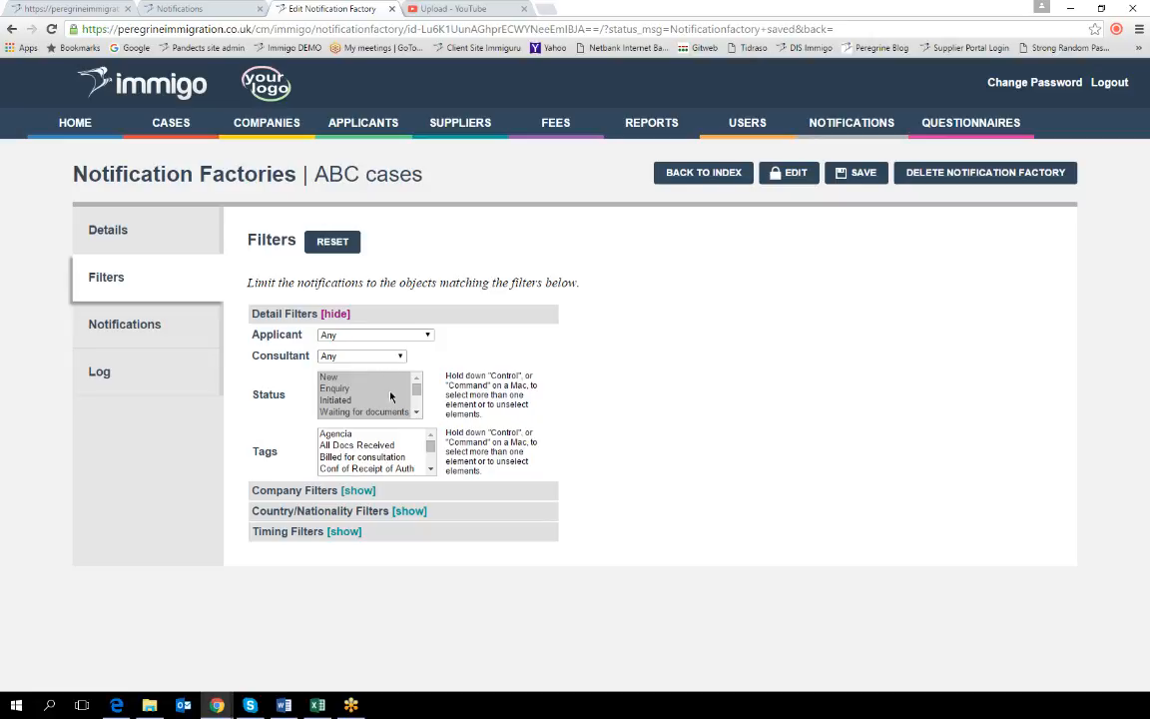
scroll(391, 400, "down", 3)
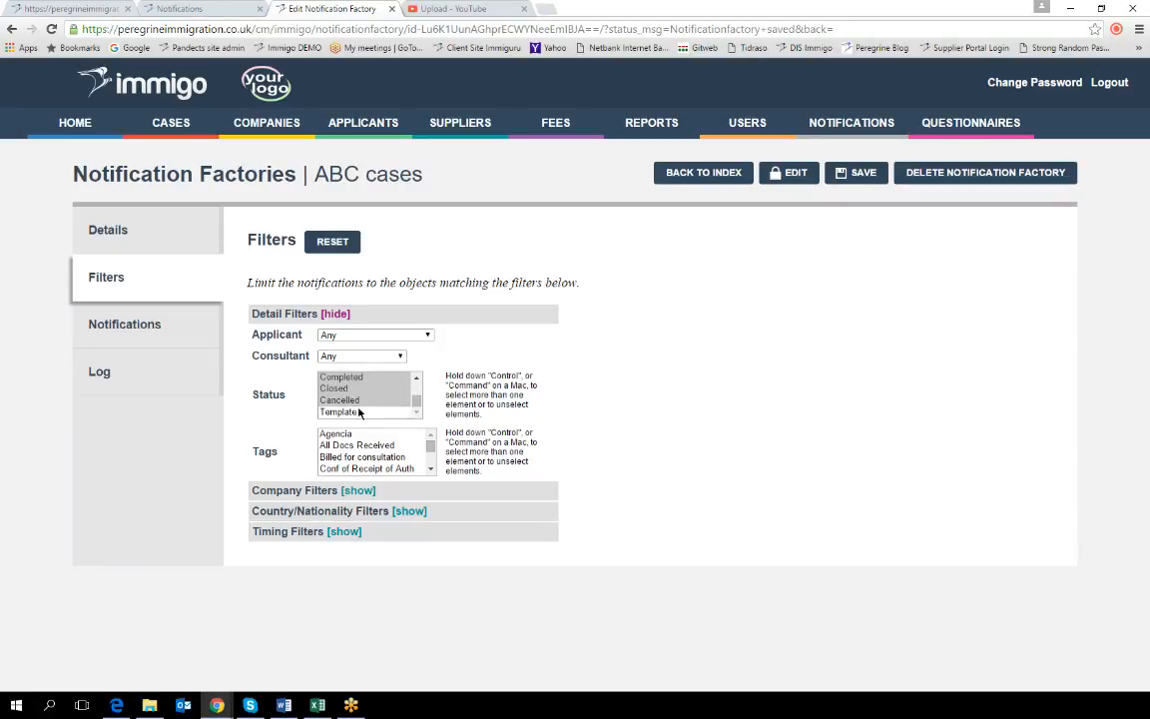
left_click(357, 490)
scroll(578, 405, "down", 3)
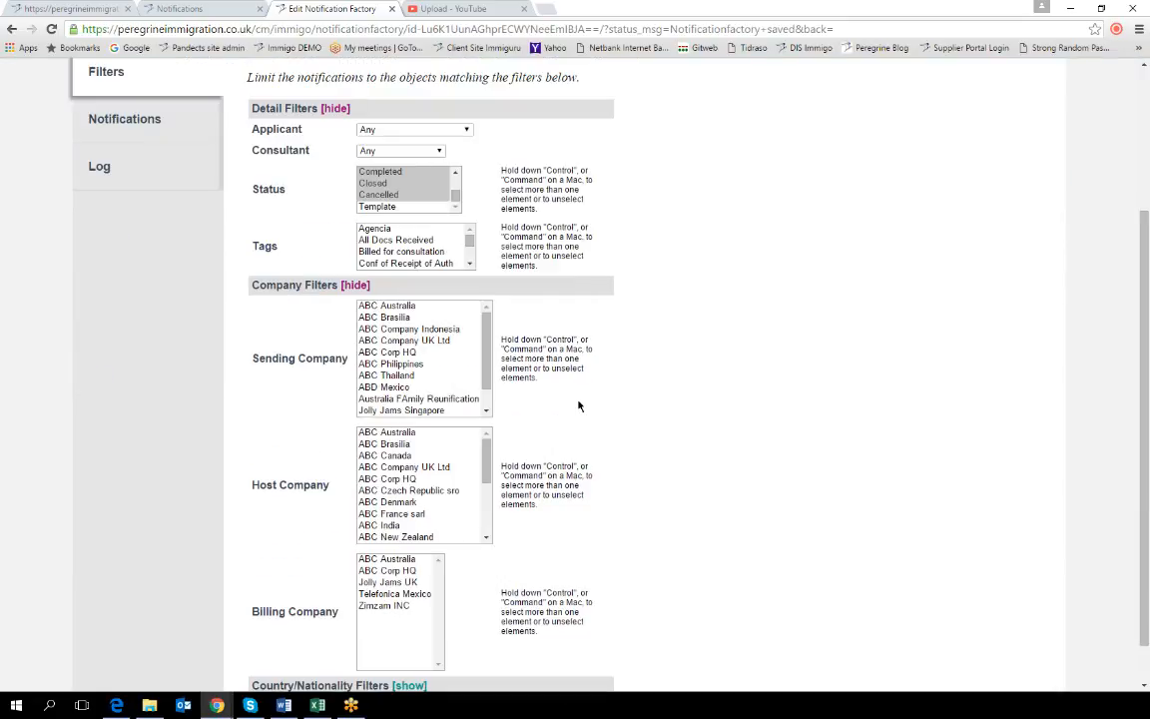
left_click(395, 306)
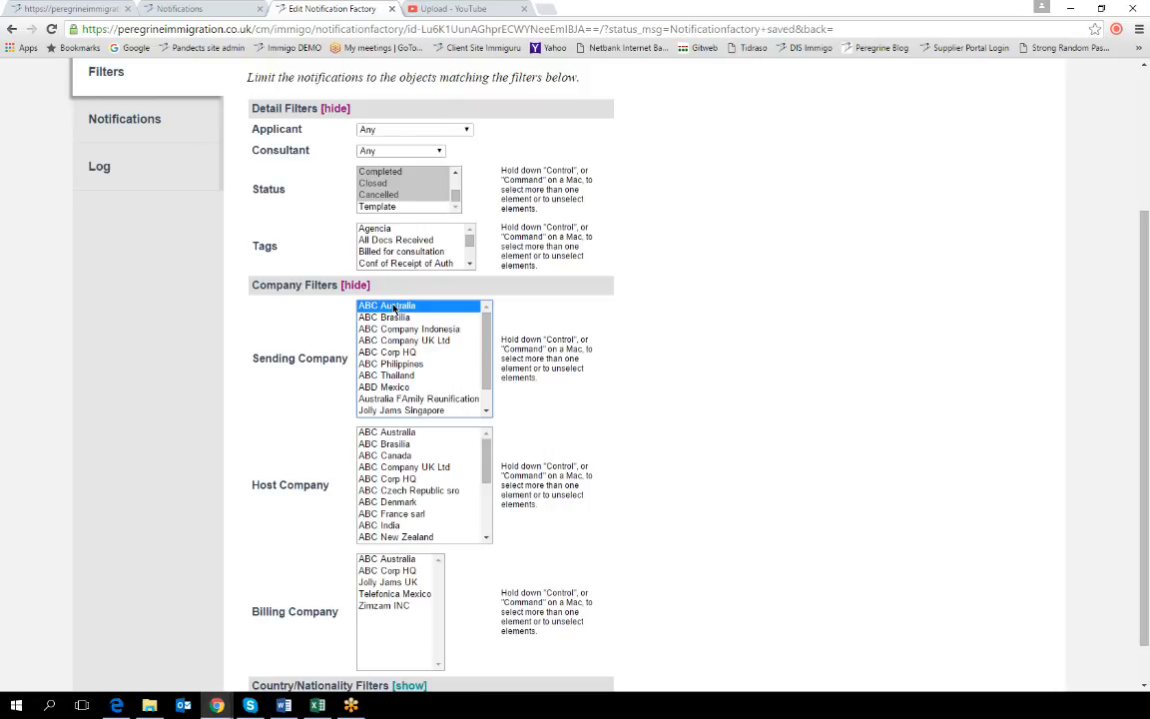
key("shift+Down")
key("shift+Down")
key("shift+Down")
key("shift+Down")
key("shift+Down")
key("shift+Down")
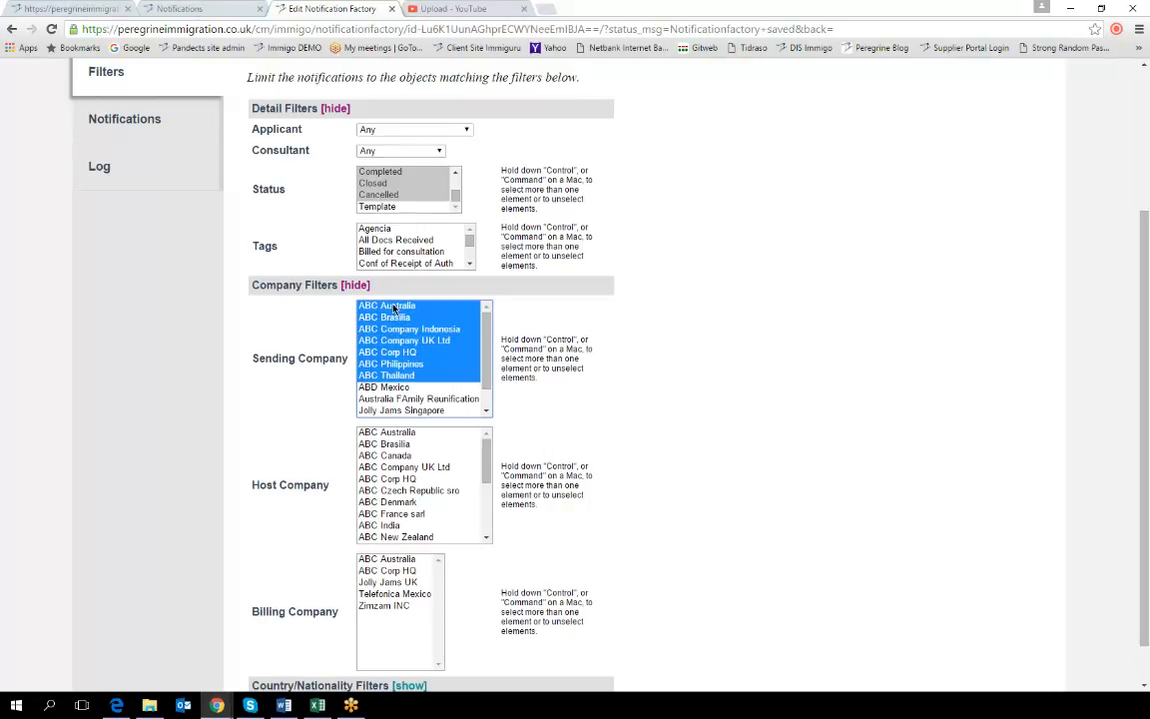
Select all host companies from ABC Australia through ABC Thailand in the factory's company filters
left_click(378, 434)
key("shift+Down")
key("shift+Down")
key("shift+Down")
key("shift+Down")
key("shift+Down")
key("shift+Down")
key("shift+Down")
key("shift+Down")
key("shift+Down")
key("shift+Down")
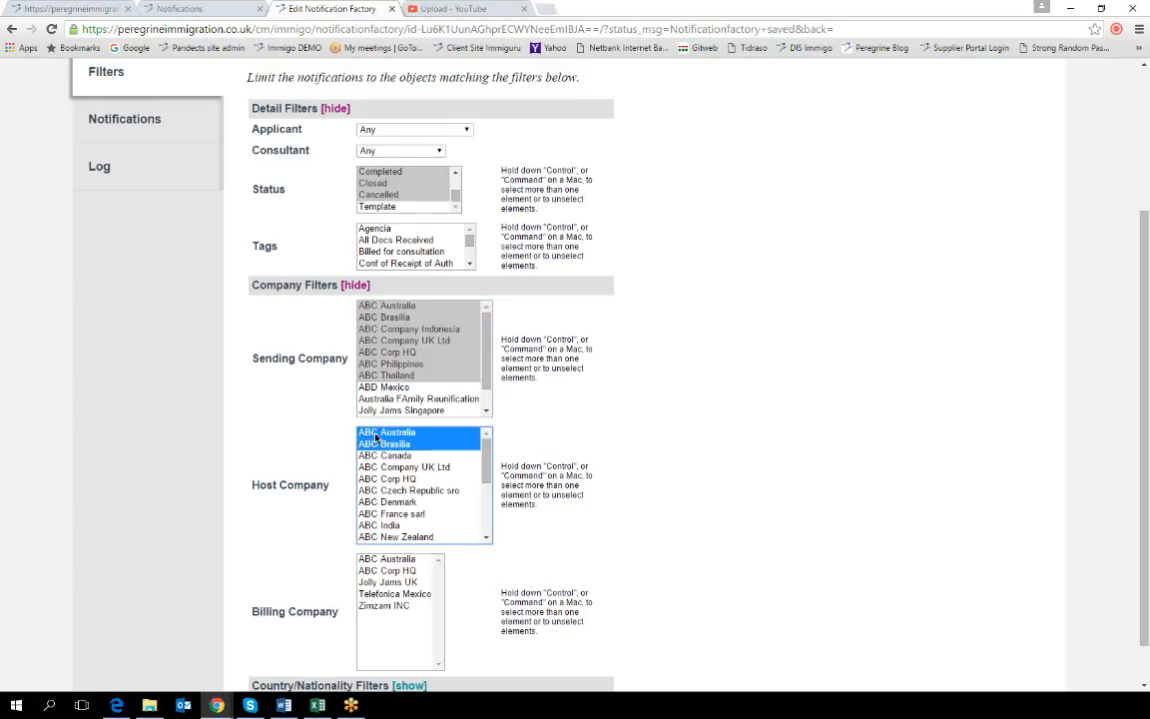
key("shift+Down")
key("shift+Down")
key("shift+Down")
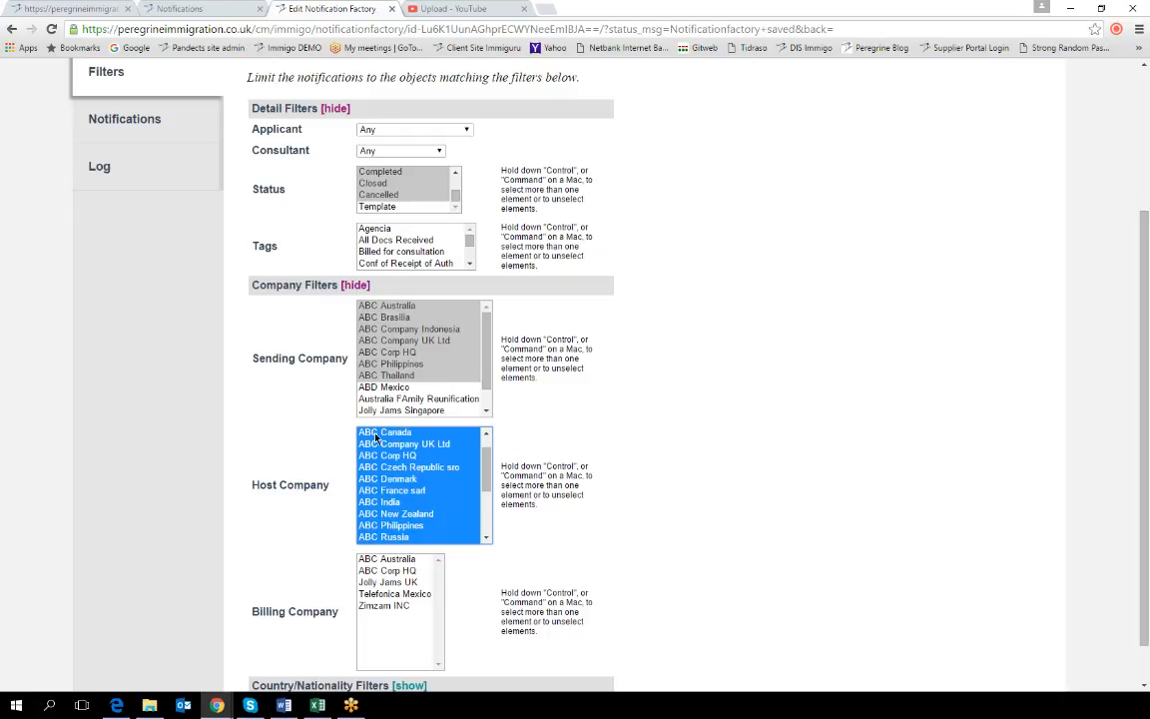
key("shift+Up")
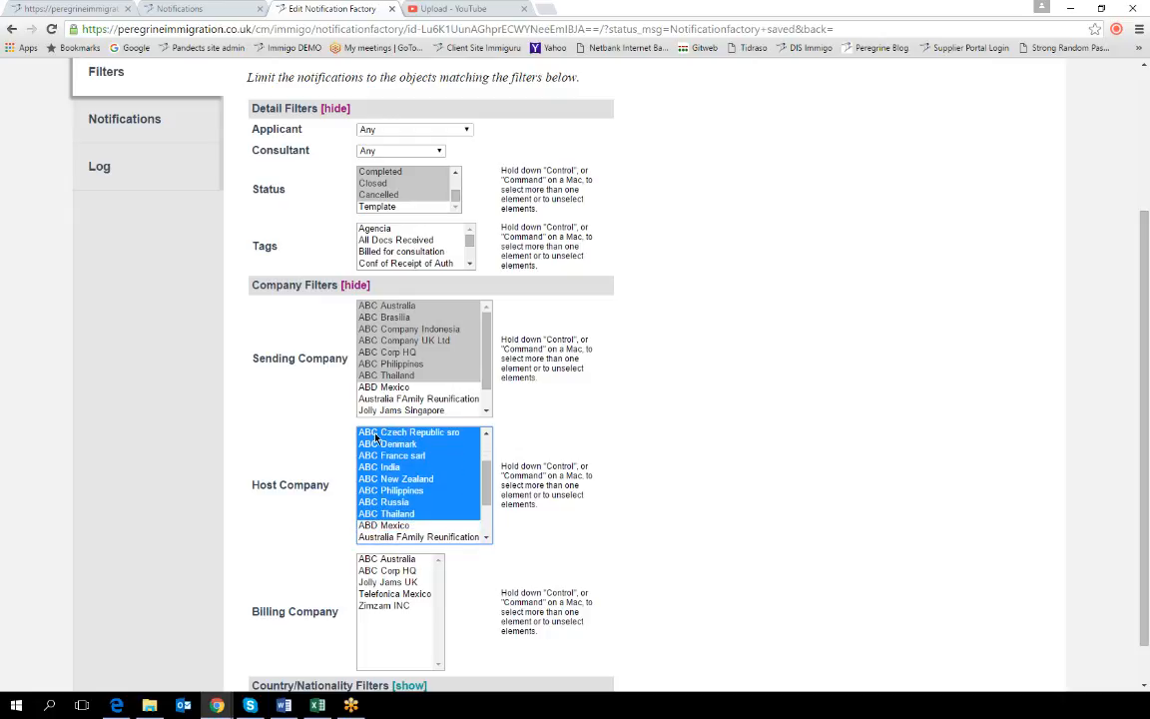
Select ABC Australia and ABC Corp HQ as the billing companies, and save the notification factory
left_click(373, 561)
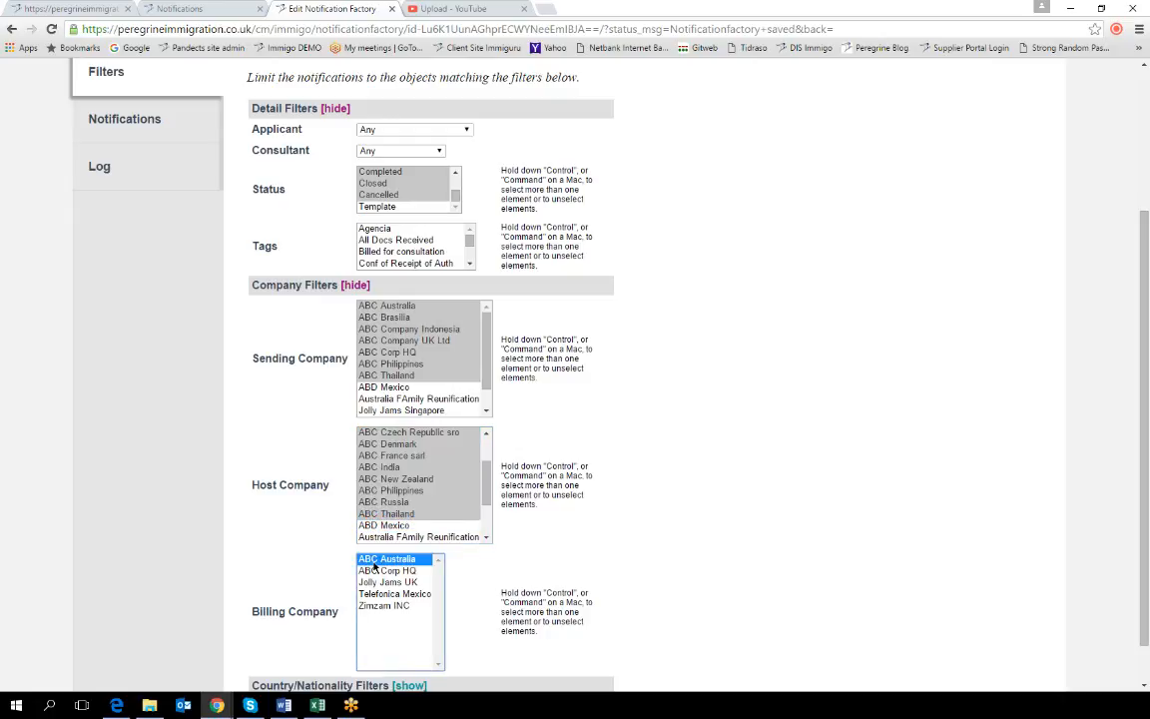
key("shift+Down")
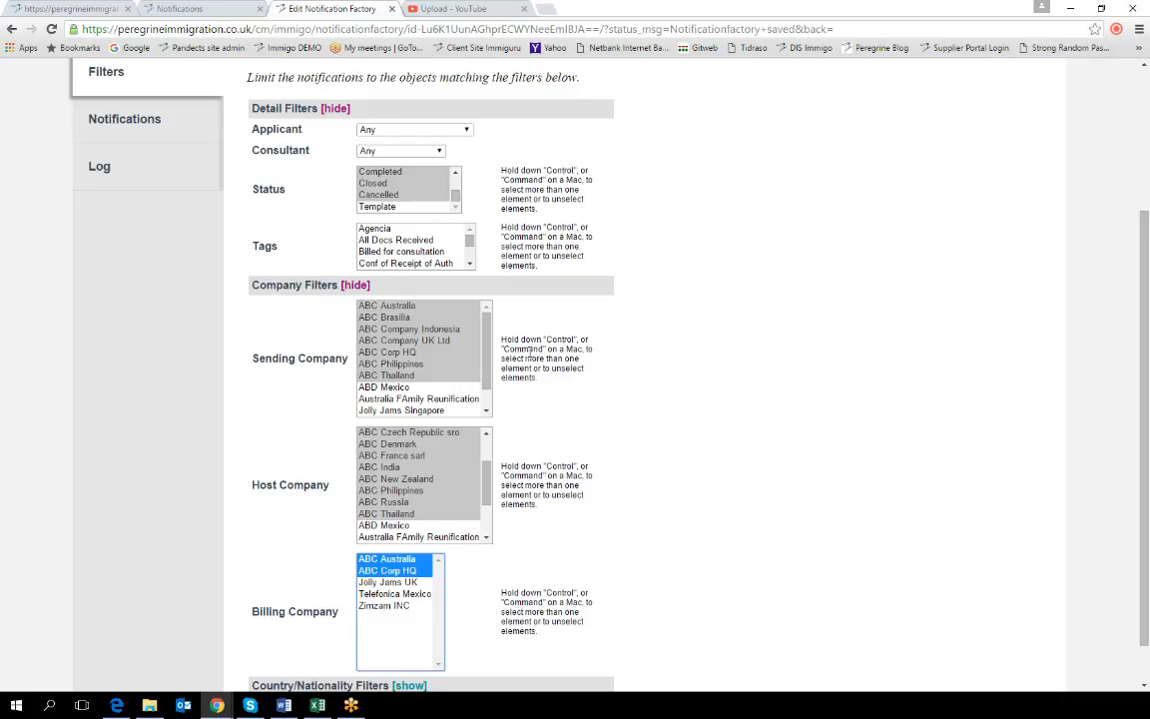
scroll(713, 418, "up", 3)
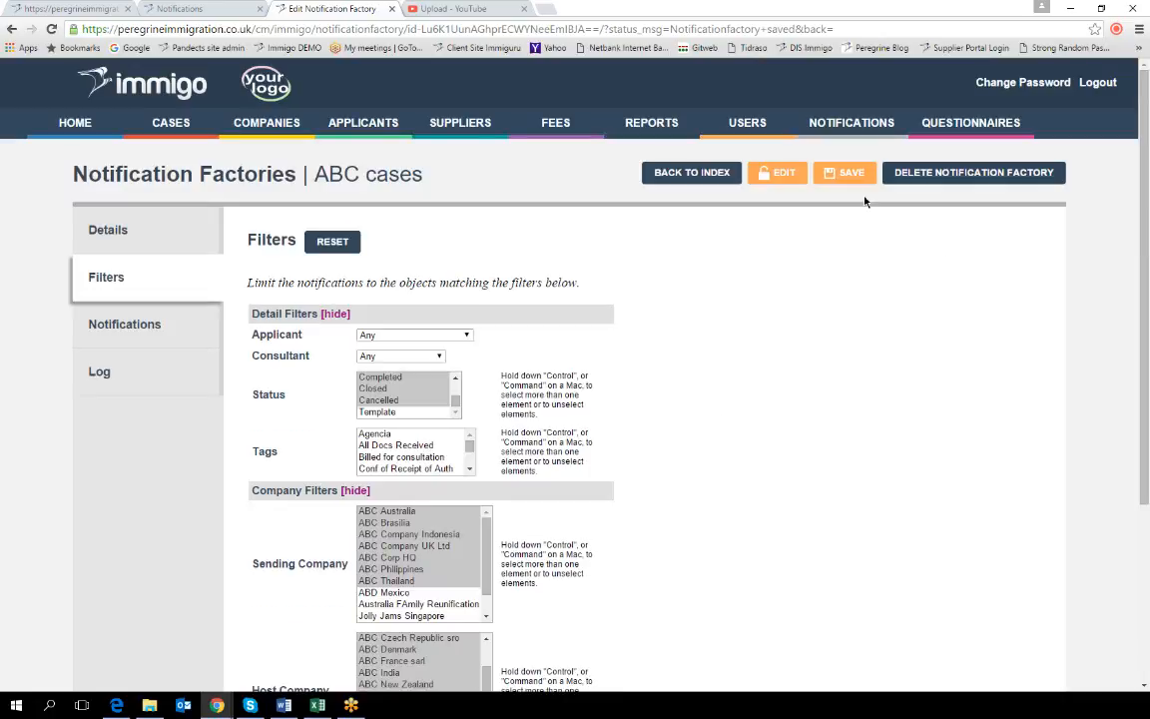
left_click(848, 173)
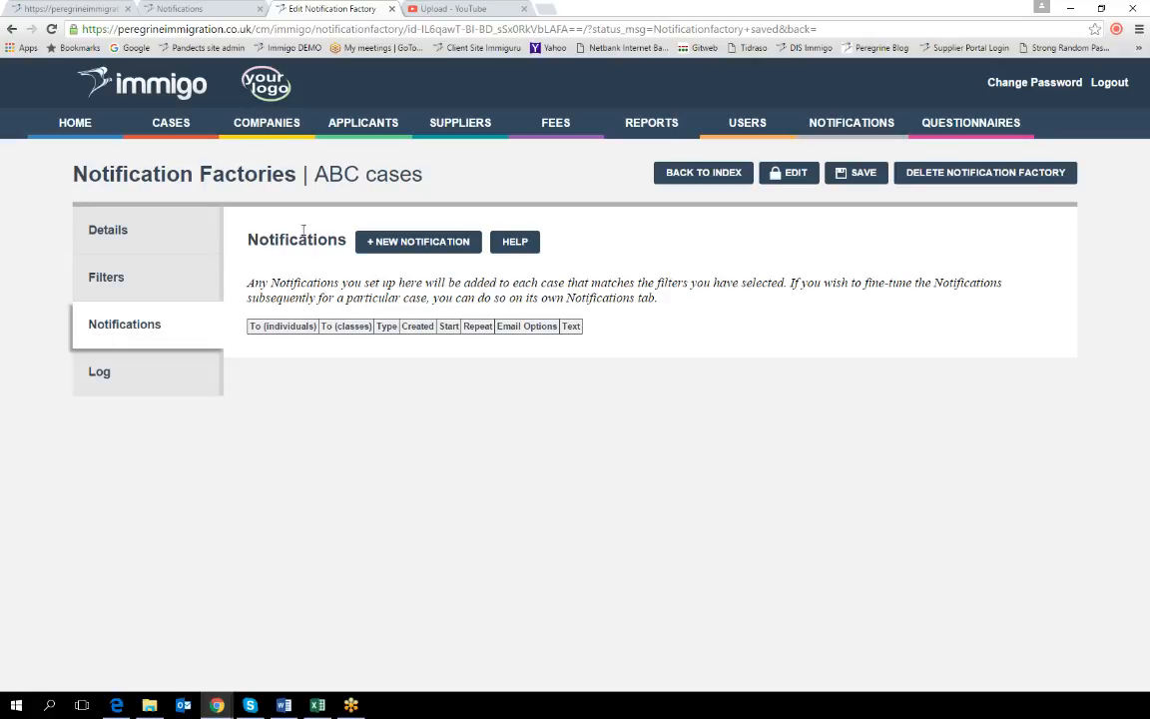
Start a new notification in the factory and set when it fires to Issued Document Expiry Soon
left_click(372, 249)
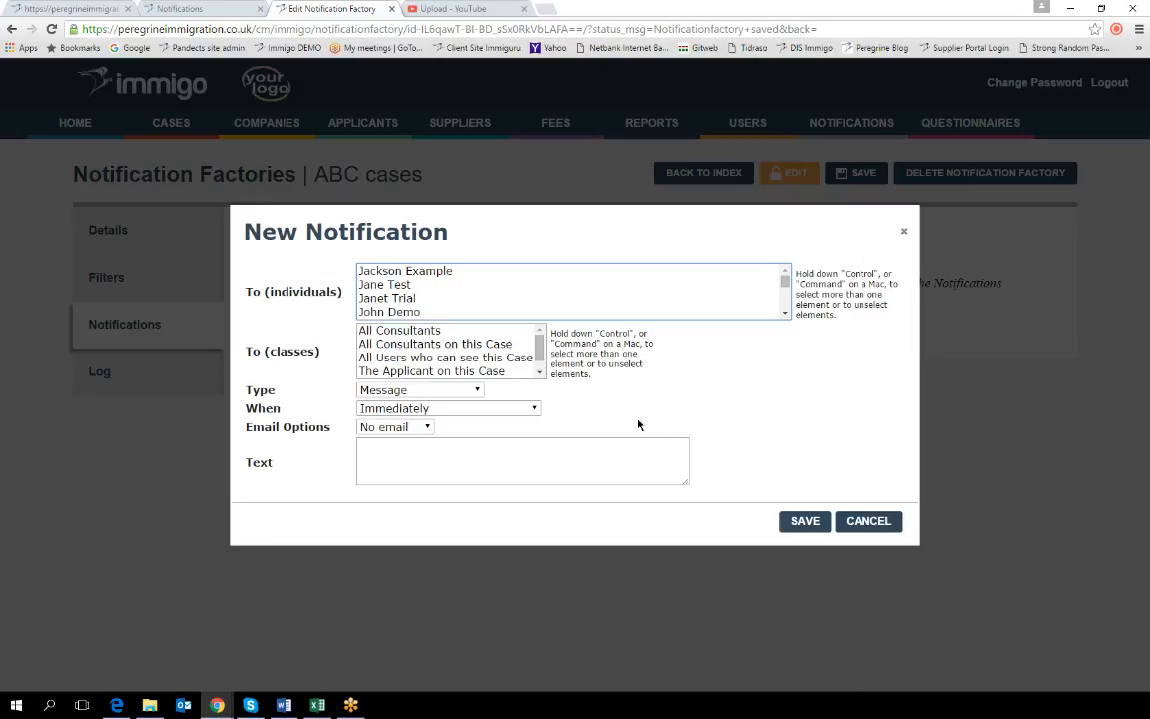
left_click(534, 410)
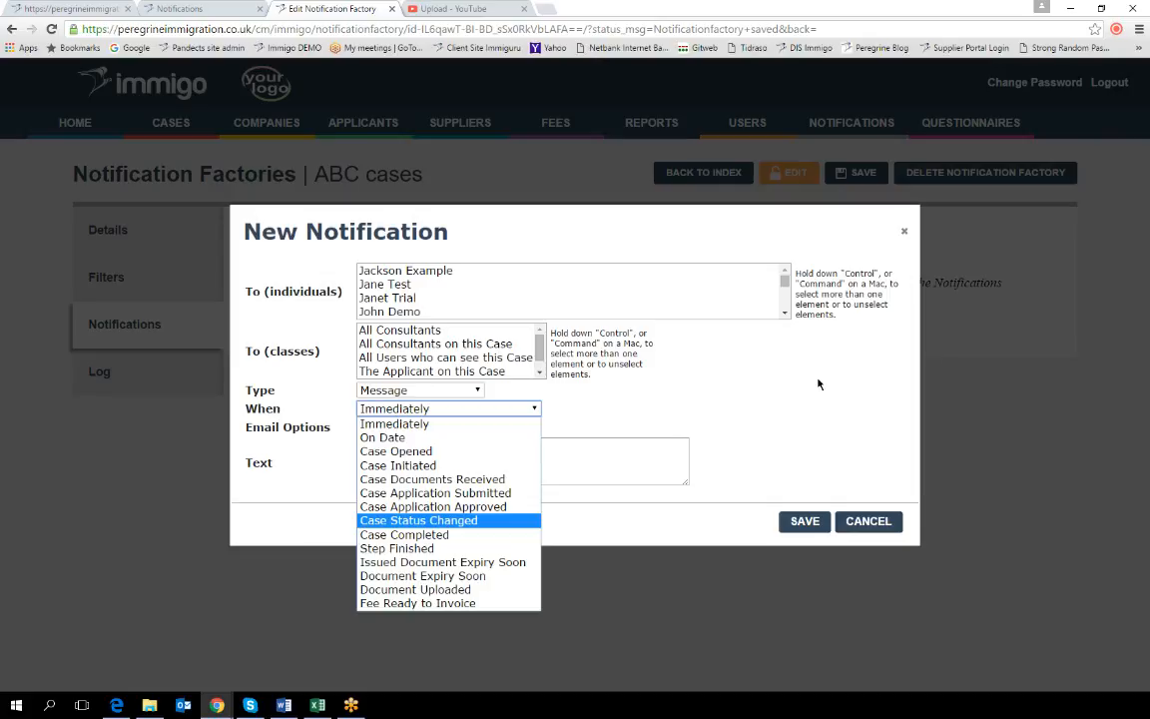
left_click(454, 564)
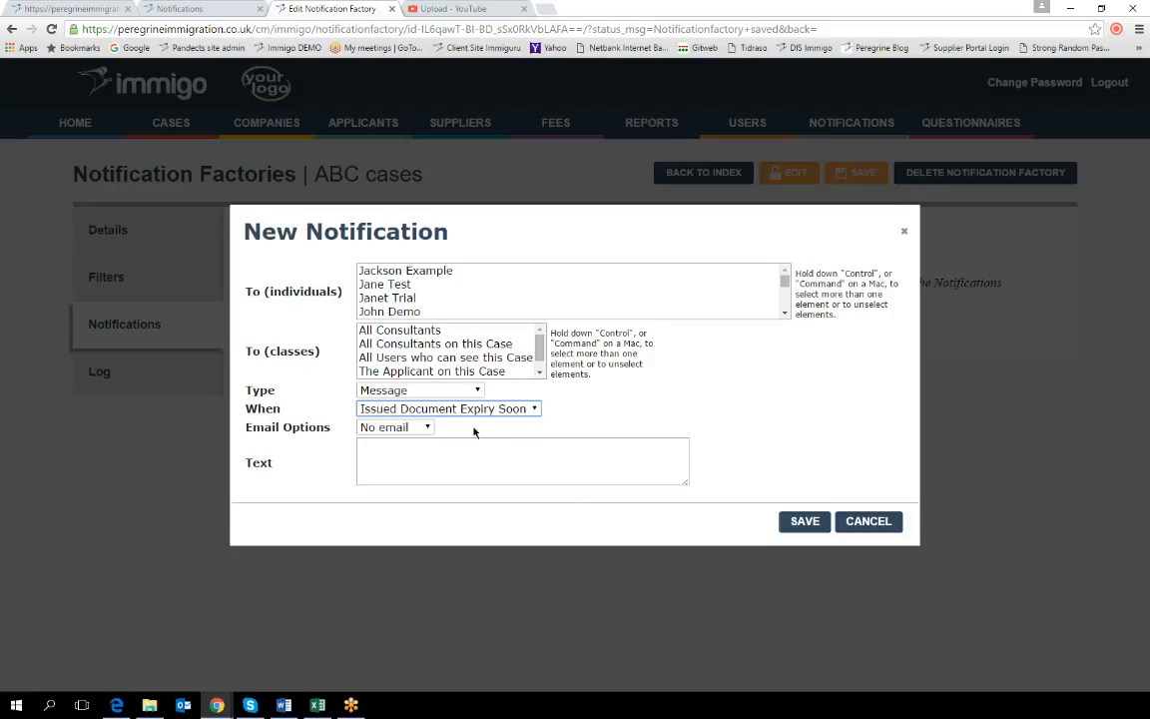
Choose an individual recipient for the notification and enter the text "Check if client approves renewal and go ahead."
left_click(385, 288)
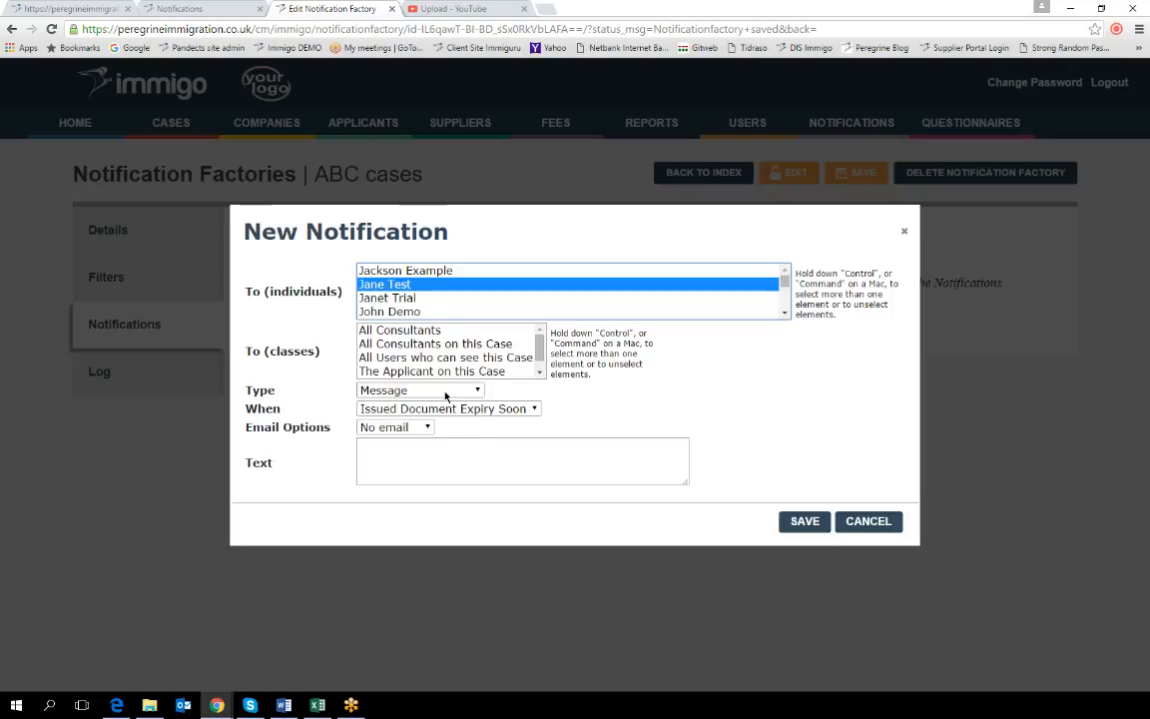
left_click(426, 429)
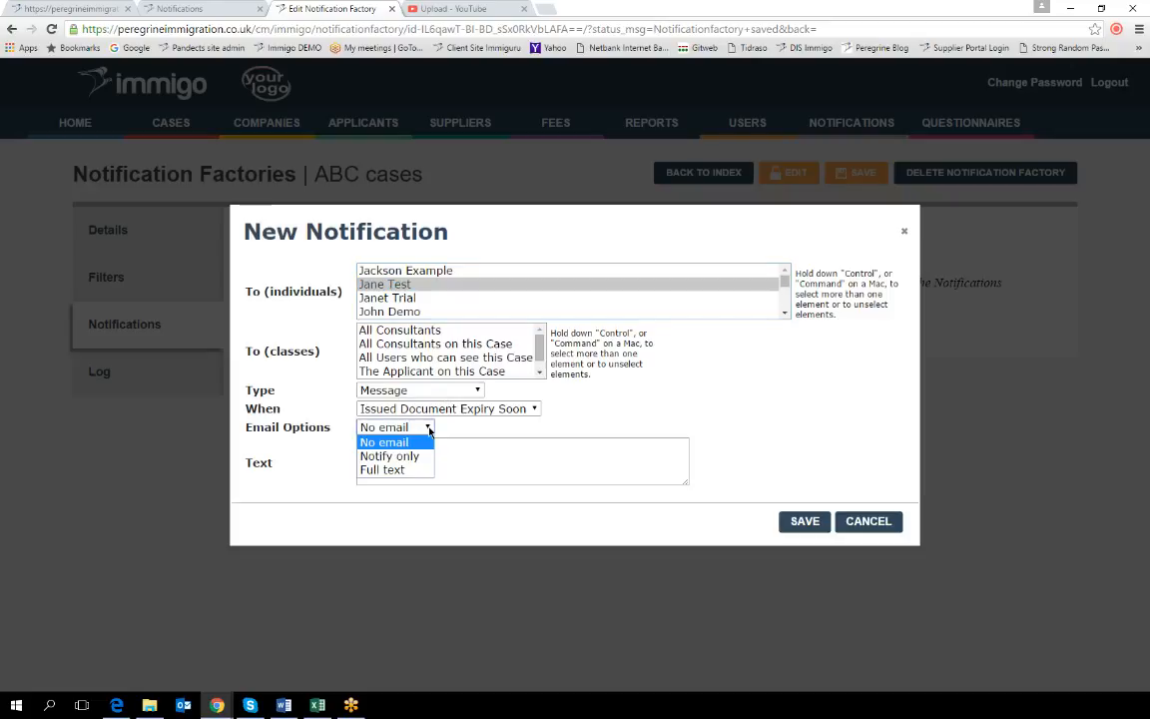
left_click(430, 429)
left_click(411, 456)
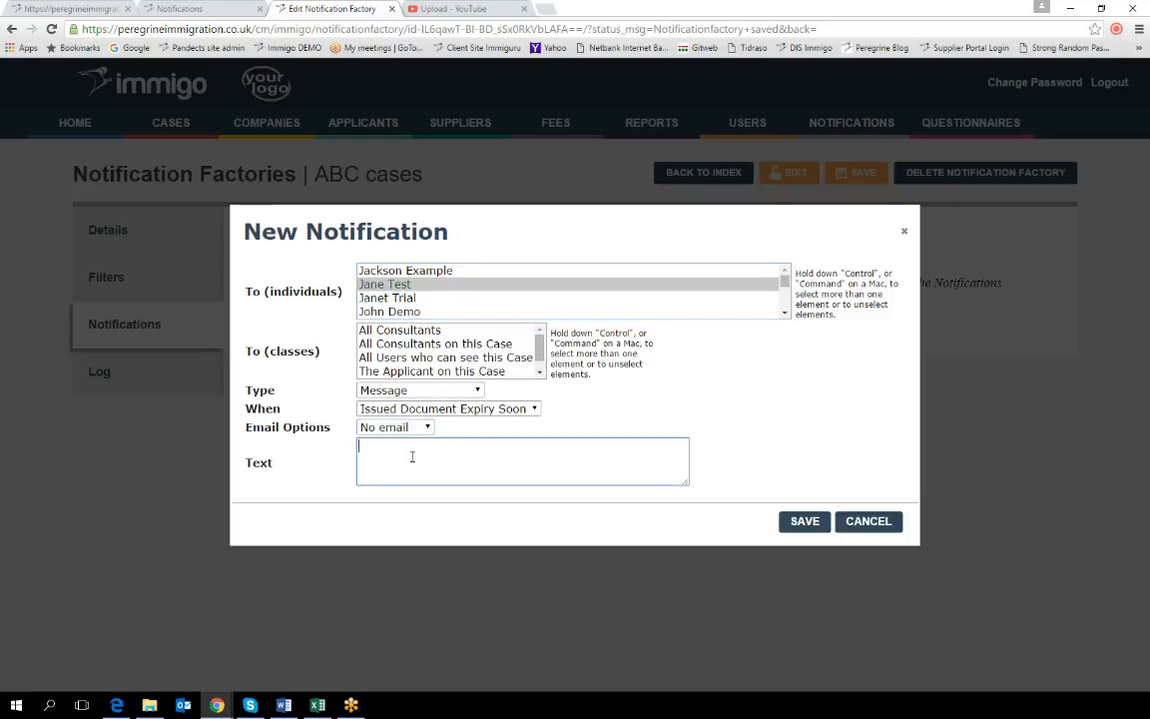
type("Check if client approves renewal ")
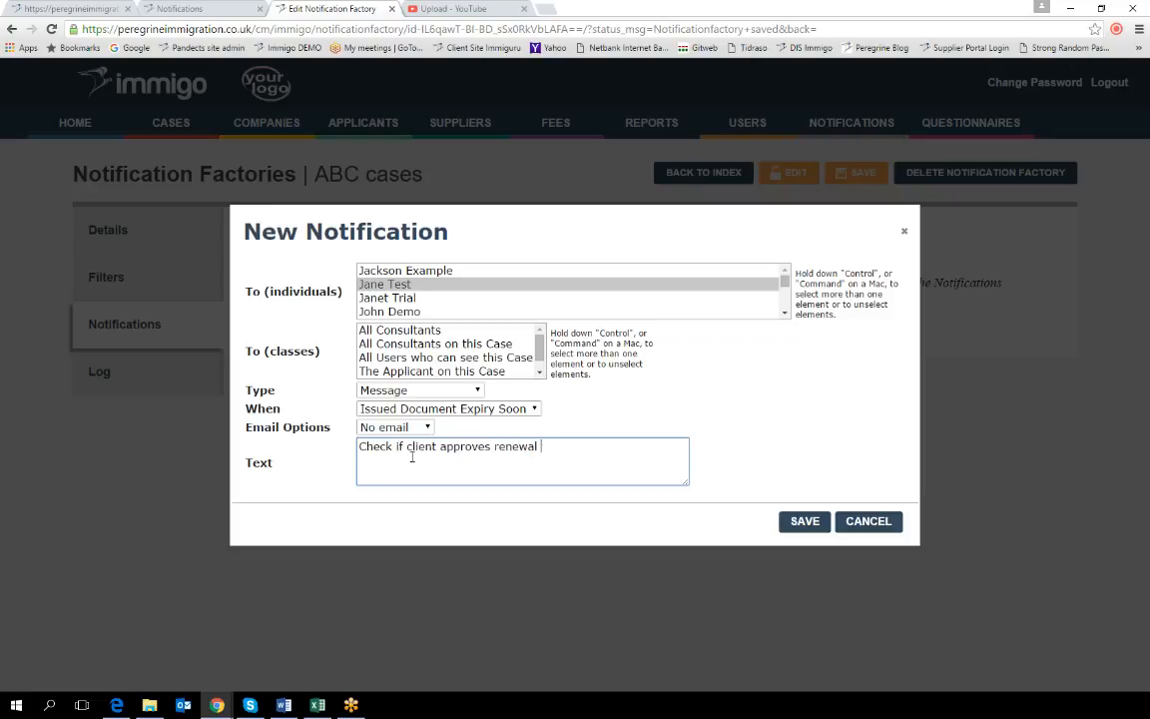
type("and go ahead.")
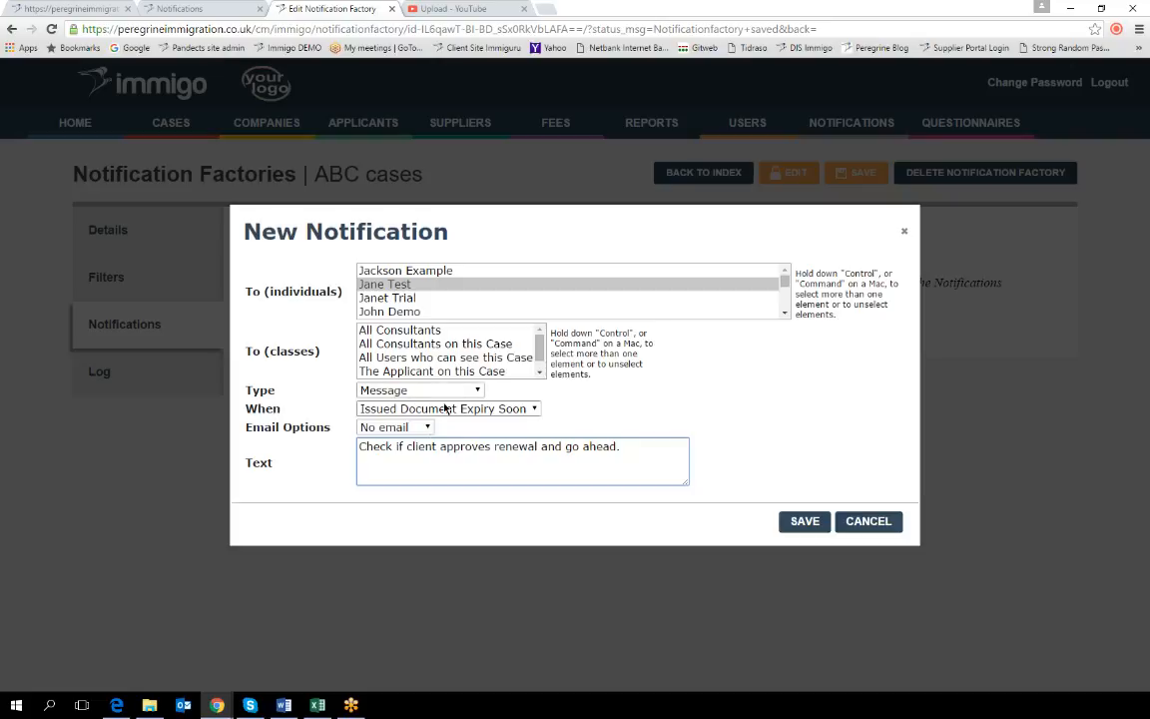
Change the notification's timing to Fee Ready to Invoice and its type to Task
left_click(533, 409)
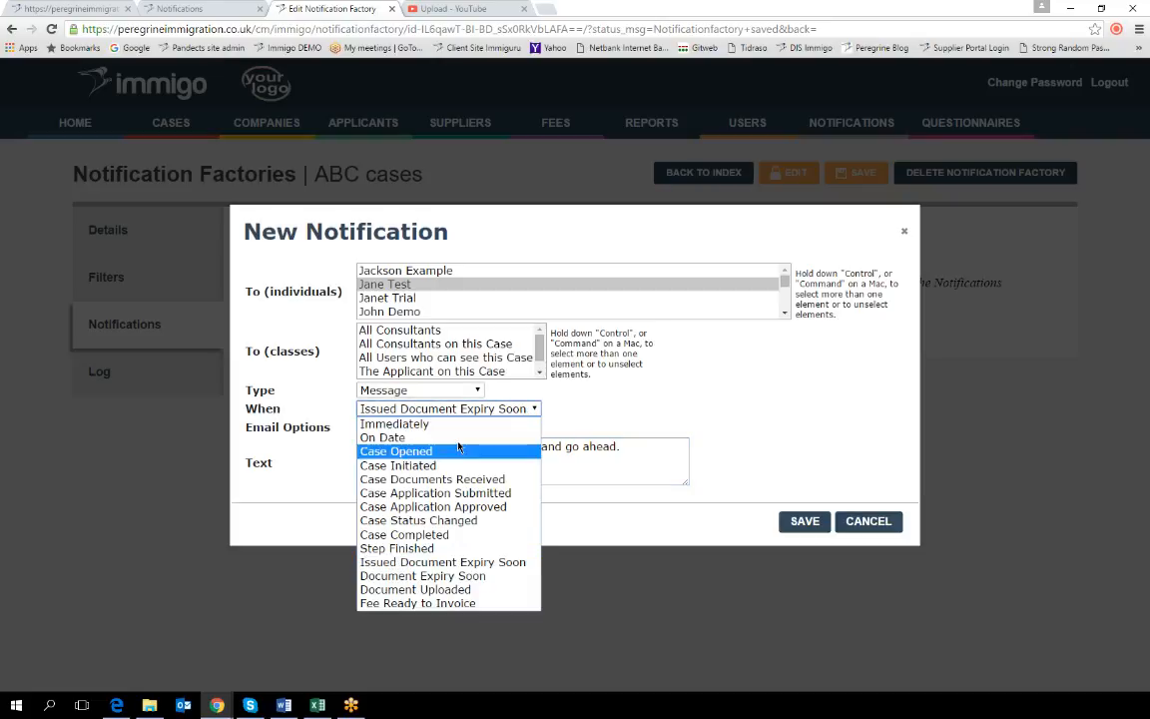
left_click(450, 604)
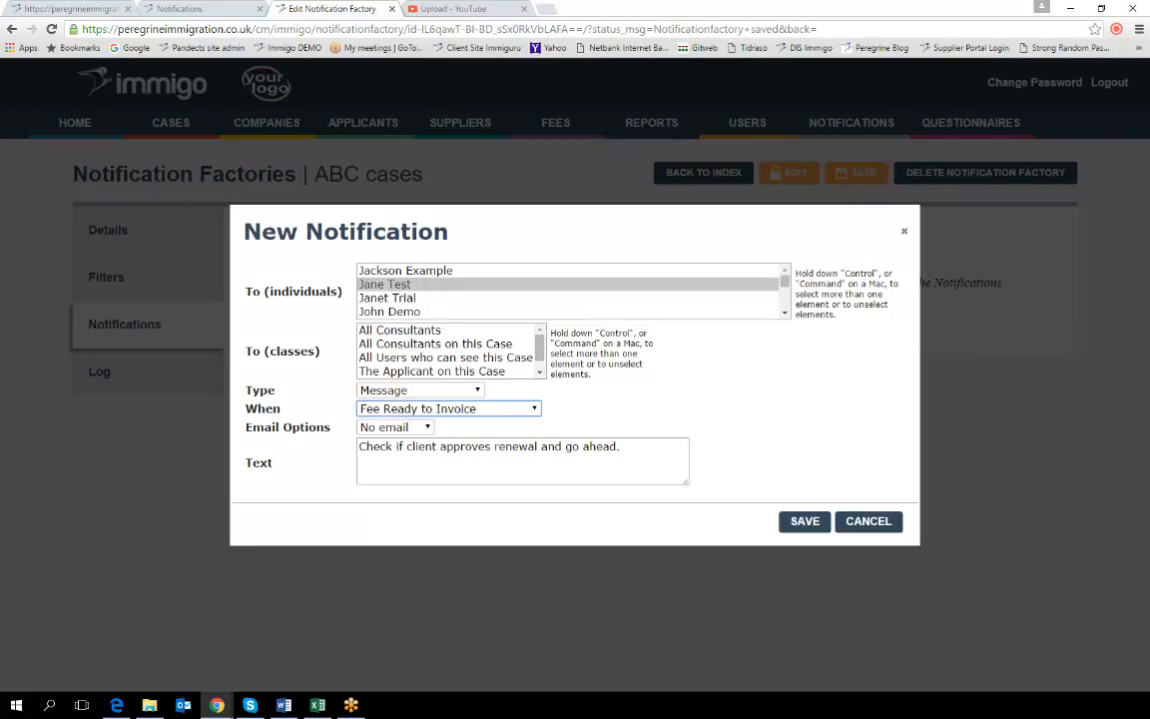
key("alt+Tab")
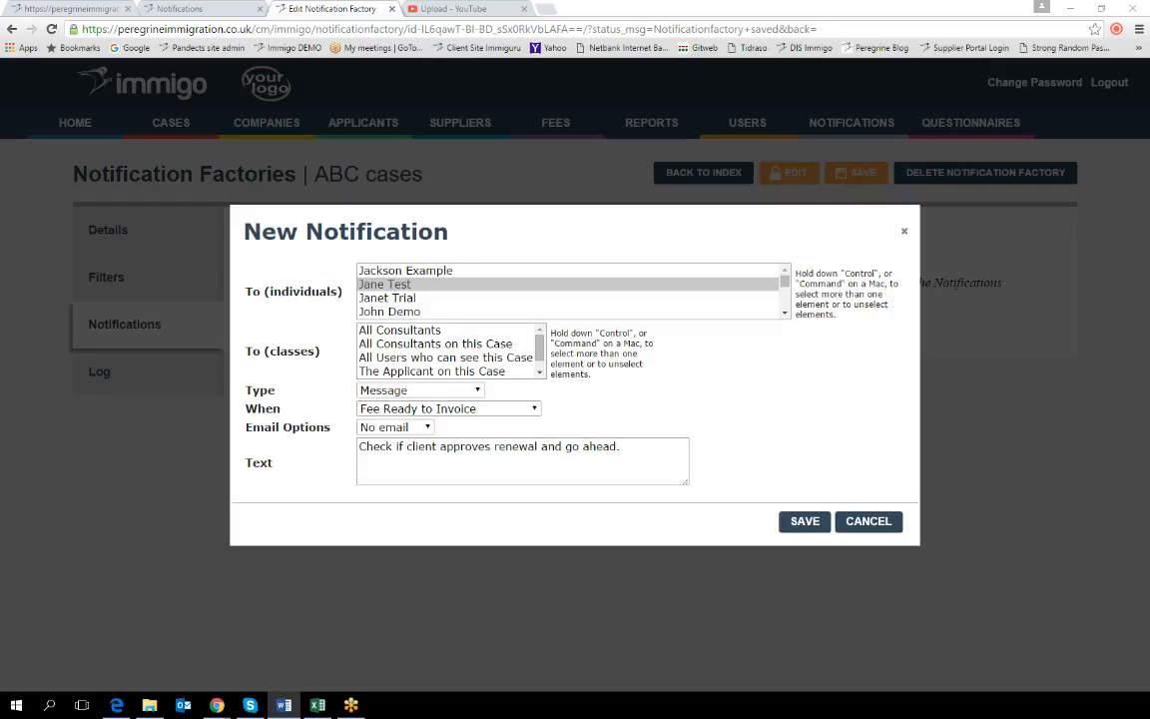
key("alt+Tab")
left_click(444, 390)
left_click(444, 421)
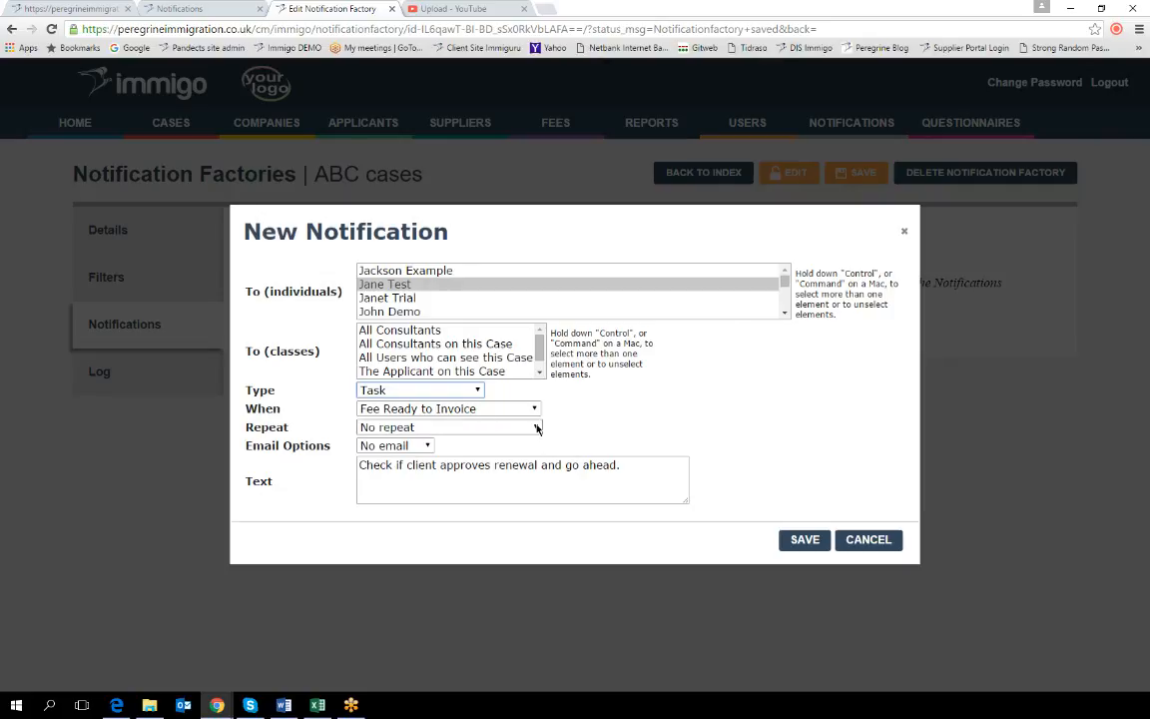
Set the task's timing to Step Can Start, and close the new notification without saving it
key("alt+Tab")
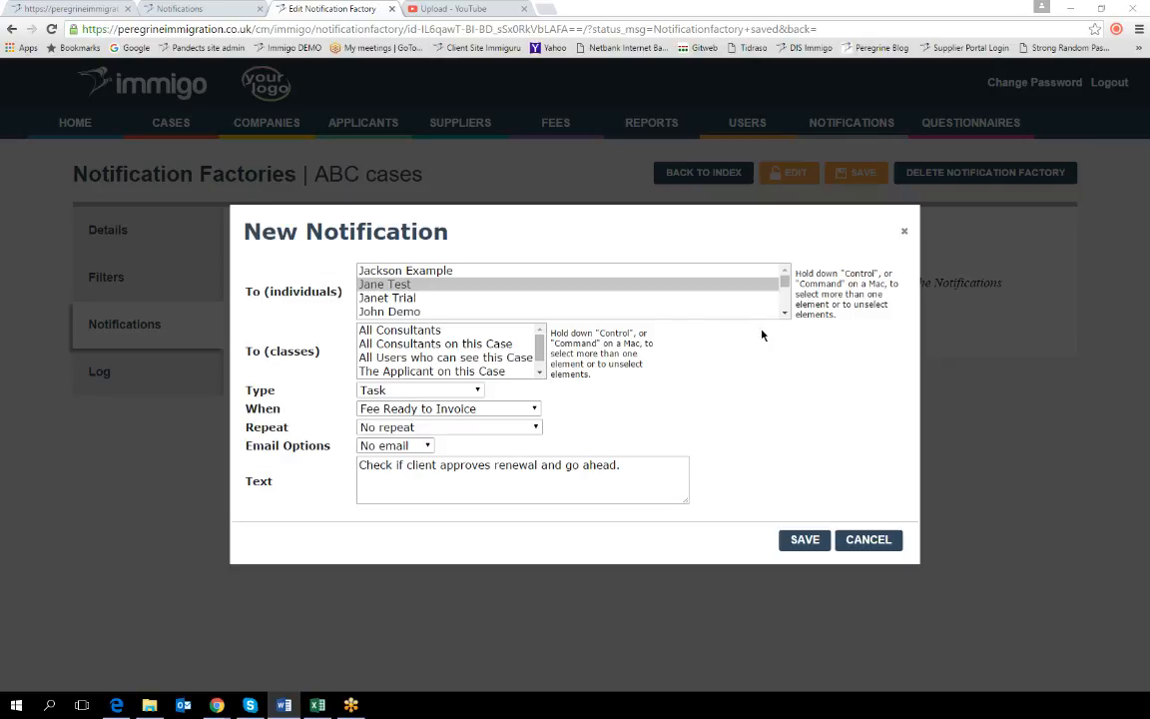
left_click(537, 409)
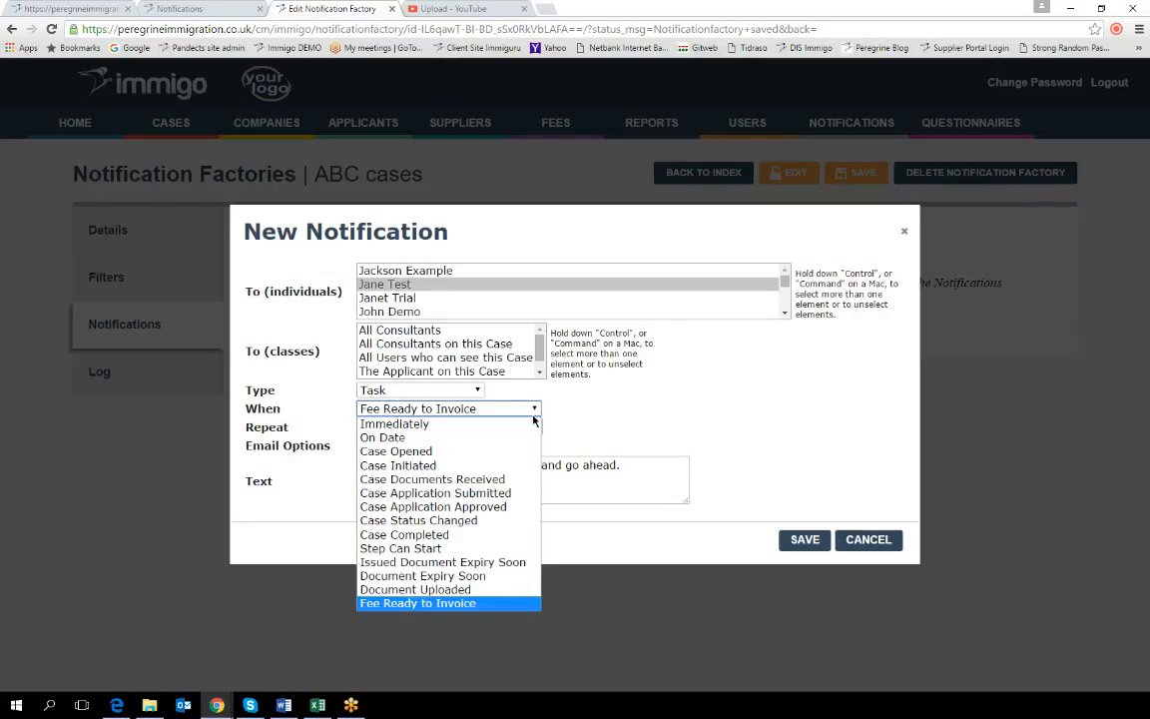
left_click(441, 548)
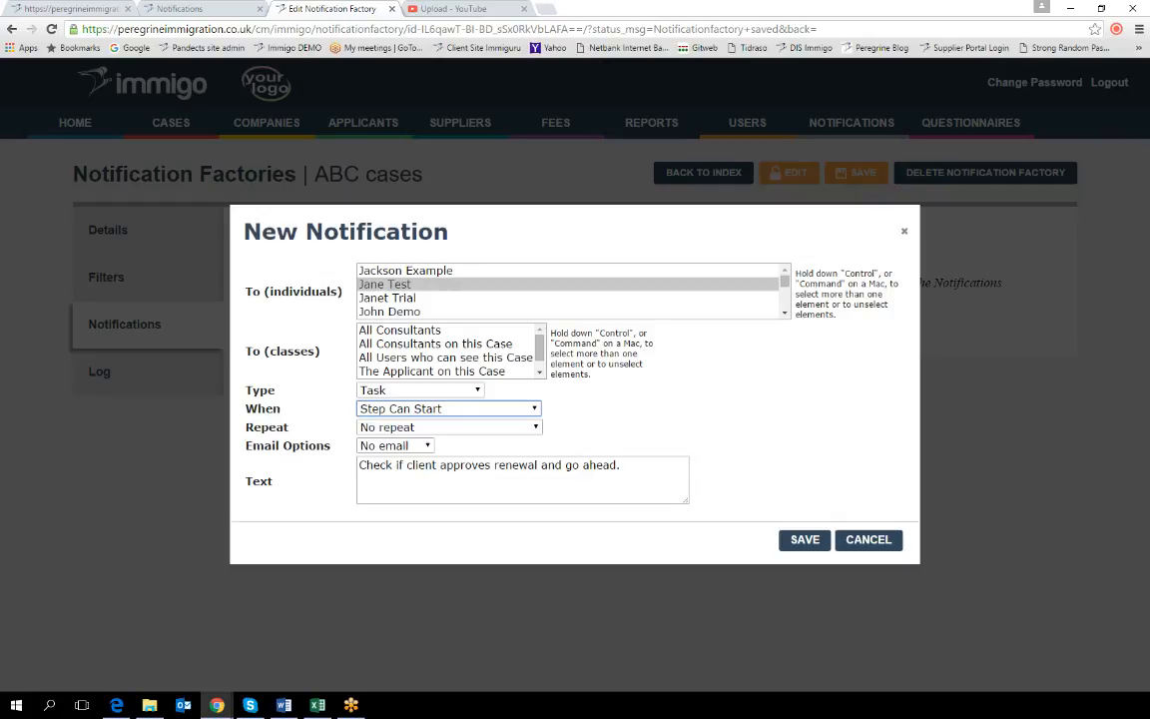
key("alt+Tab")
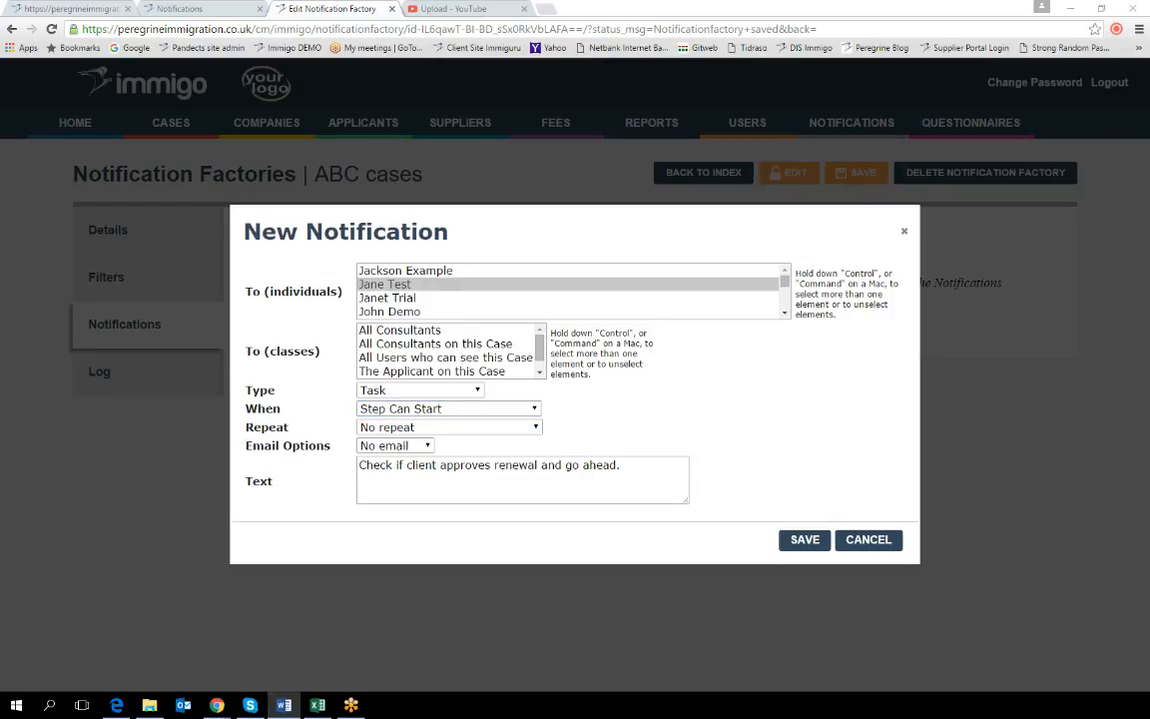
left_click(534, 412)
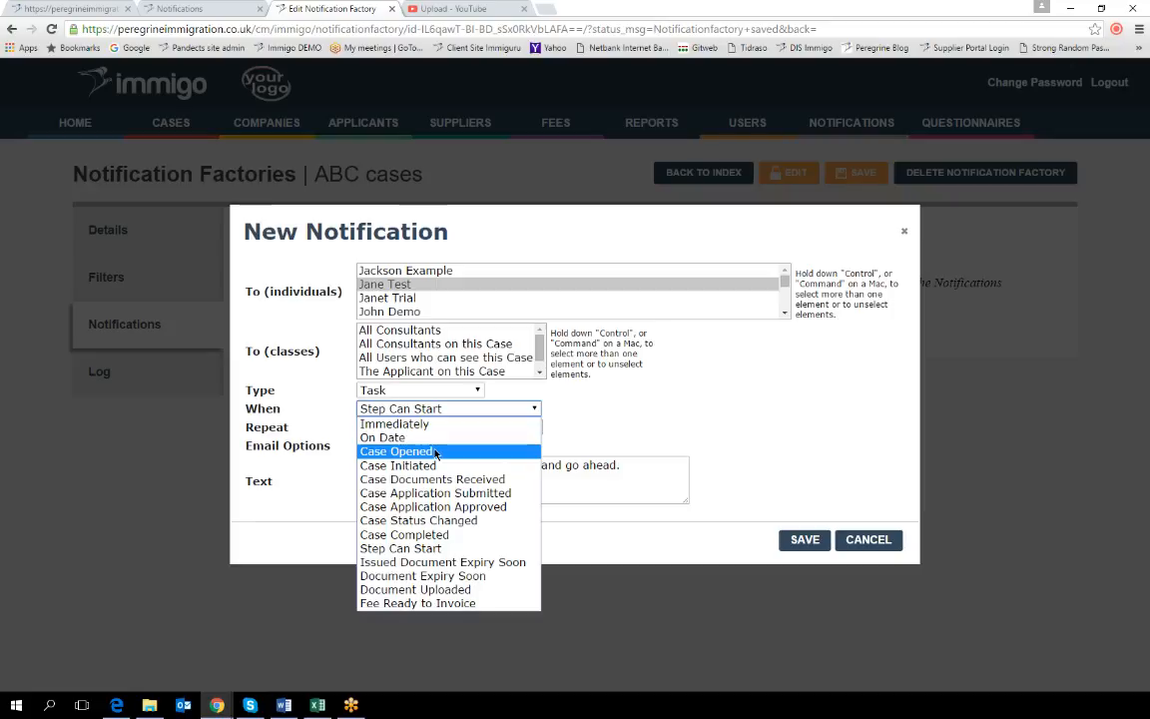
left_click(759, 391)
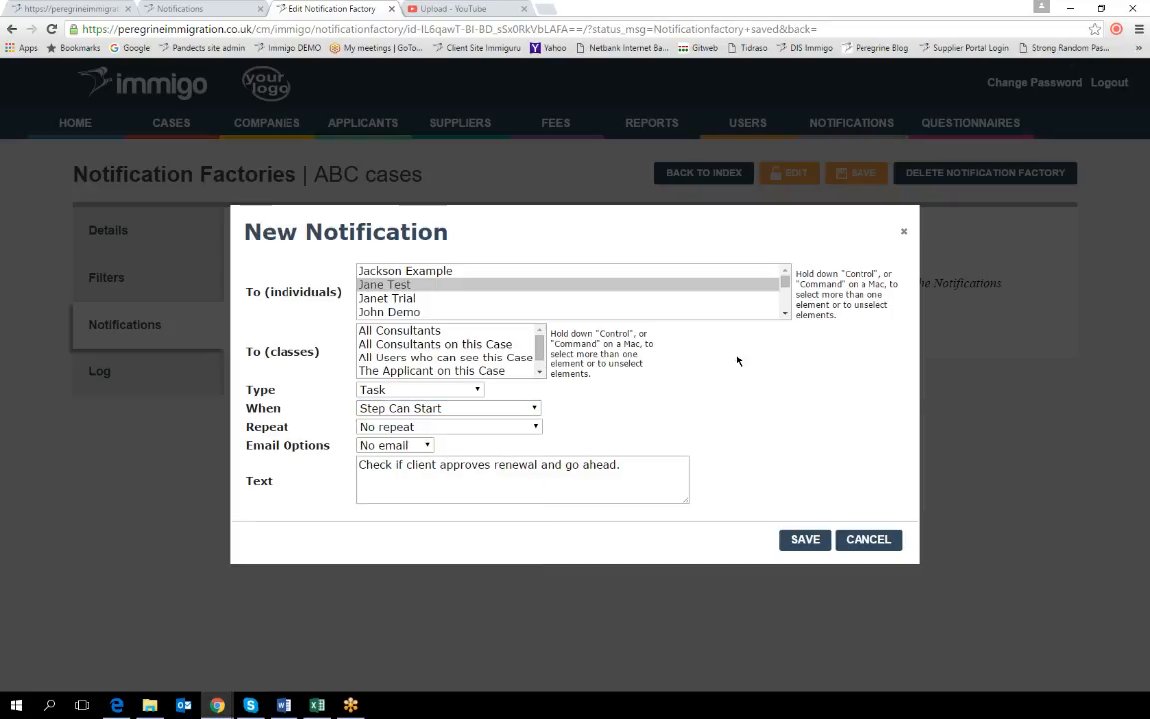
key("alt+Tab")
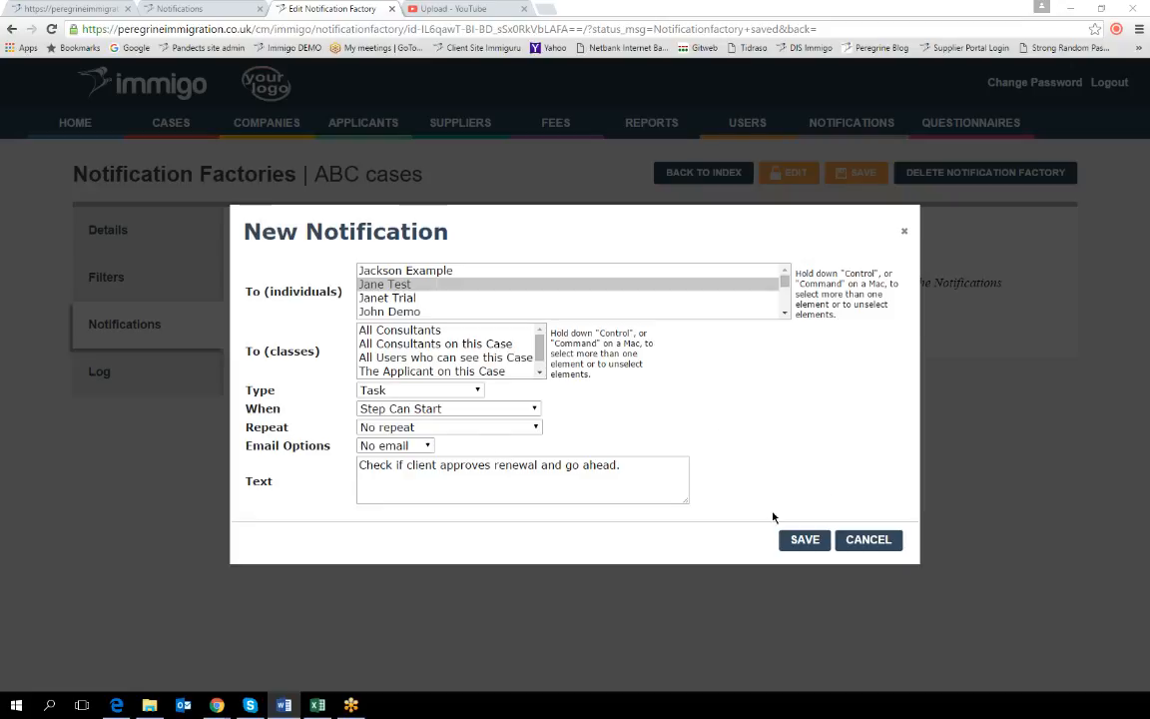
left_click(904, 230)
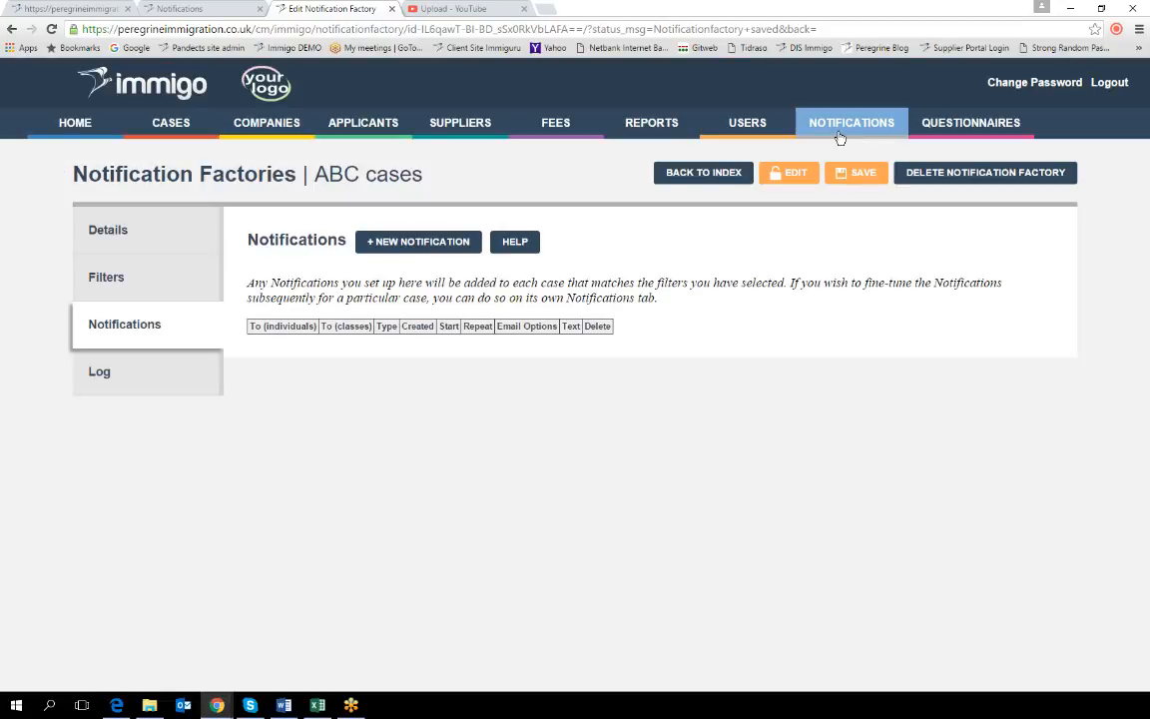
Go back through the earlier factory pages to the details form used to add the ABC cases factory
left_click(11, 29)
left_click(603, 134)
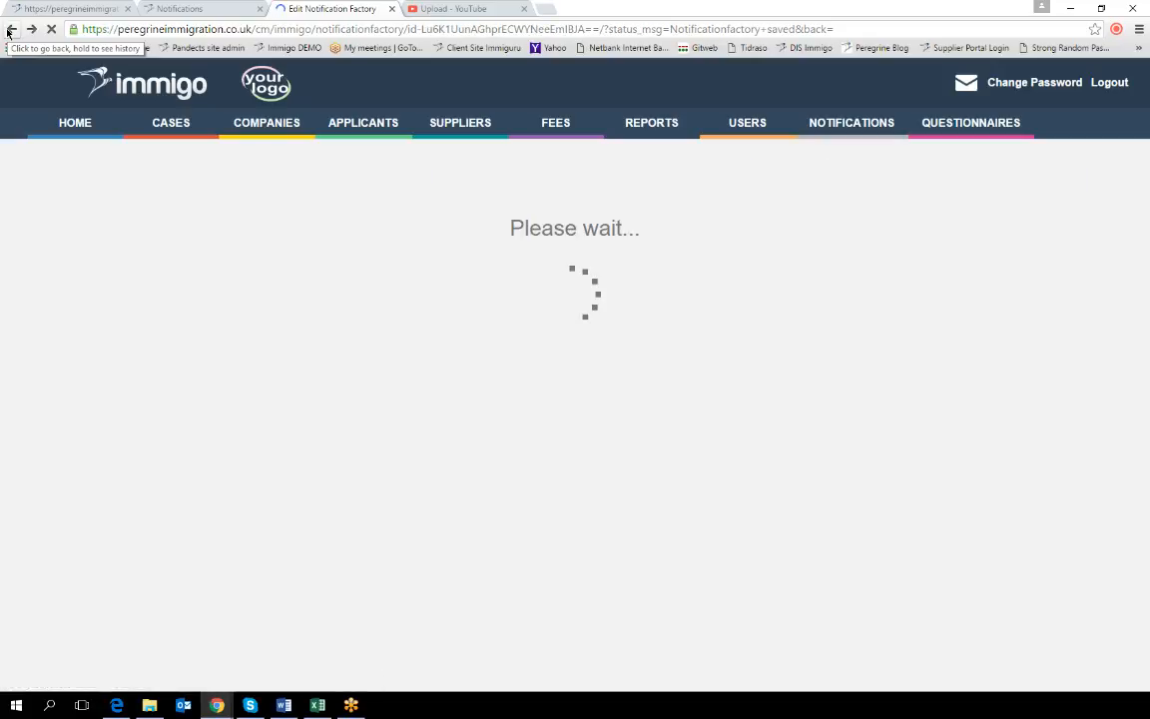
left_click(10, 29)
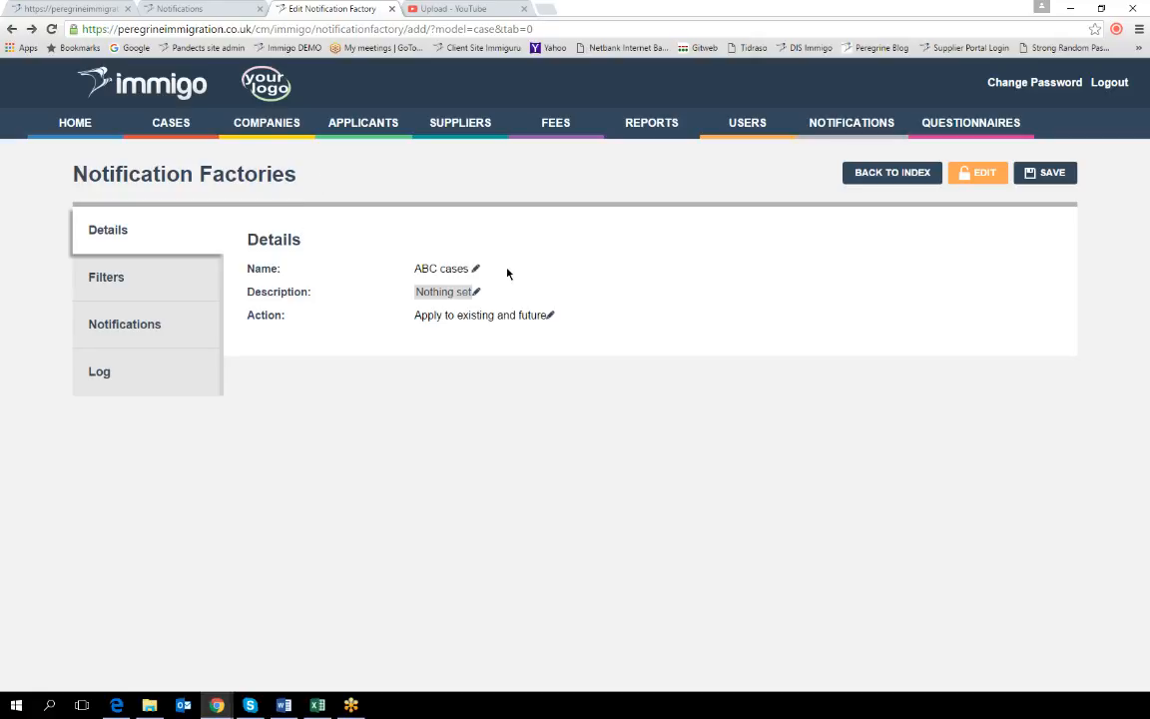
Return to the notification factory type choice, and open the Tier 2 (Intra Company Transfer) Short Term Staff case from the cases list
left_click(11, 29)
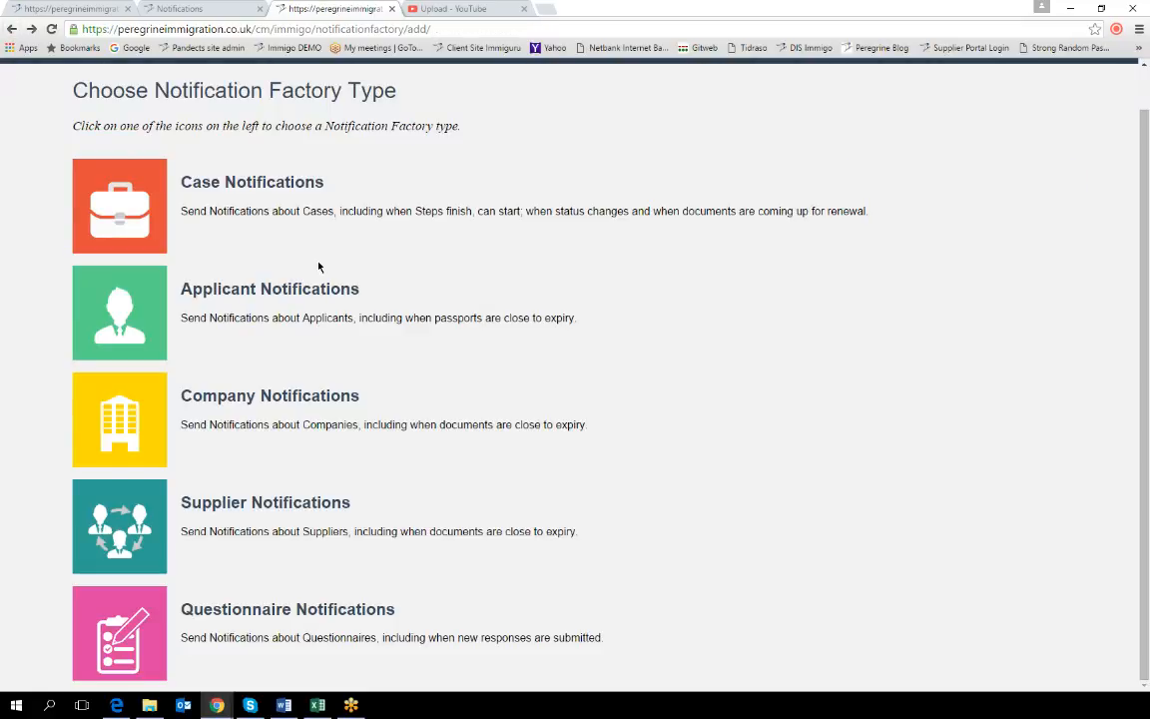
scroll(424, 283, "up", 1)
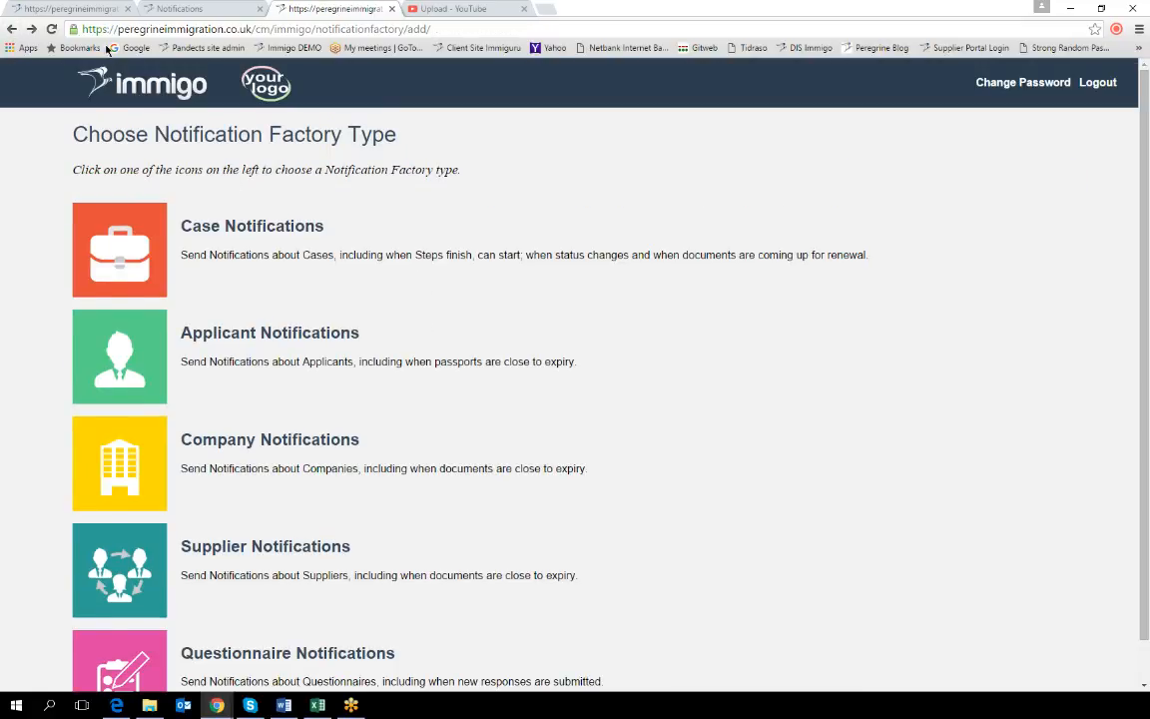
left_click(70, 10)
left_click(186, 257)
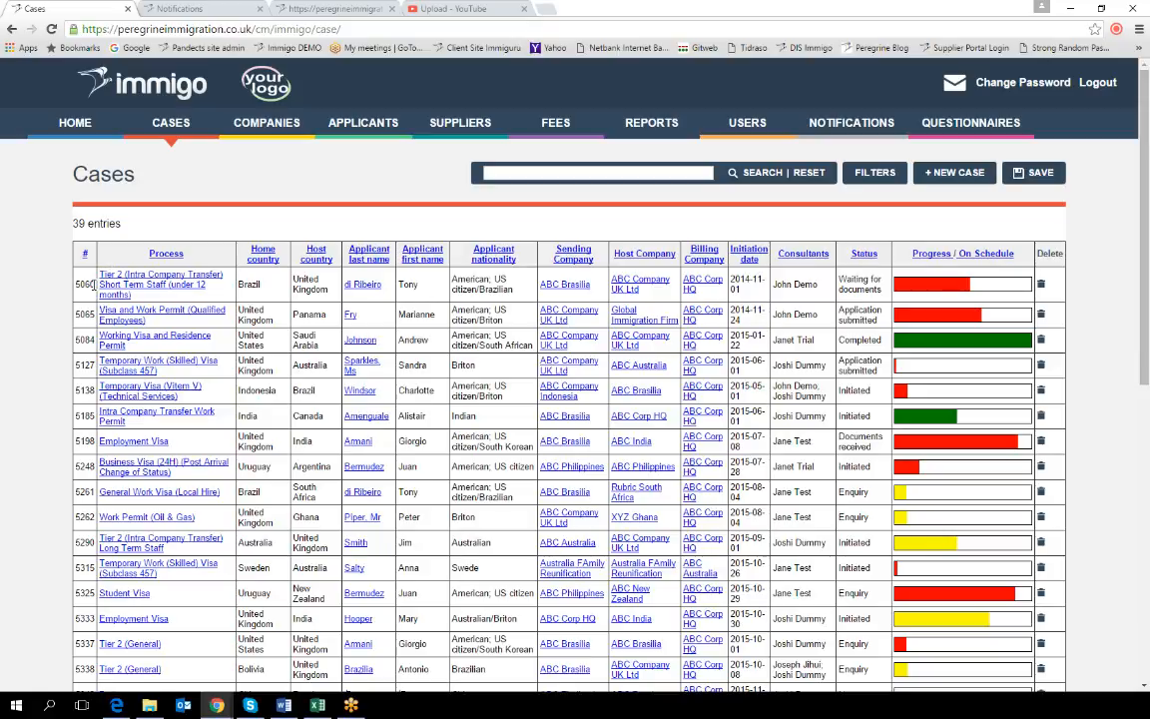
left_click(117, 285)
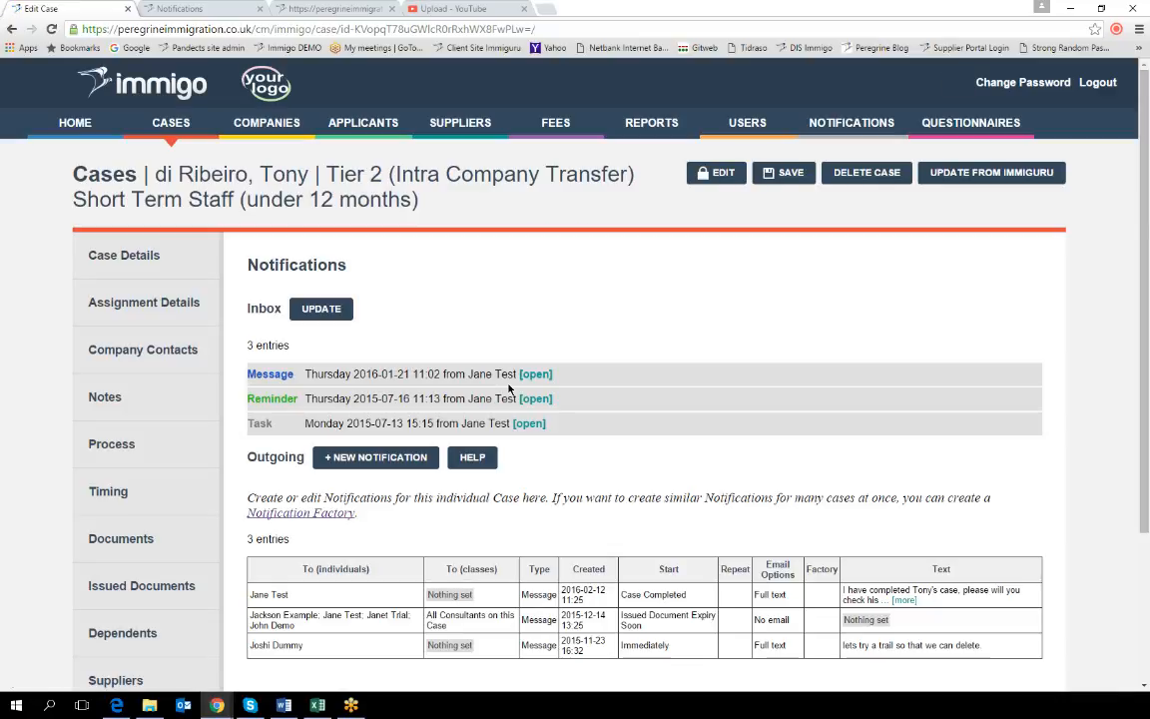
Delete the case's outgoing message notification that starts at Issued Document Expiry Soon, and save the case
scroll(509, 387, "down", 1)
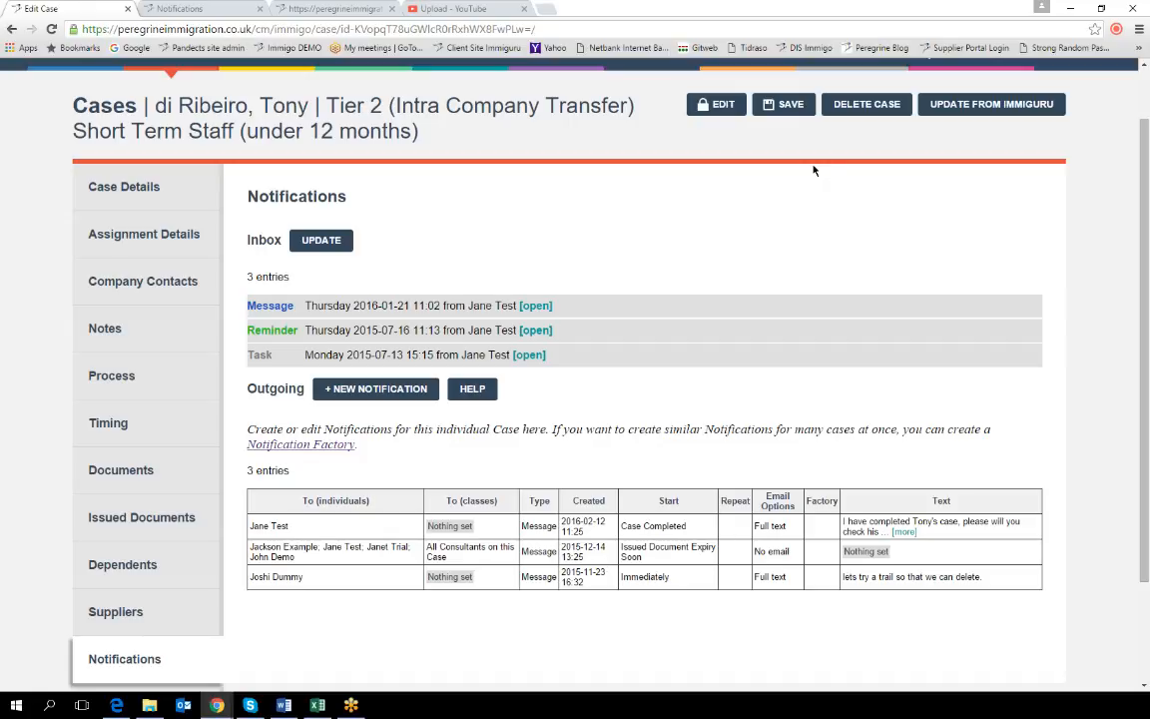
left_click(710, 105)
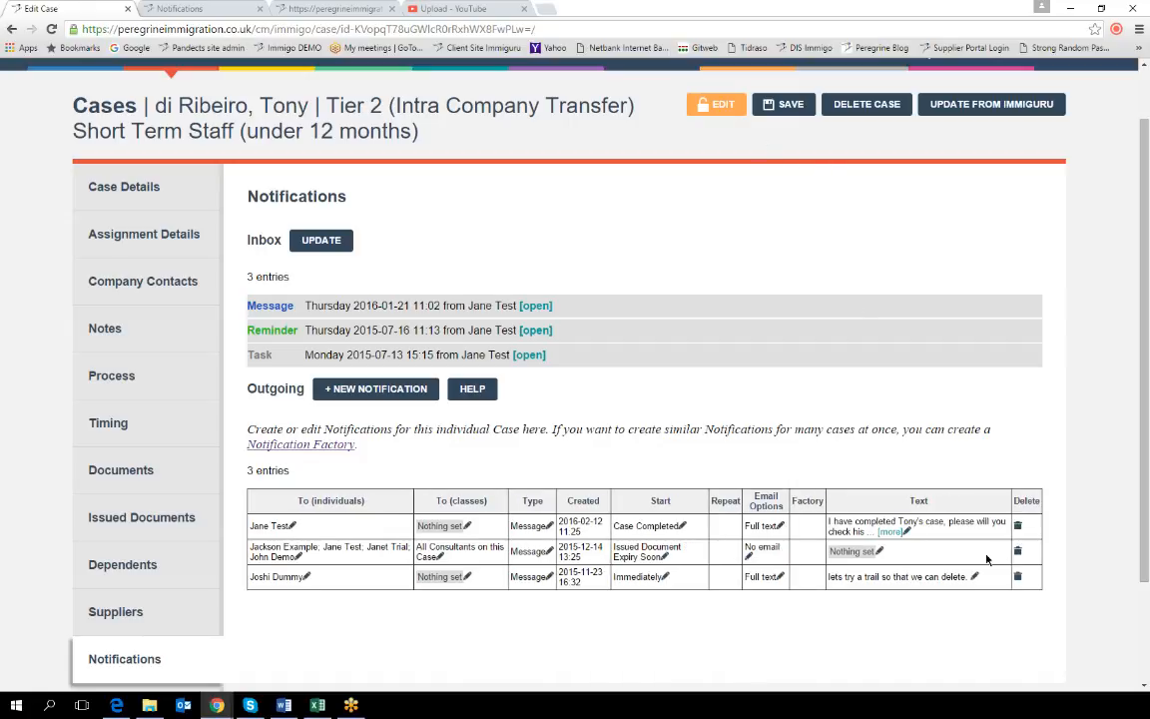
left_click(1017, 550)
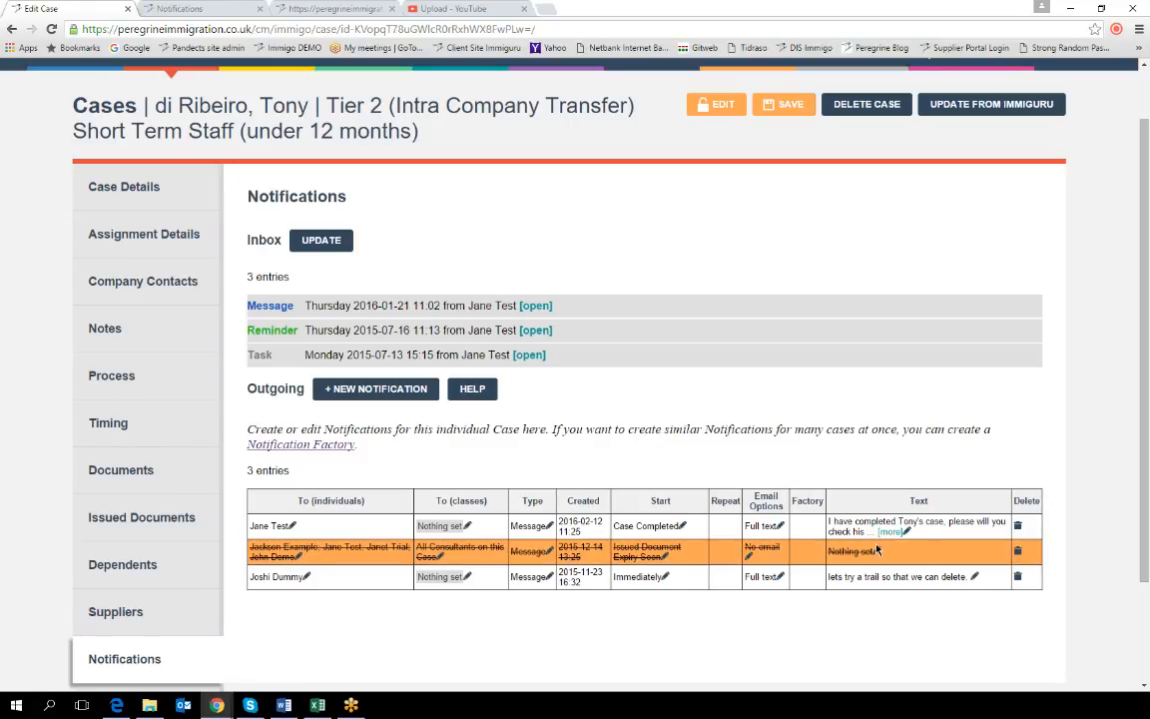
left_click(789, 104)
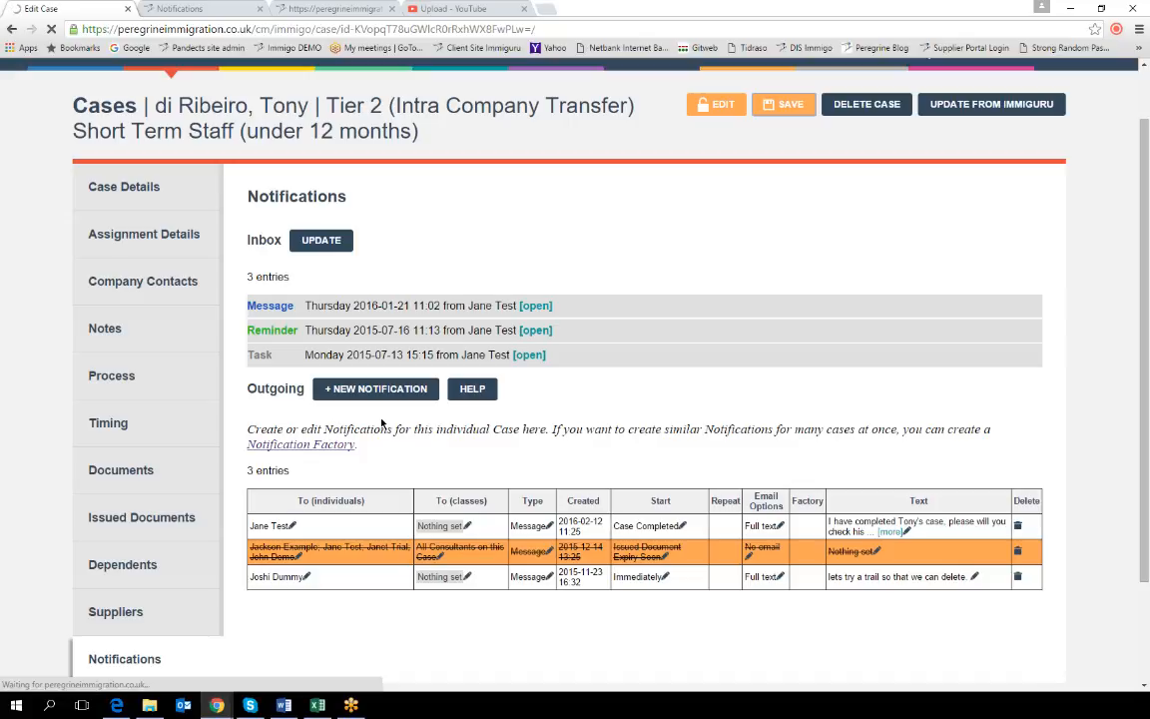
key("alt+Tab")
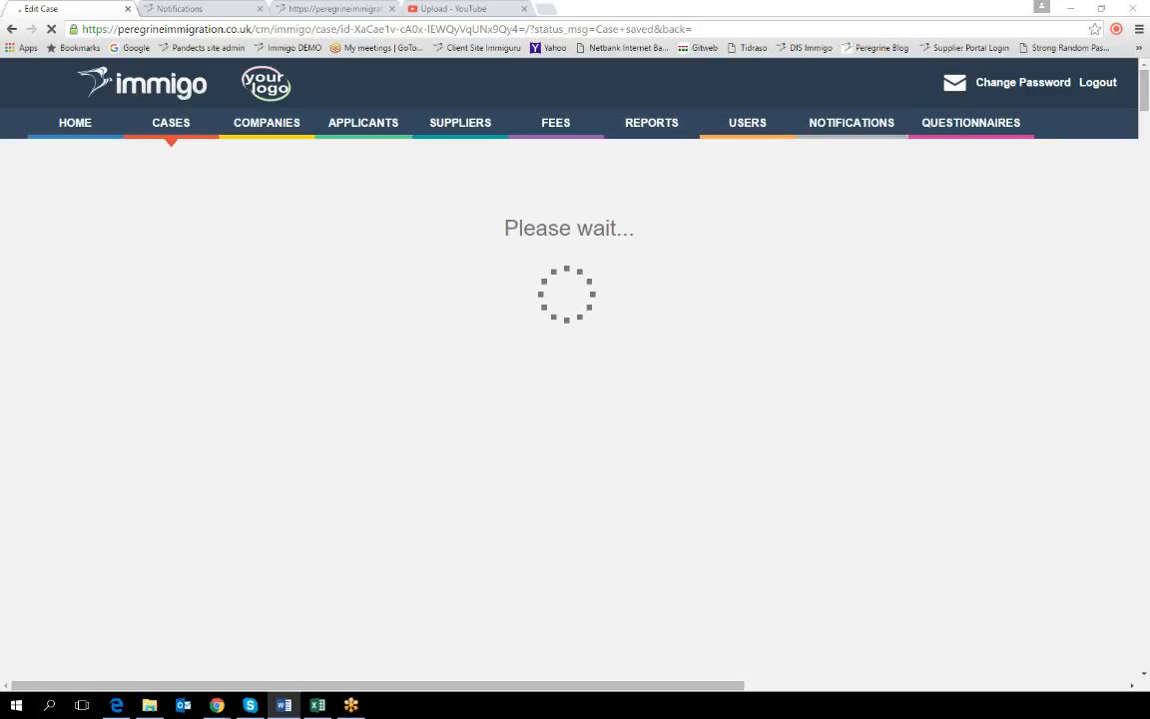
In the notifications inbox, expand the task about the Work Permit (Oil & Gas) to Ghana case to read its text and available actions
left_click(852, 123)
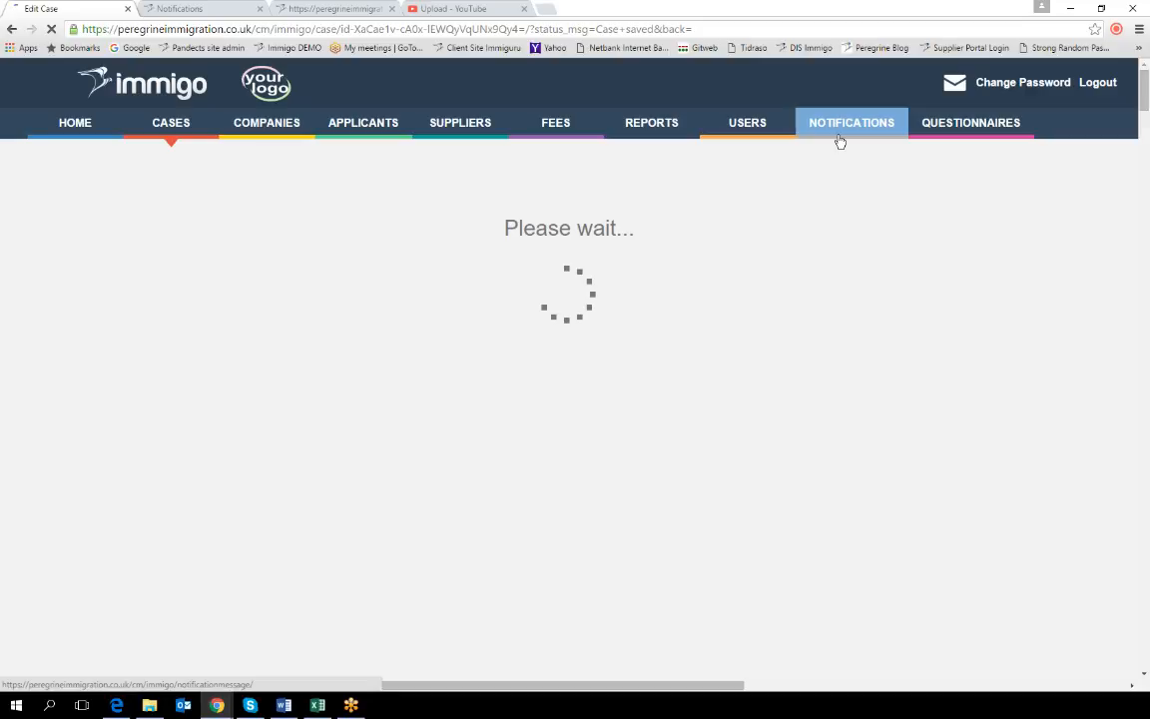
left_click(189, 10)
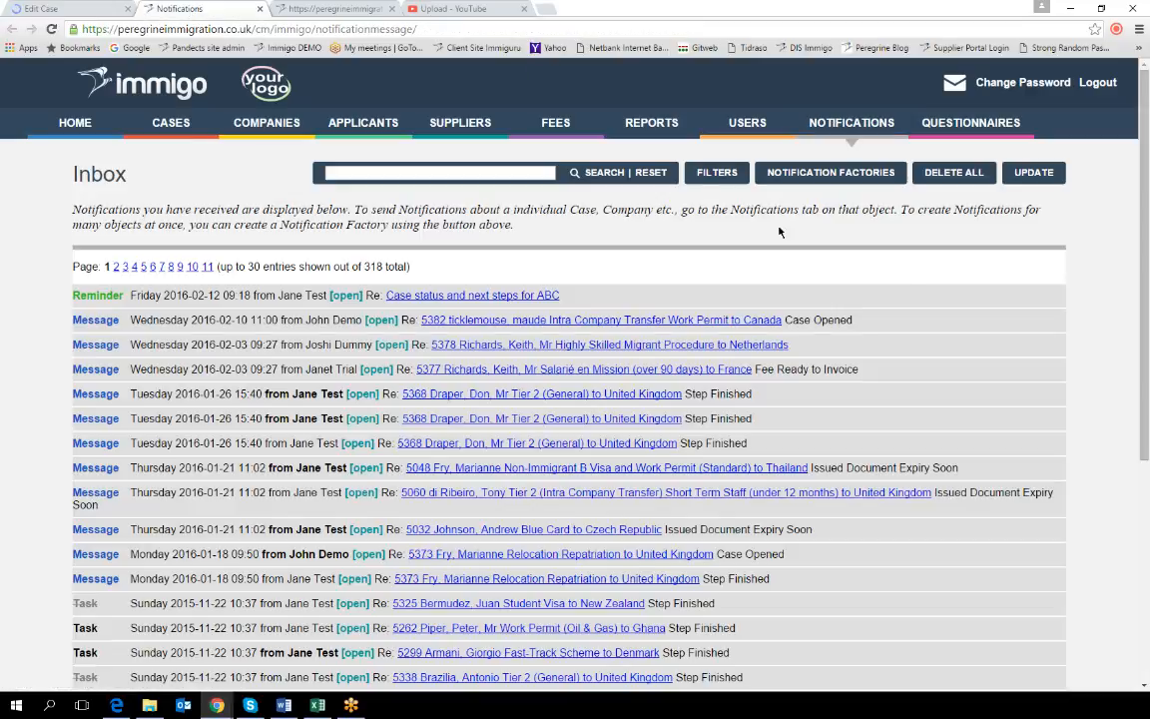
scroll(943, 260, "down", 1)
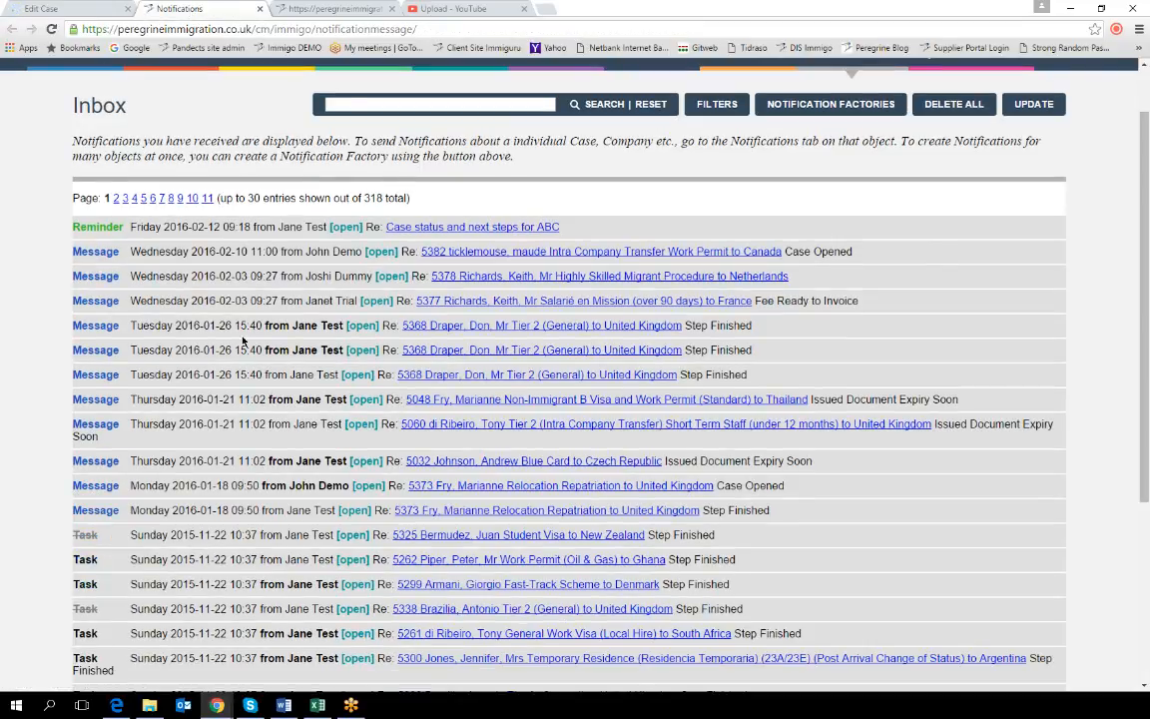
scroll(217, 310, "down", 1)
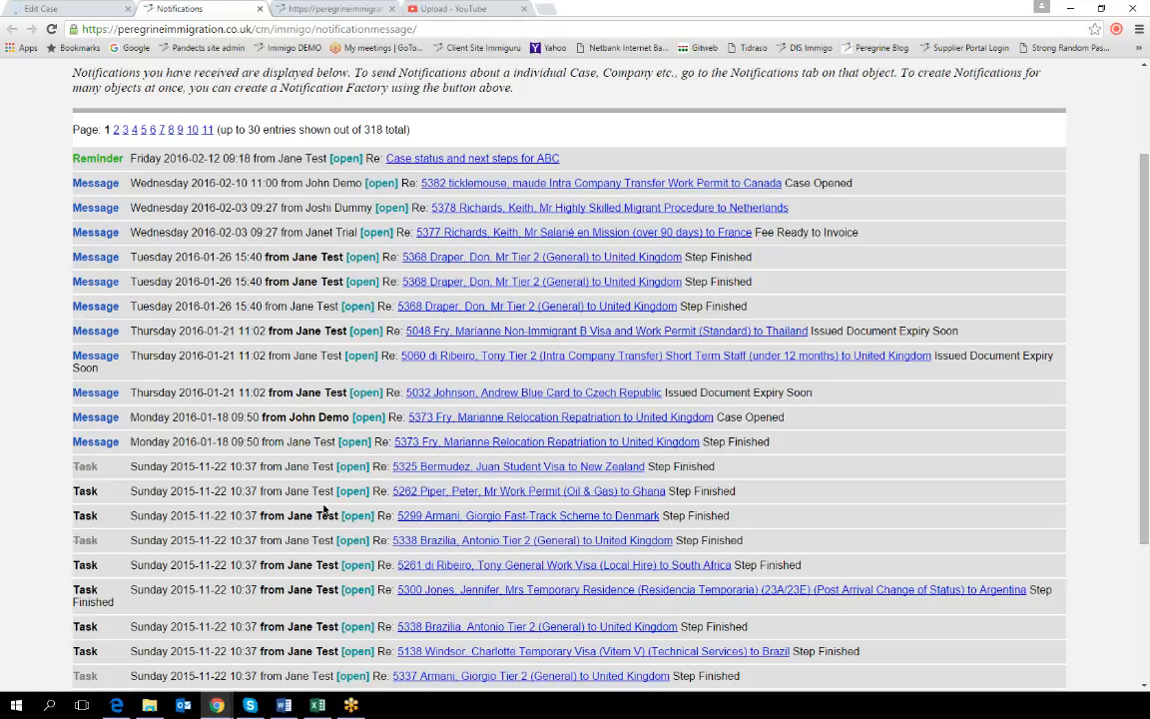
left_click(353, 491)
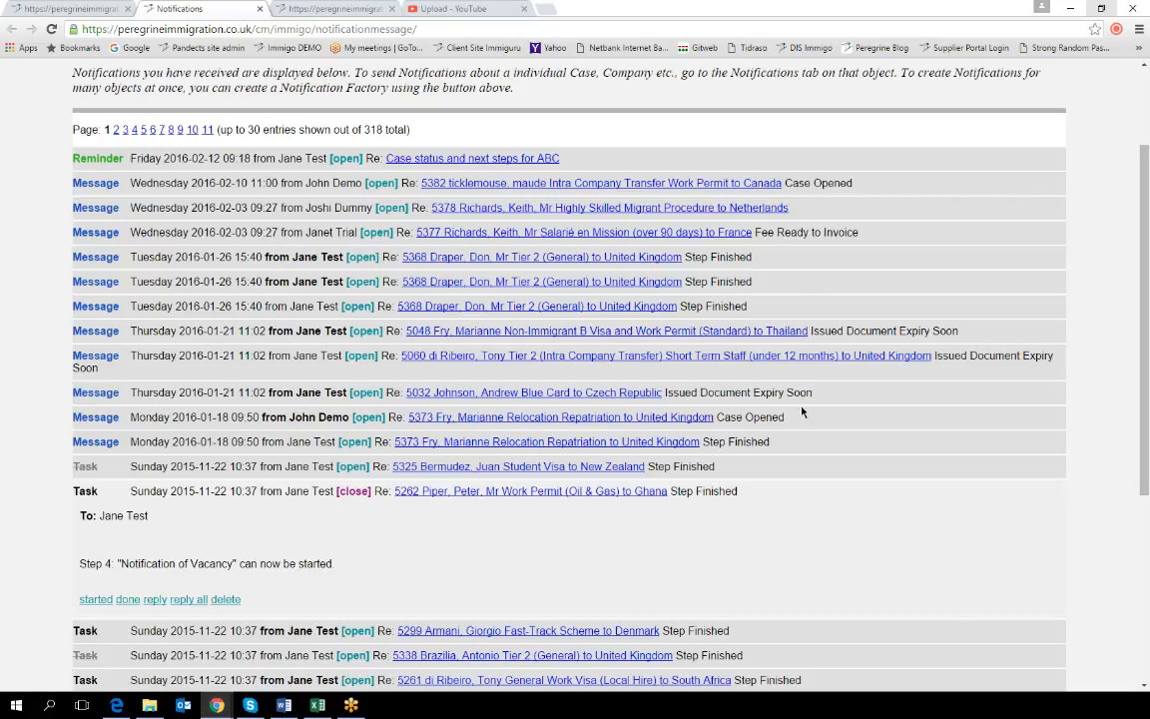
key("alt+Tab")
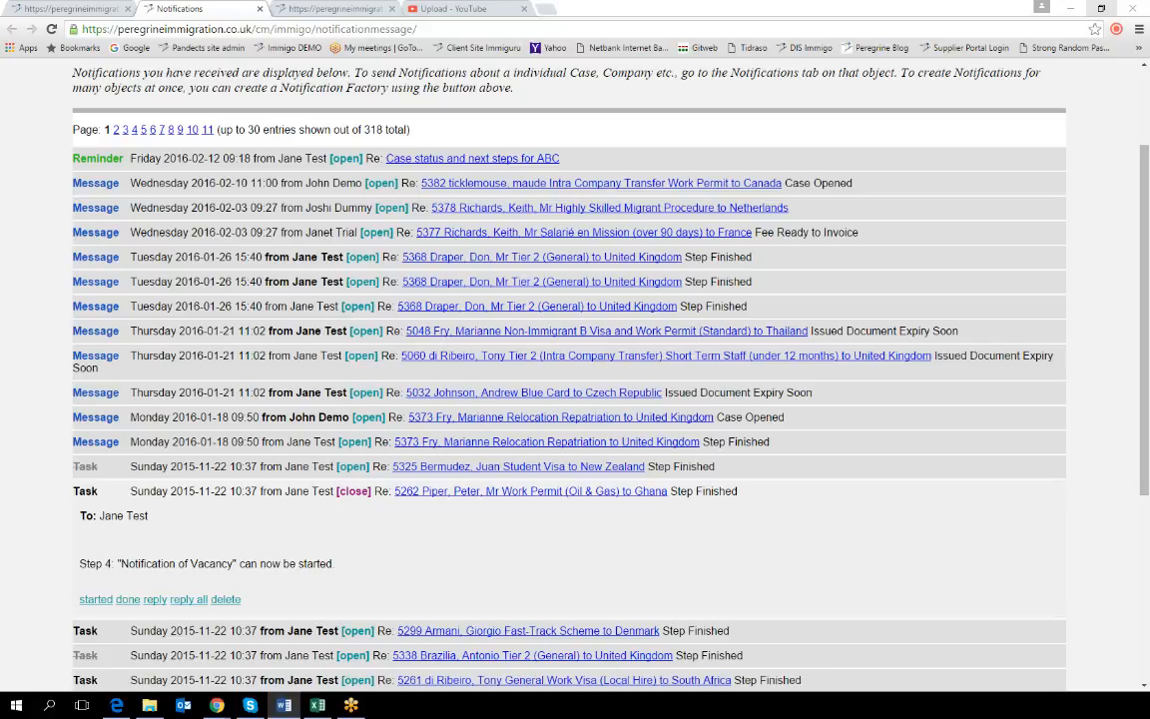
scroll(986, 249, "up", 3)
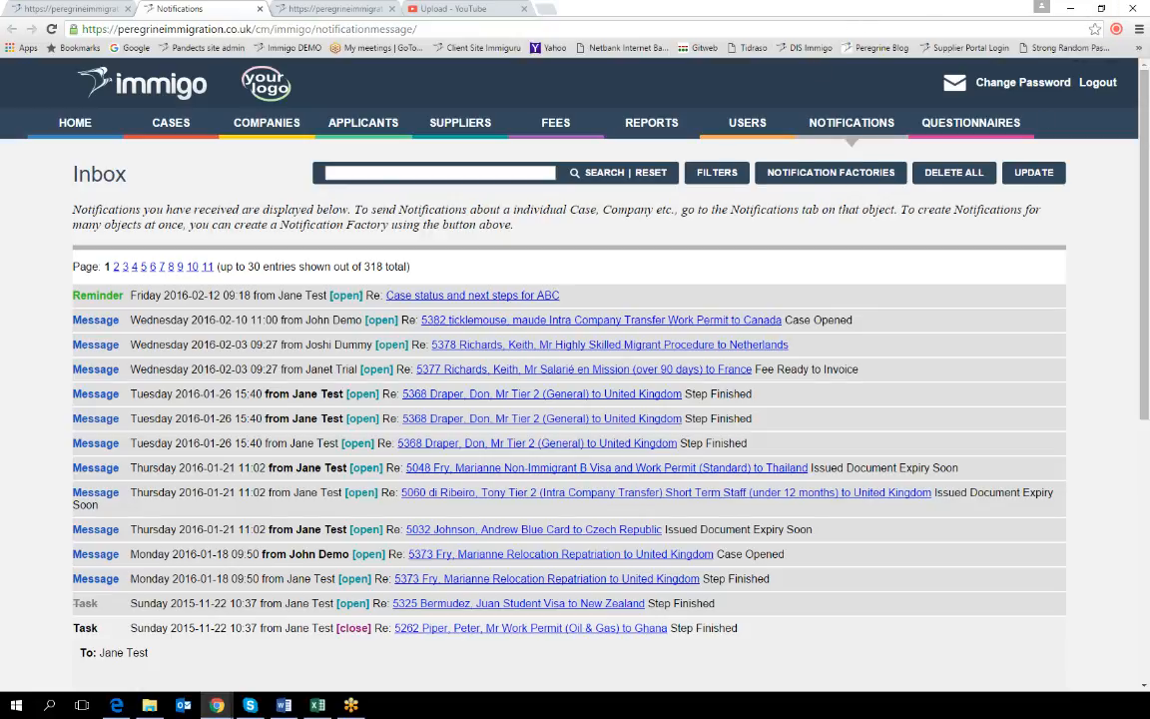
Try to open the notification factories list and the form for a new case notification factory
left_click(816, 173)
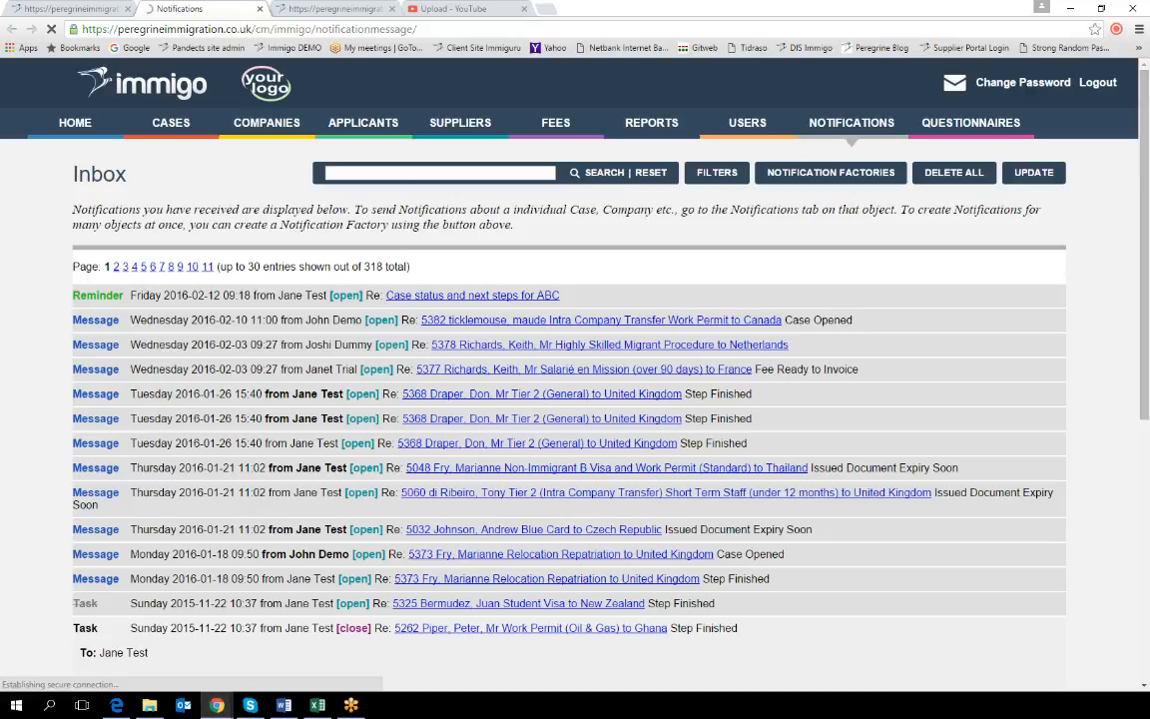
left_click(55, 9)
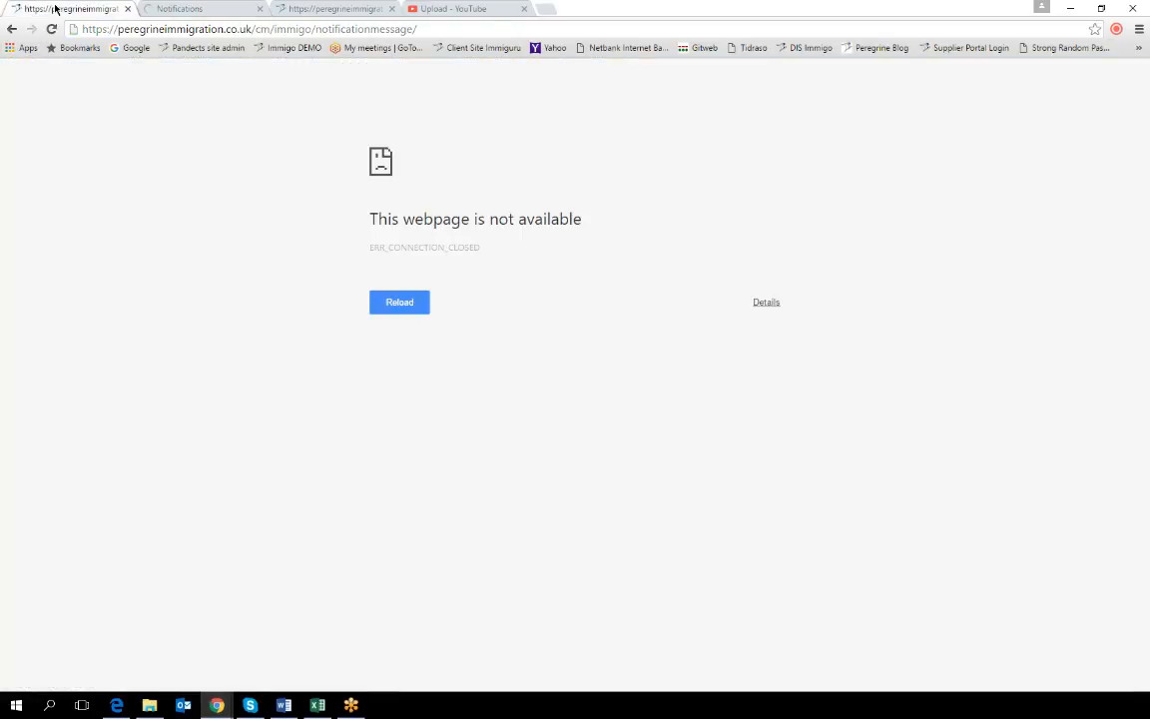
left_click(151, 11)
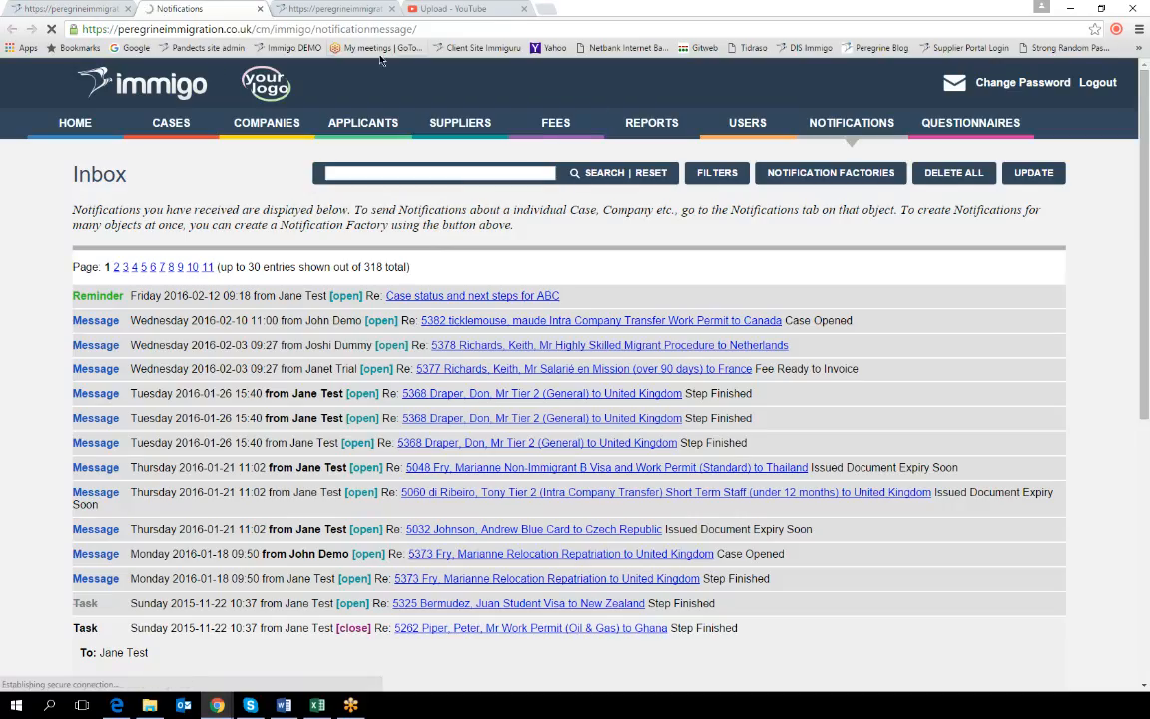
left_click(335, 10)
left_click(118, 264)
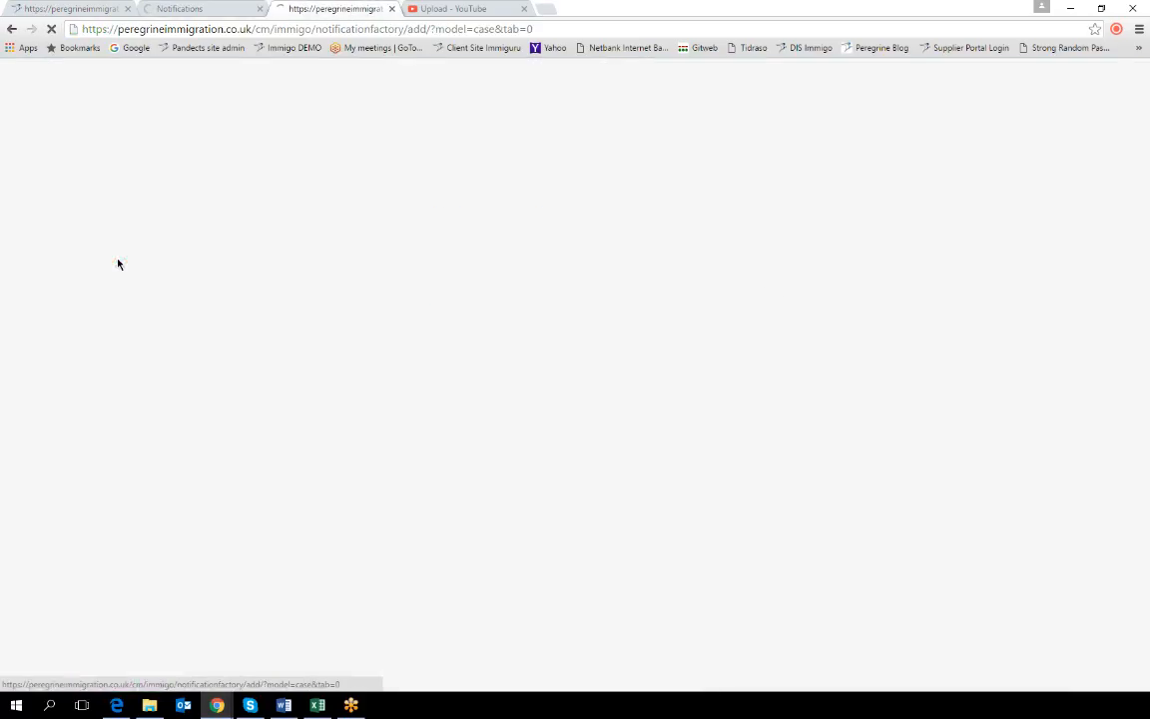
left_click(202, 9)
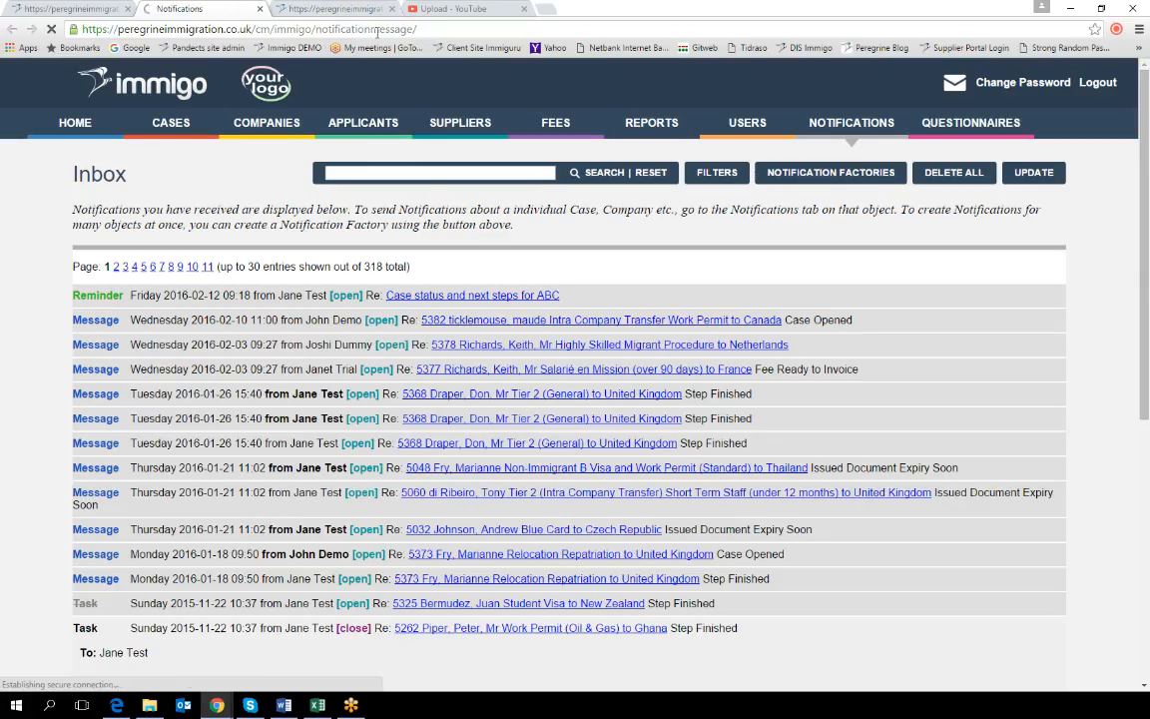
left_click(291, 11)
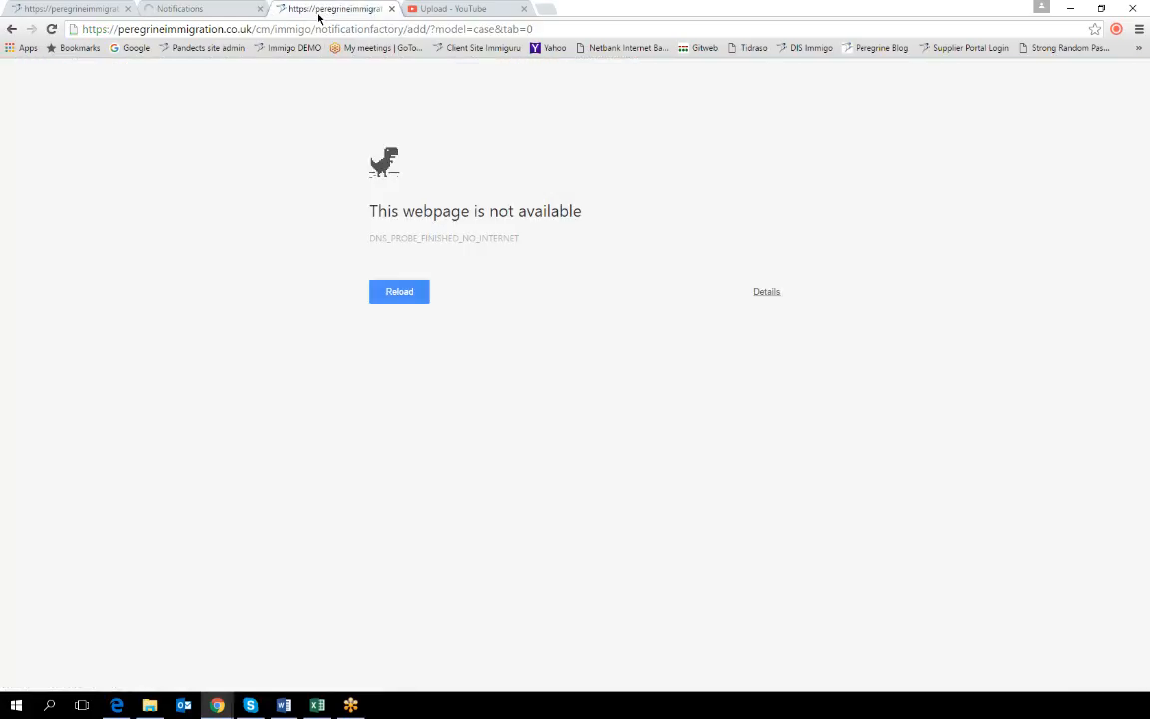
Close the new case factory tab and try to load the Immigo DEMO login page in a new tab
left_click(392, 9)
left_click(205, 10)
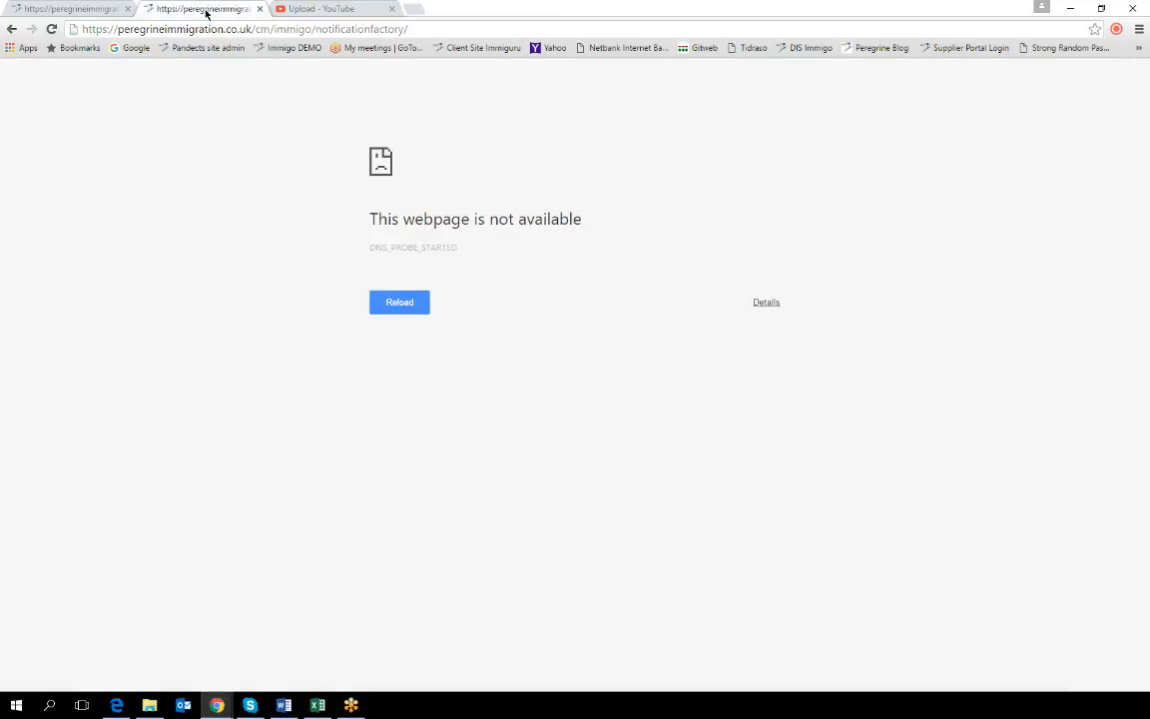
left_click(418, 9)
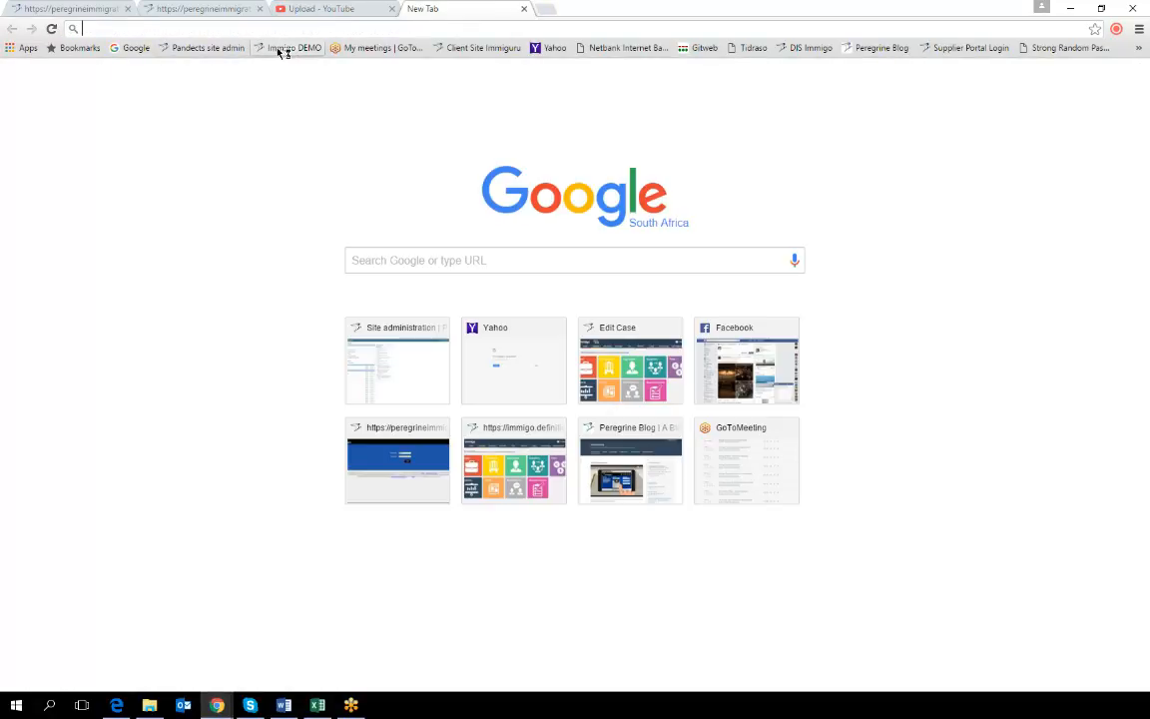
left_click(281, 48)
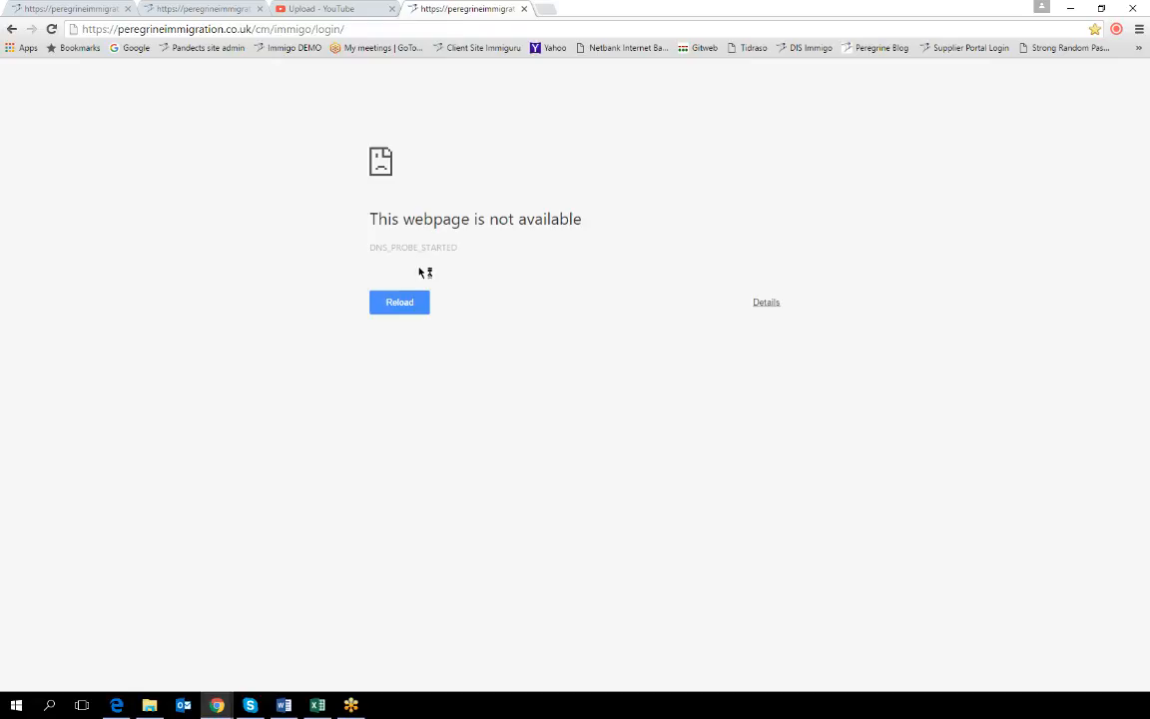
Go back from the notification factories page to the notifications inbox
left_click(193, 10)
left_click(88, 10)
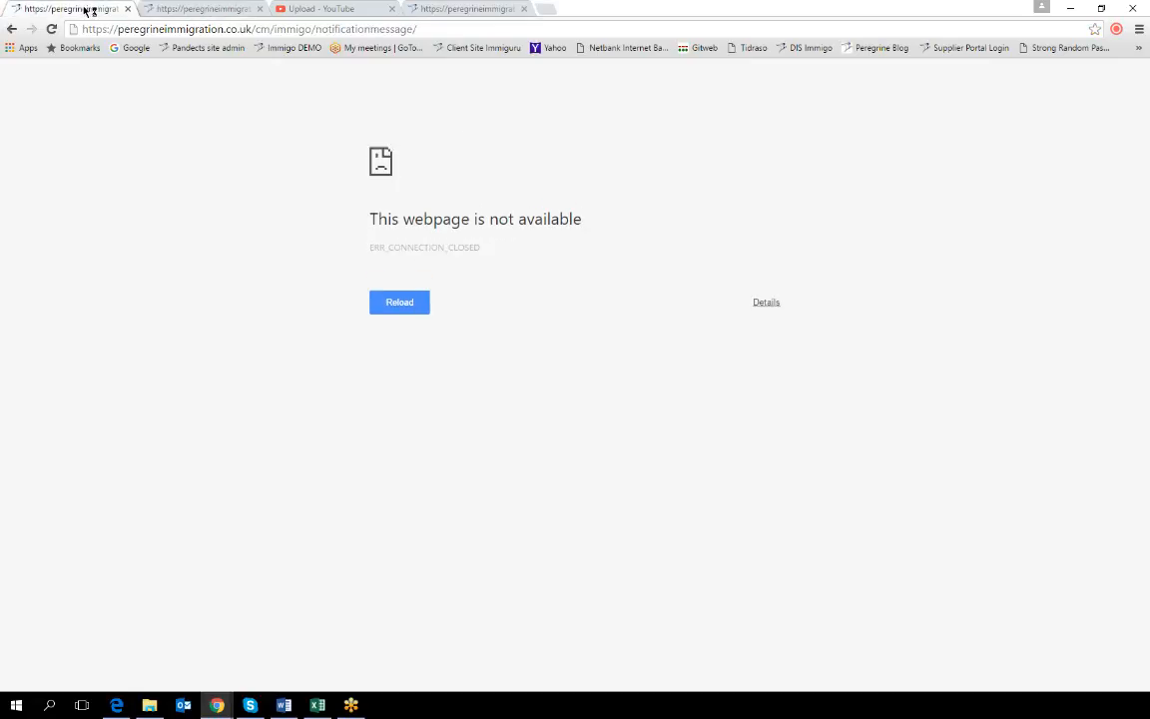
left_click(194, 12)
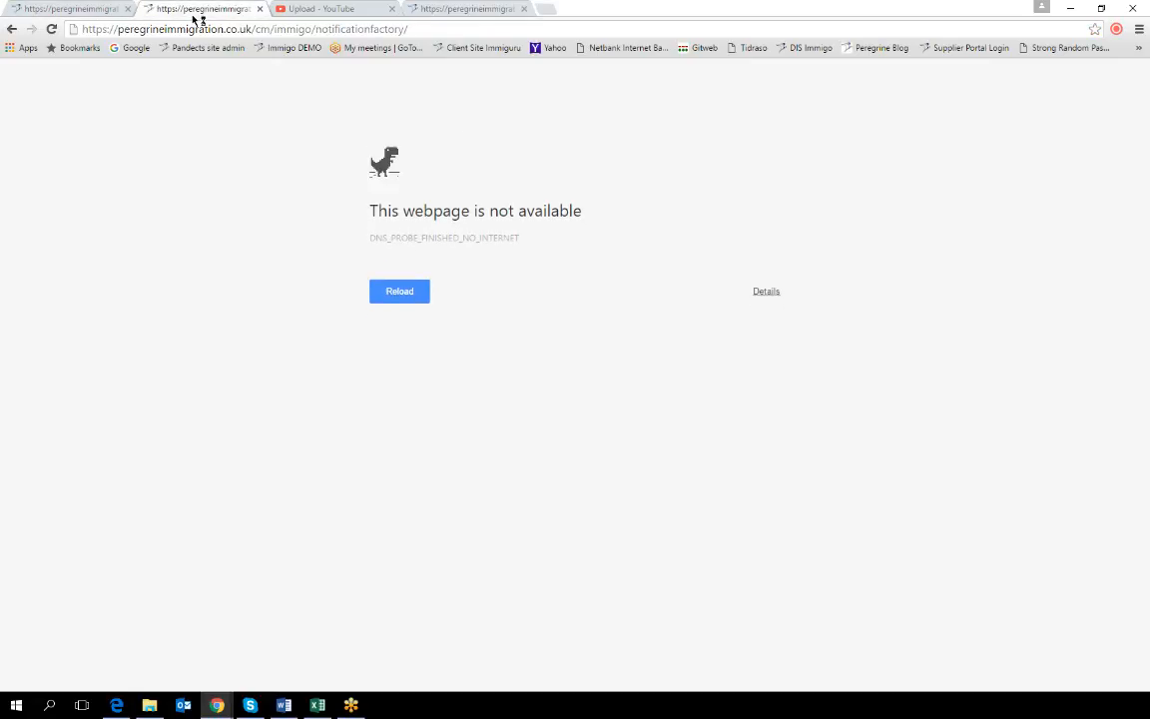
left_click(11, 29)
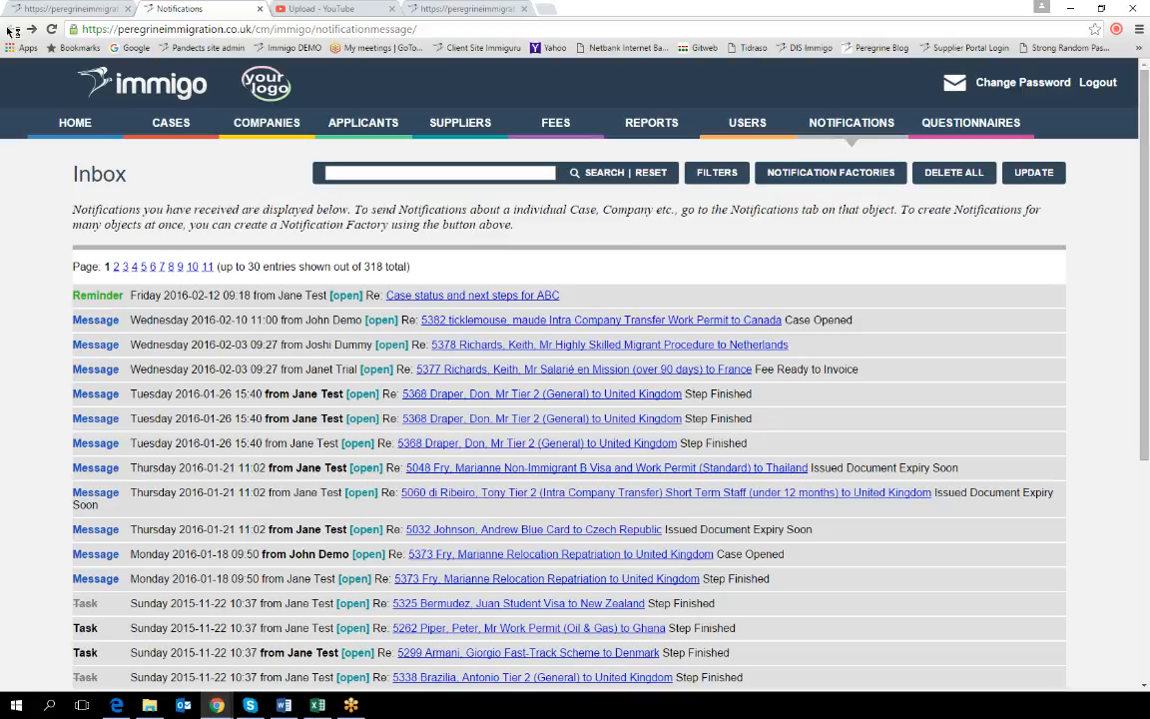
left_click(75, 14)
left_click(169, 17)
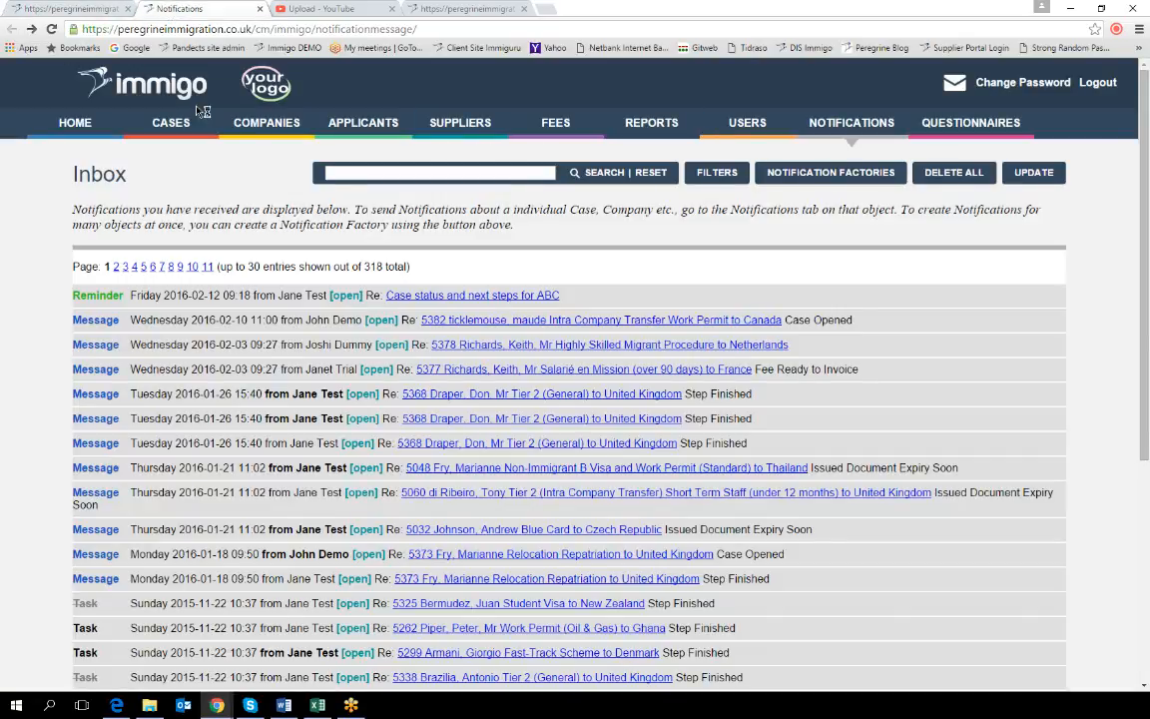
Try to open the cases list in a separate tab, and close that tab
middle_click(170, 123)
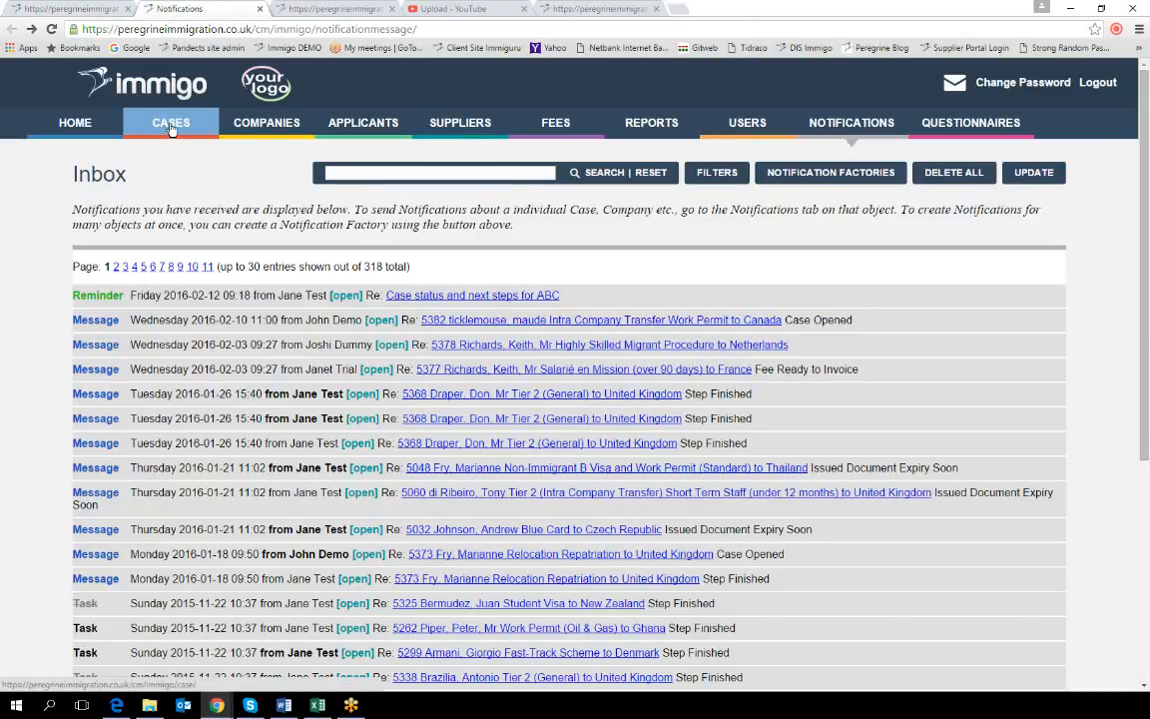
left_click(346, 10)
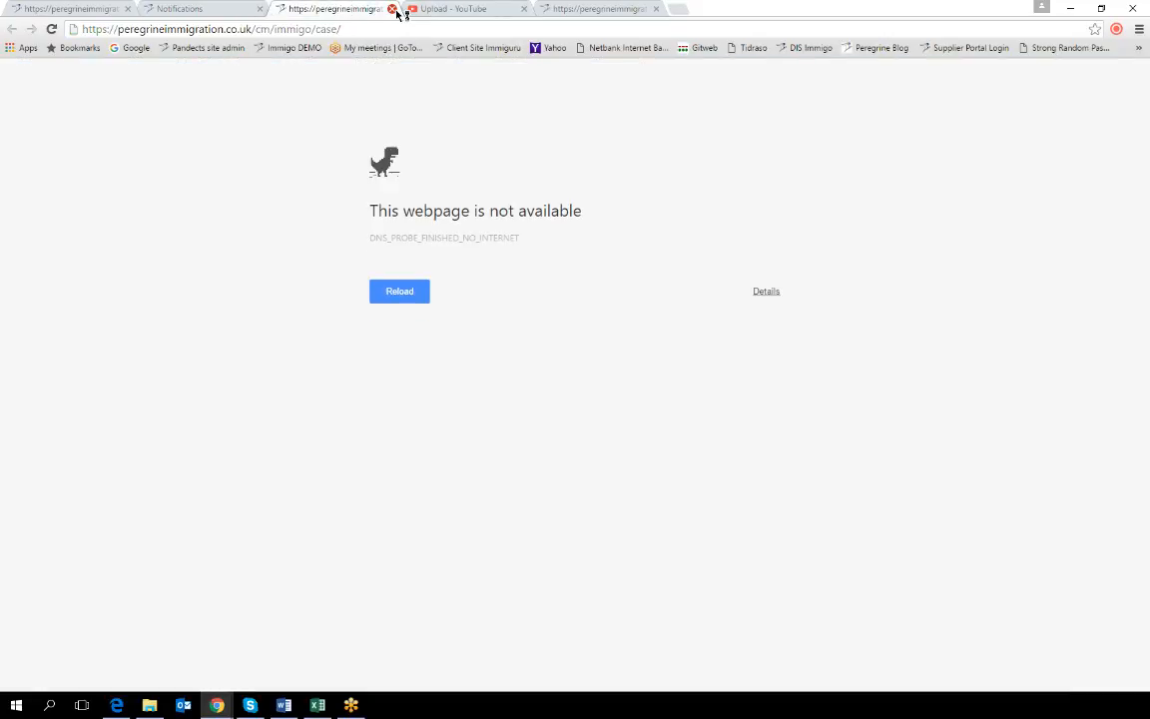
left_click(392, 8)
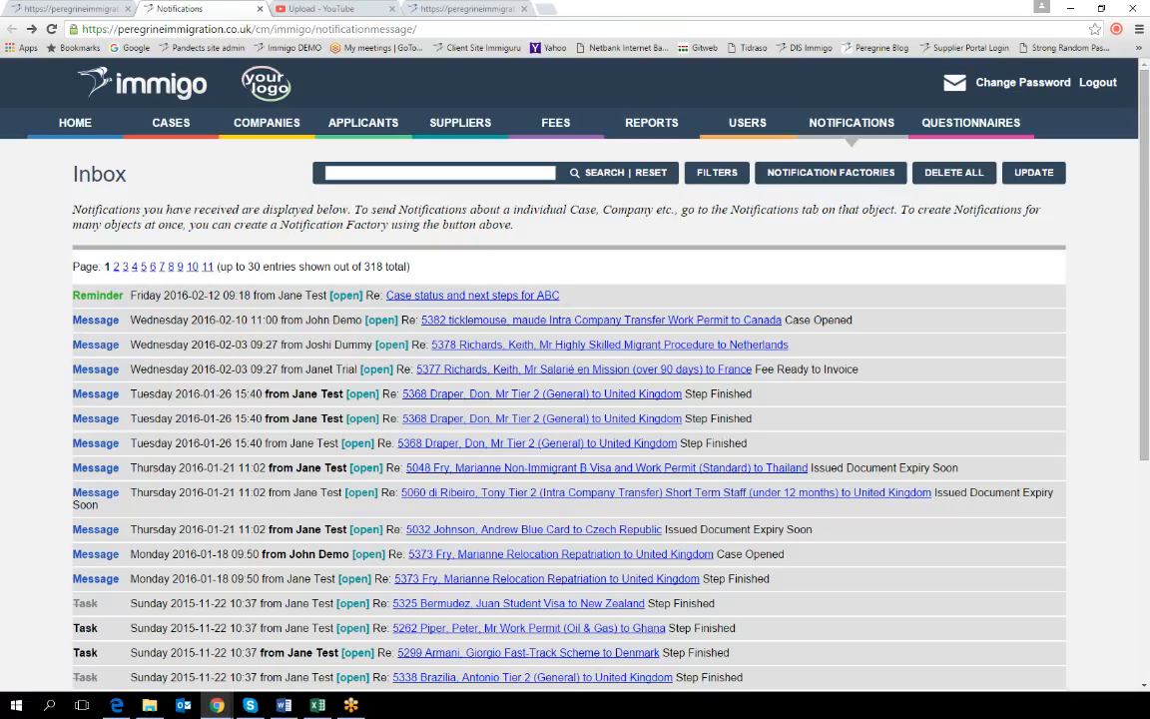